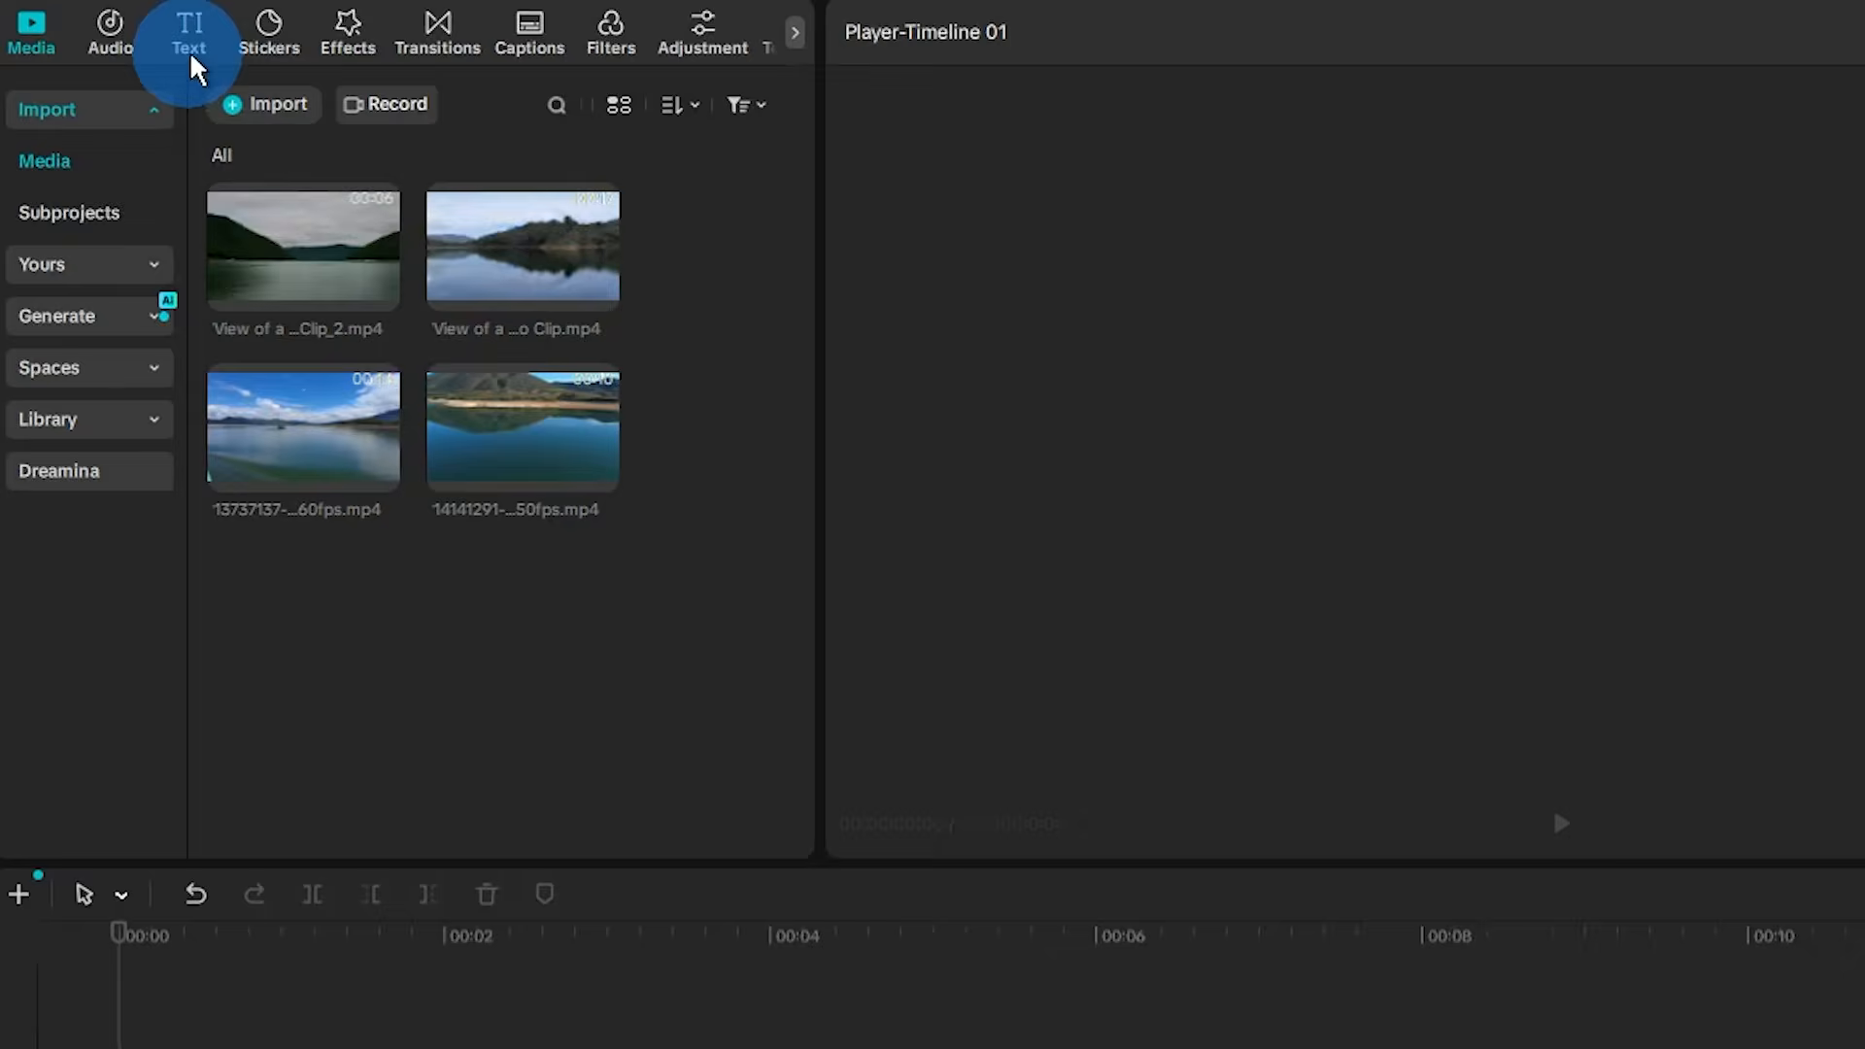
- Add a default text clip at the start of the timeline and extend it to 10 seconds
drag(272, 158, 301, 483)
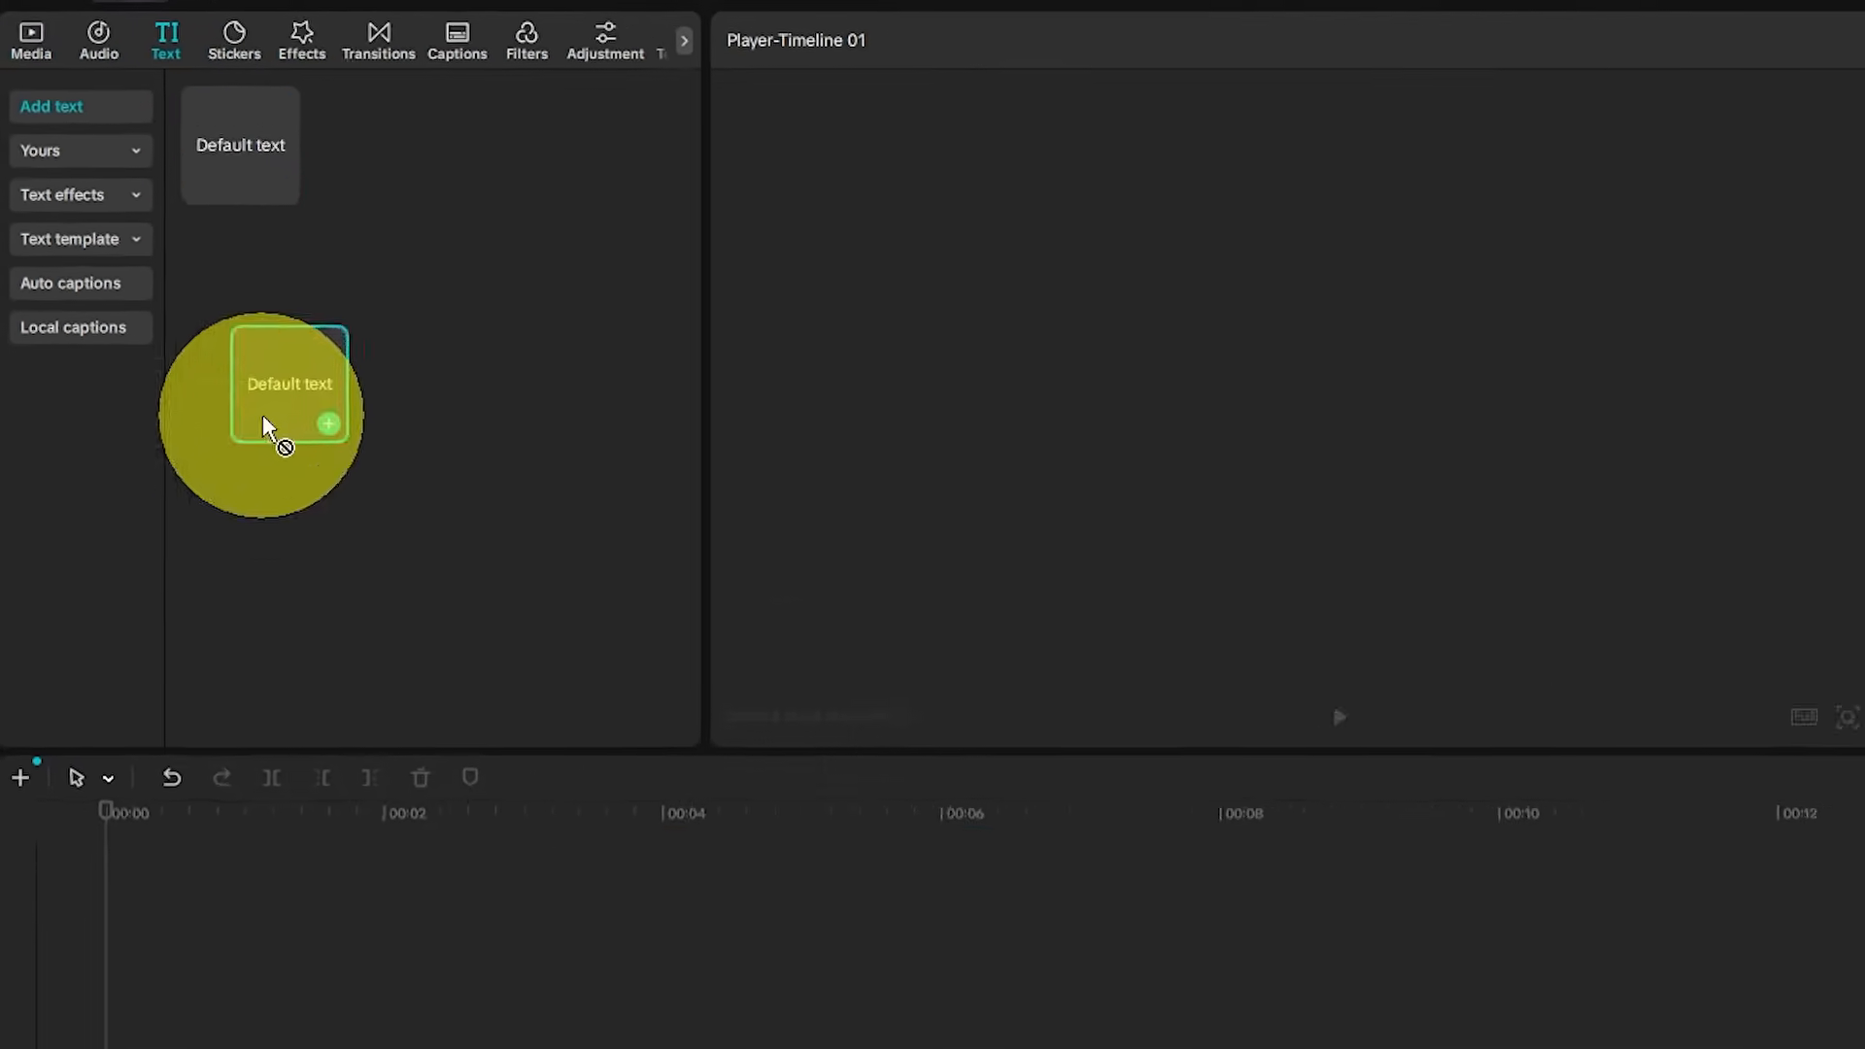
drag(264, 418, 255, 1035)
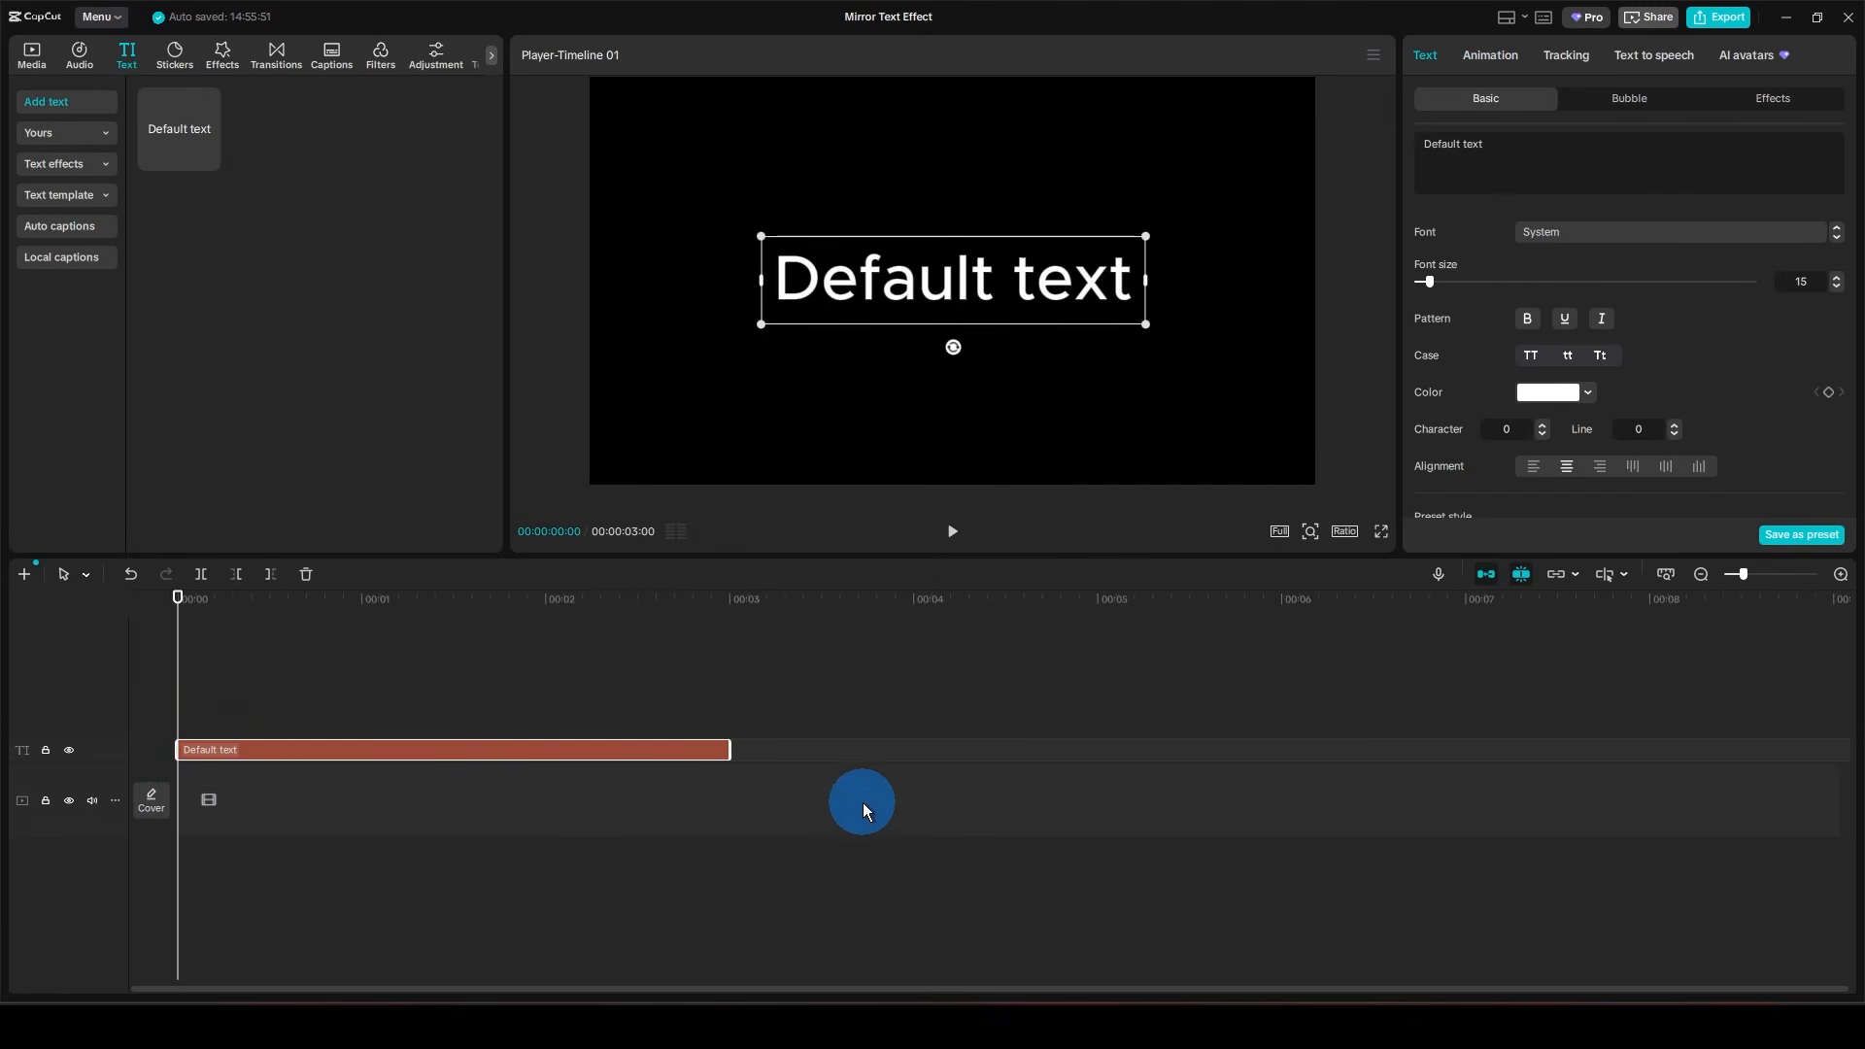
drag(737, 756, 1702, 748)
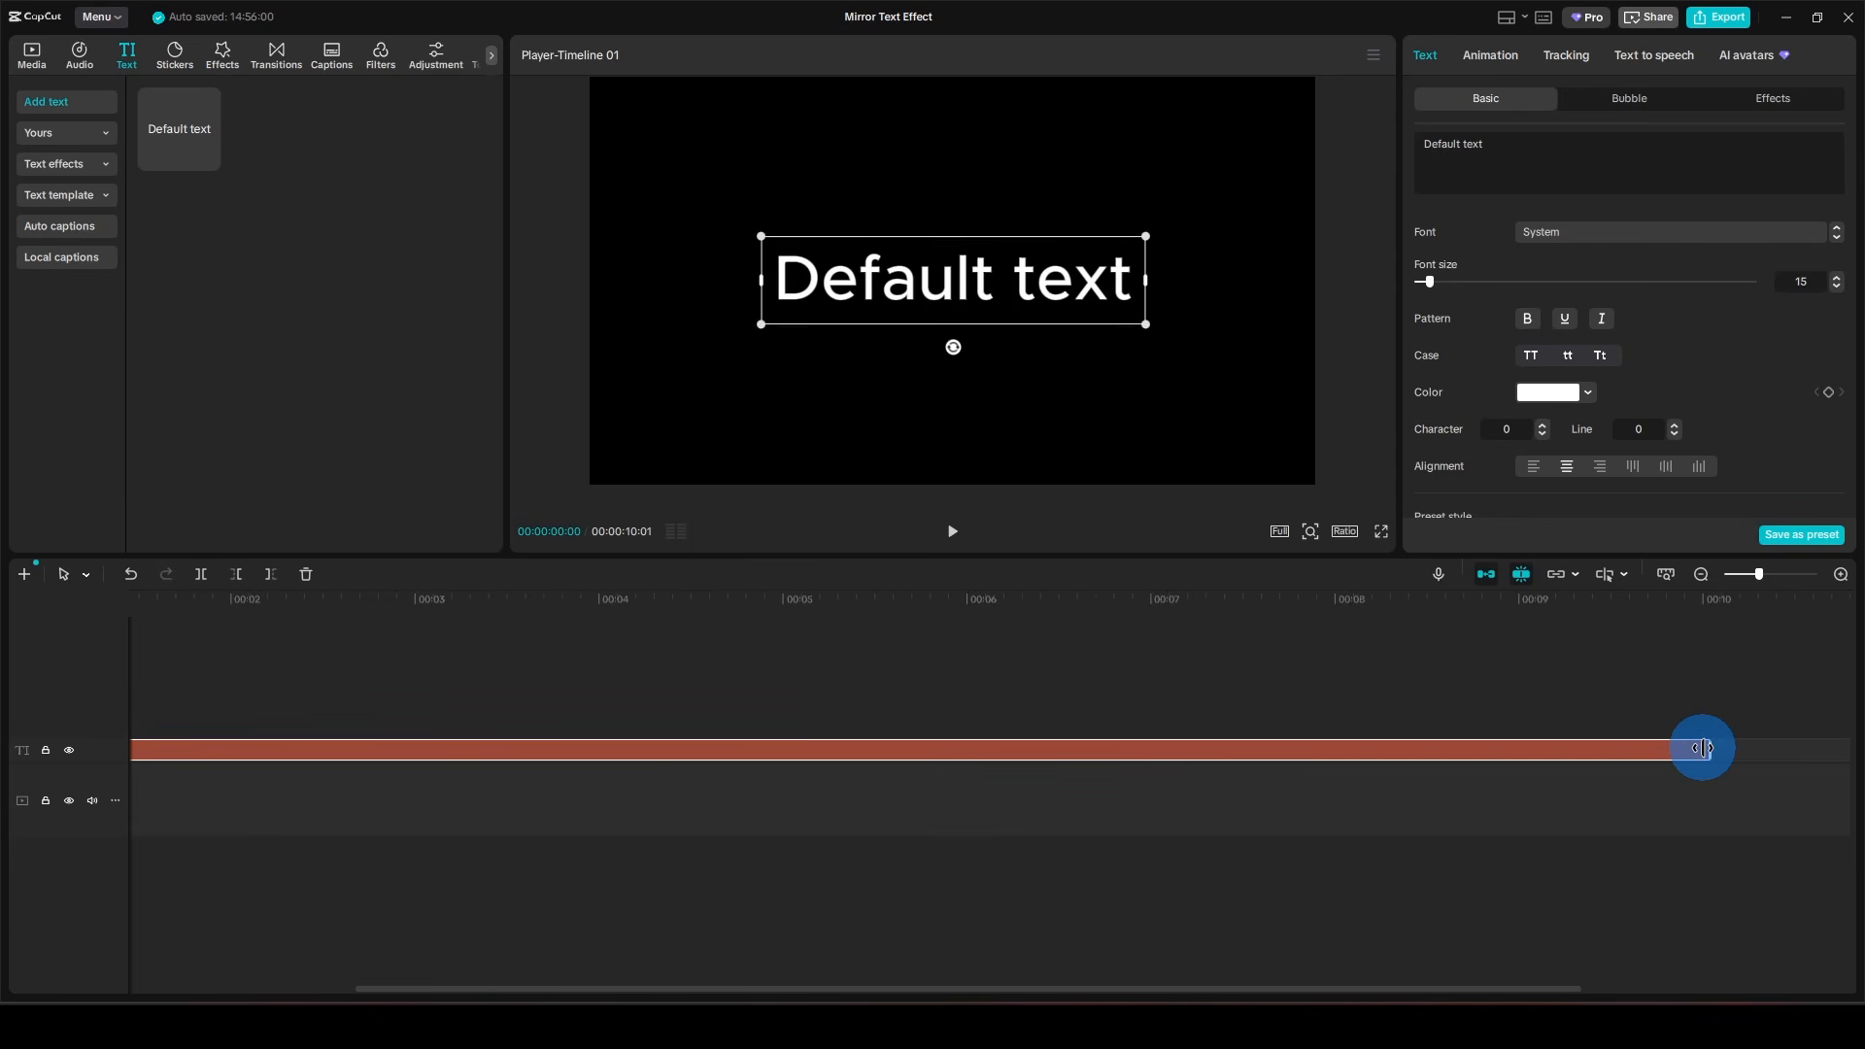
- Change the text to CAPCUT and set its font to Droid 1997 Regular
click(1685, 171)
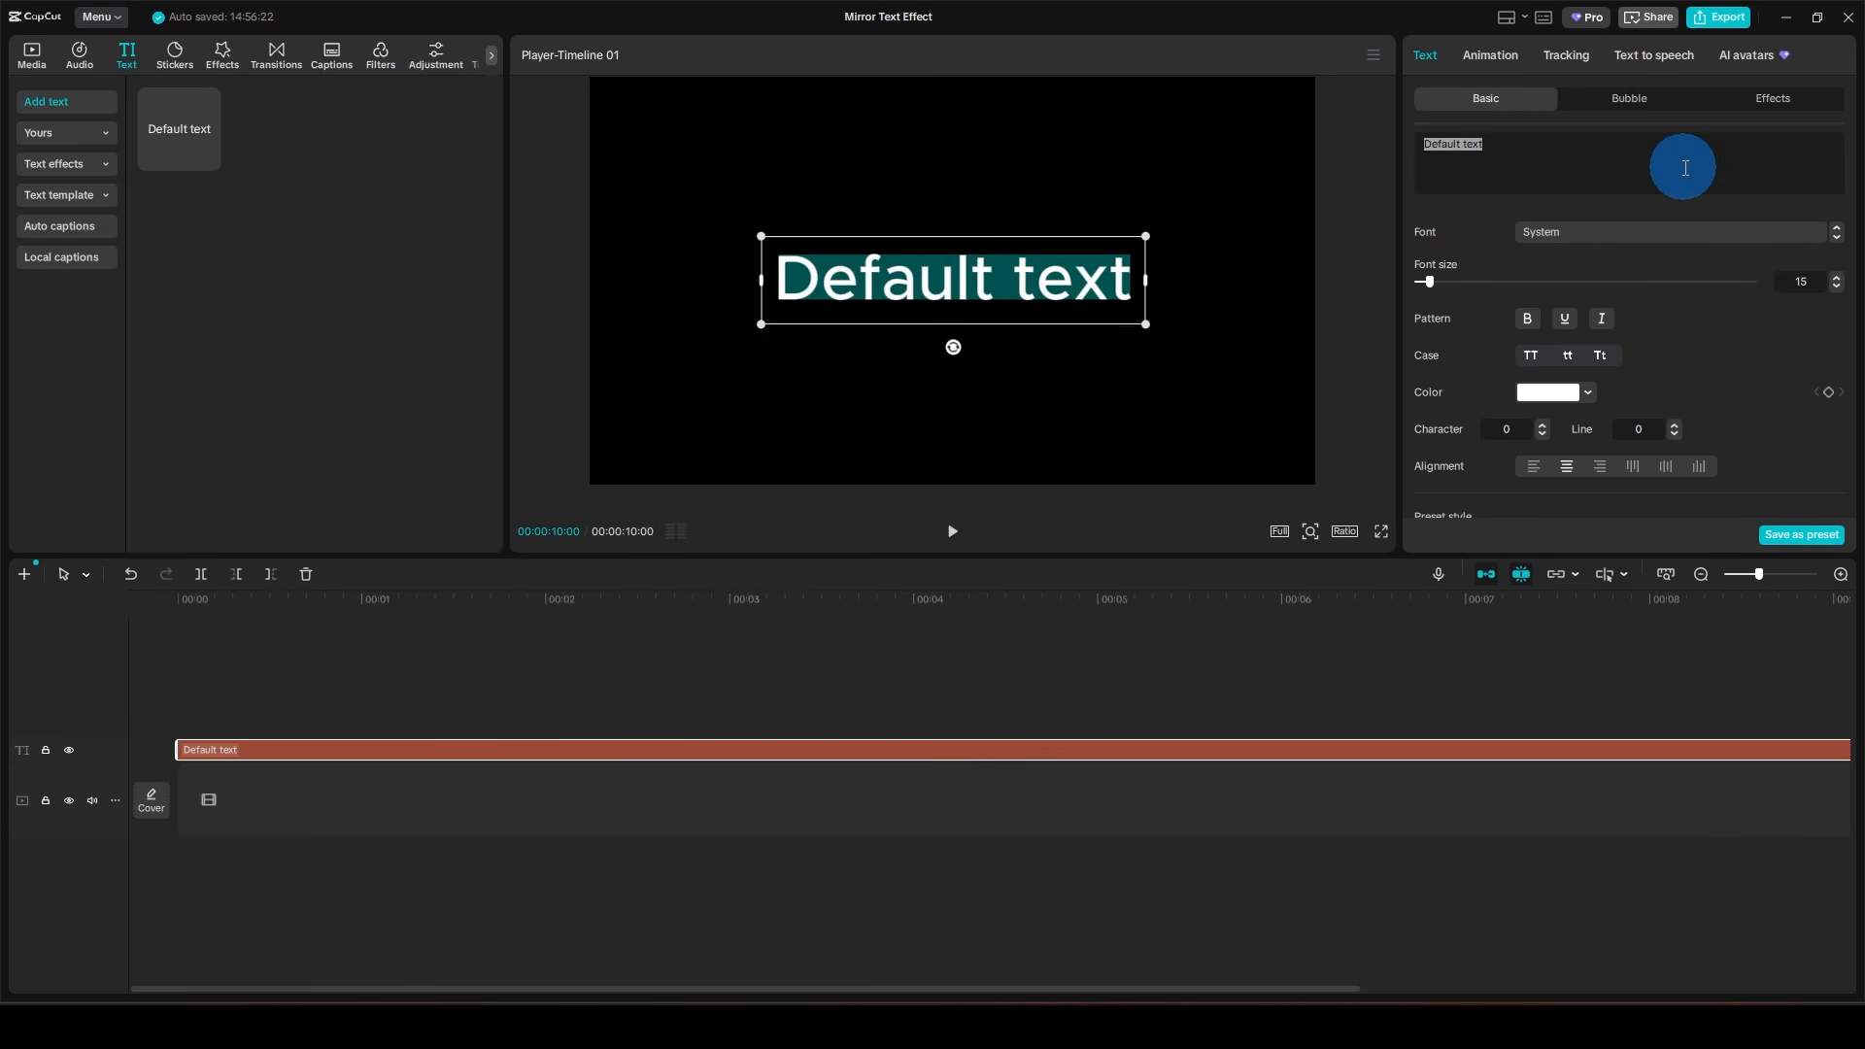
text(CAPCUT)
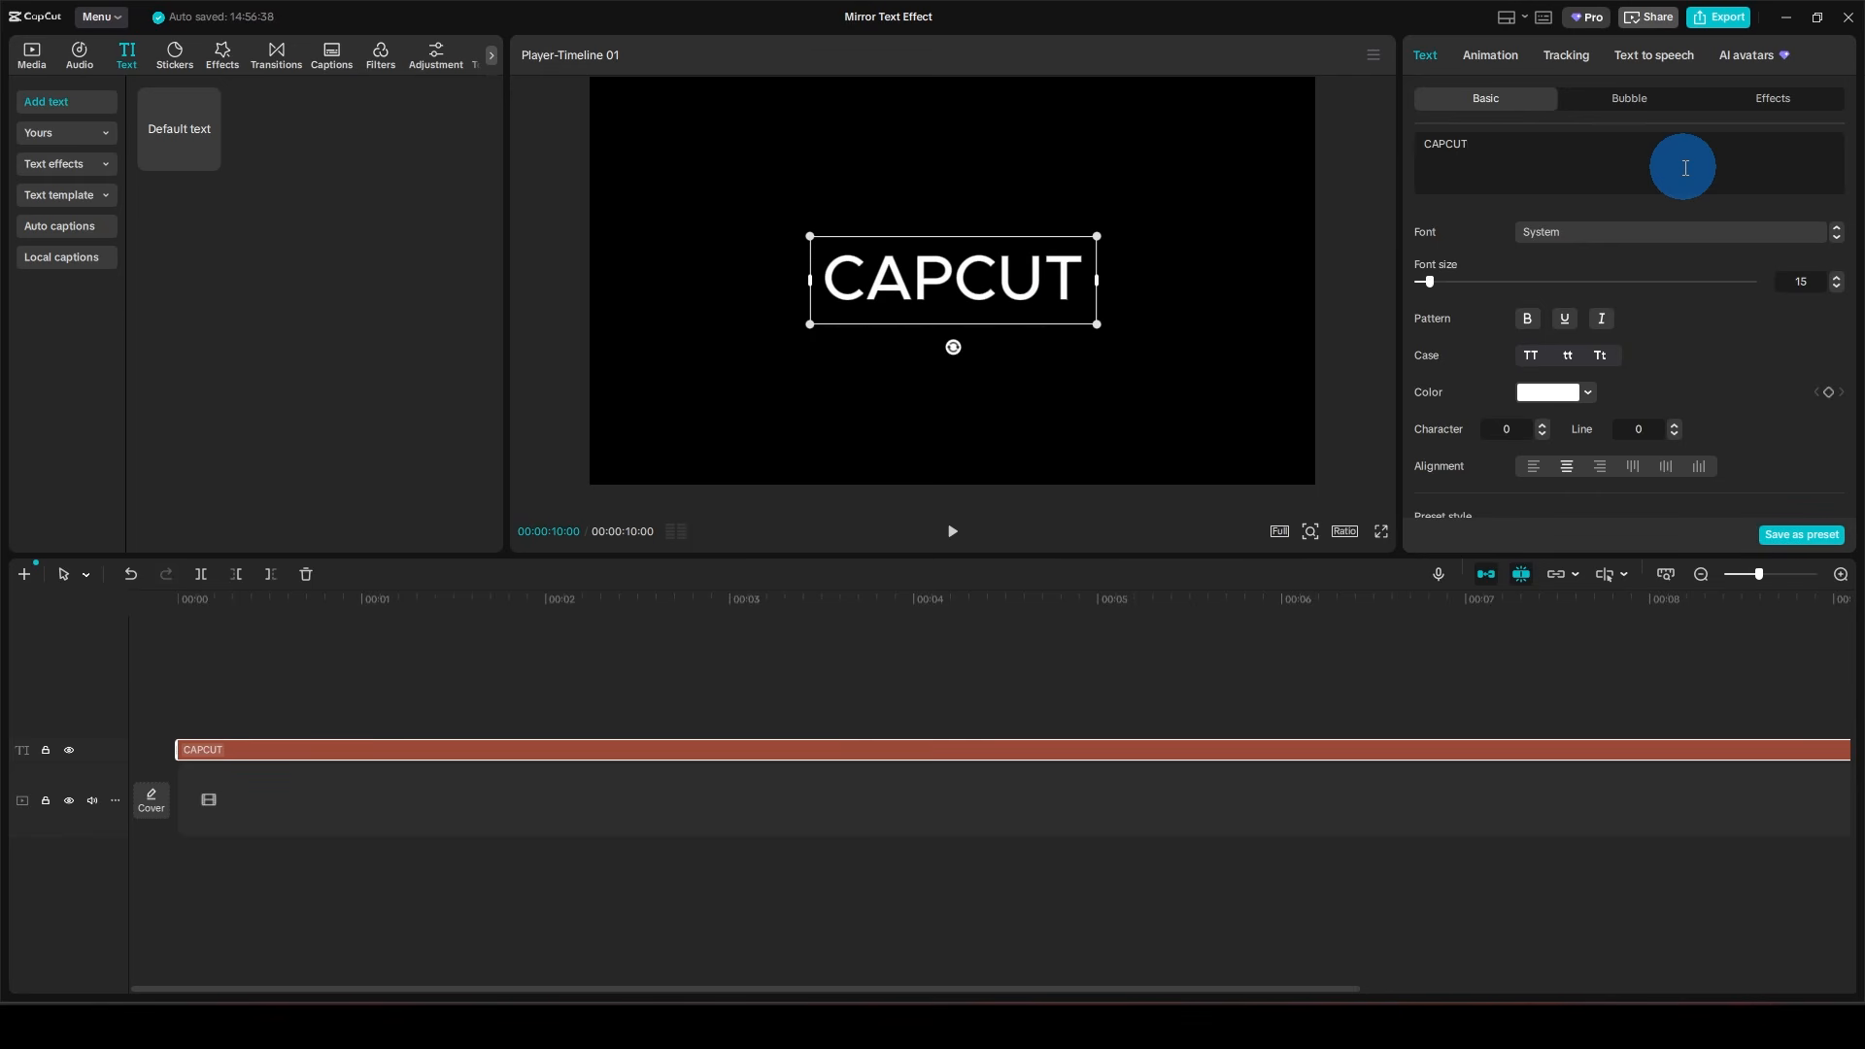
click(1658, 236)
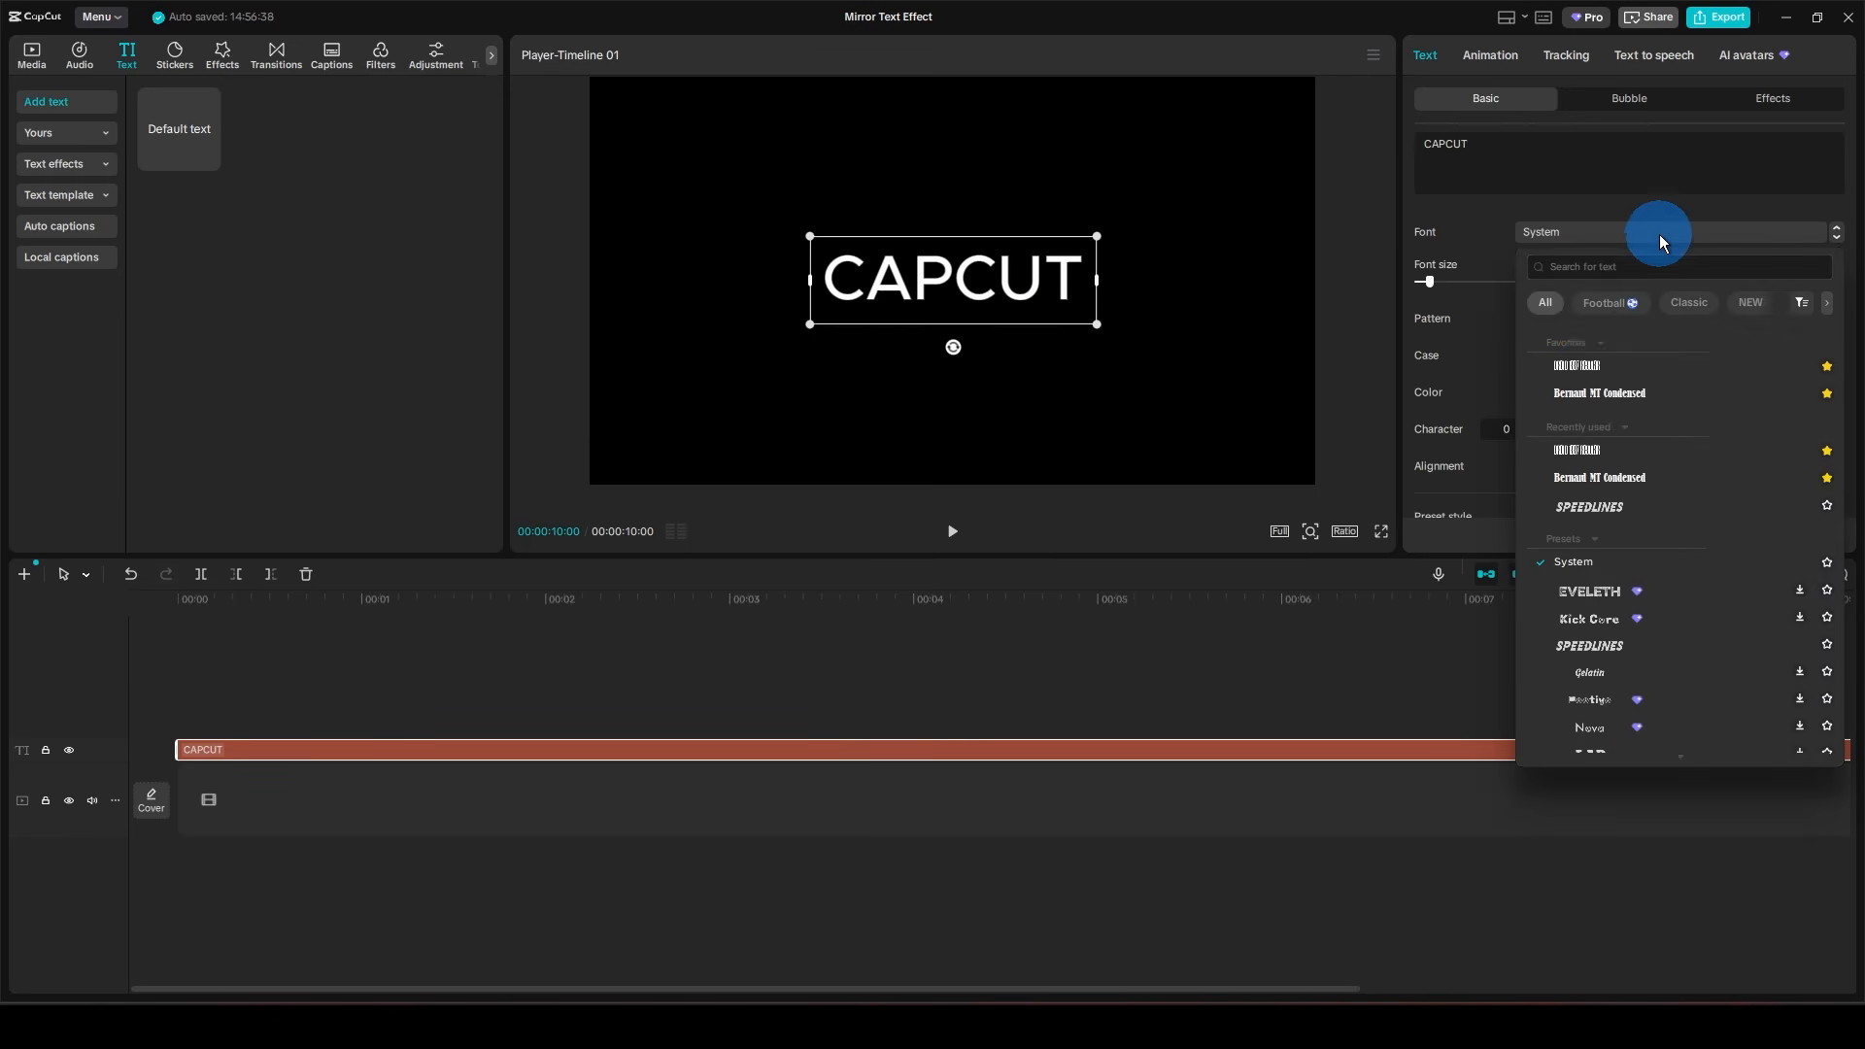
click(1581, 367)
- Enlarge the CAPCUT text to about 460% width and 200% height and set its character spacing to 2
drag(1011, 324, 1100, 351)
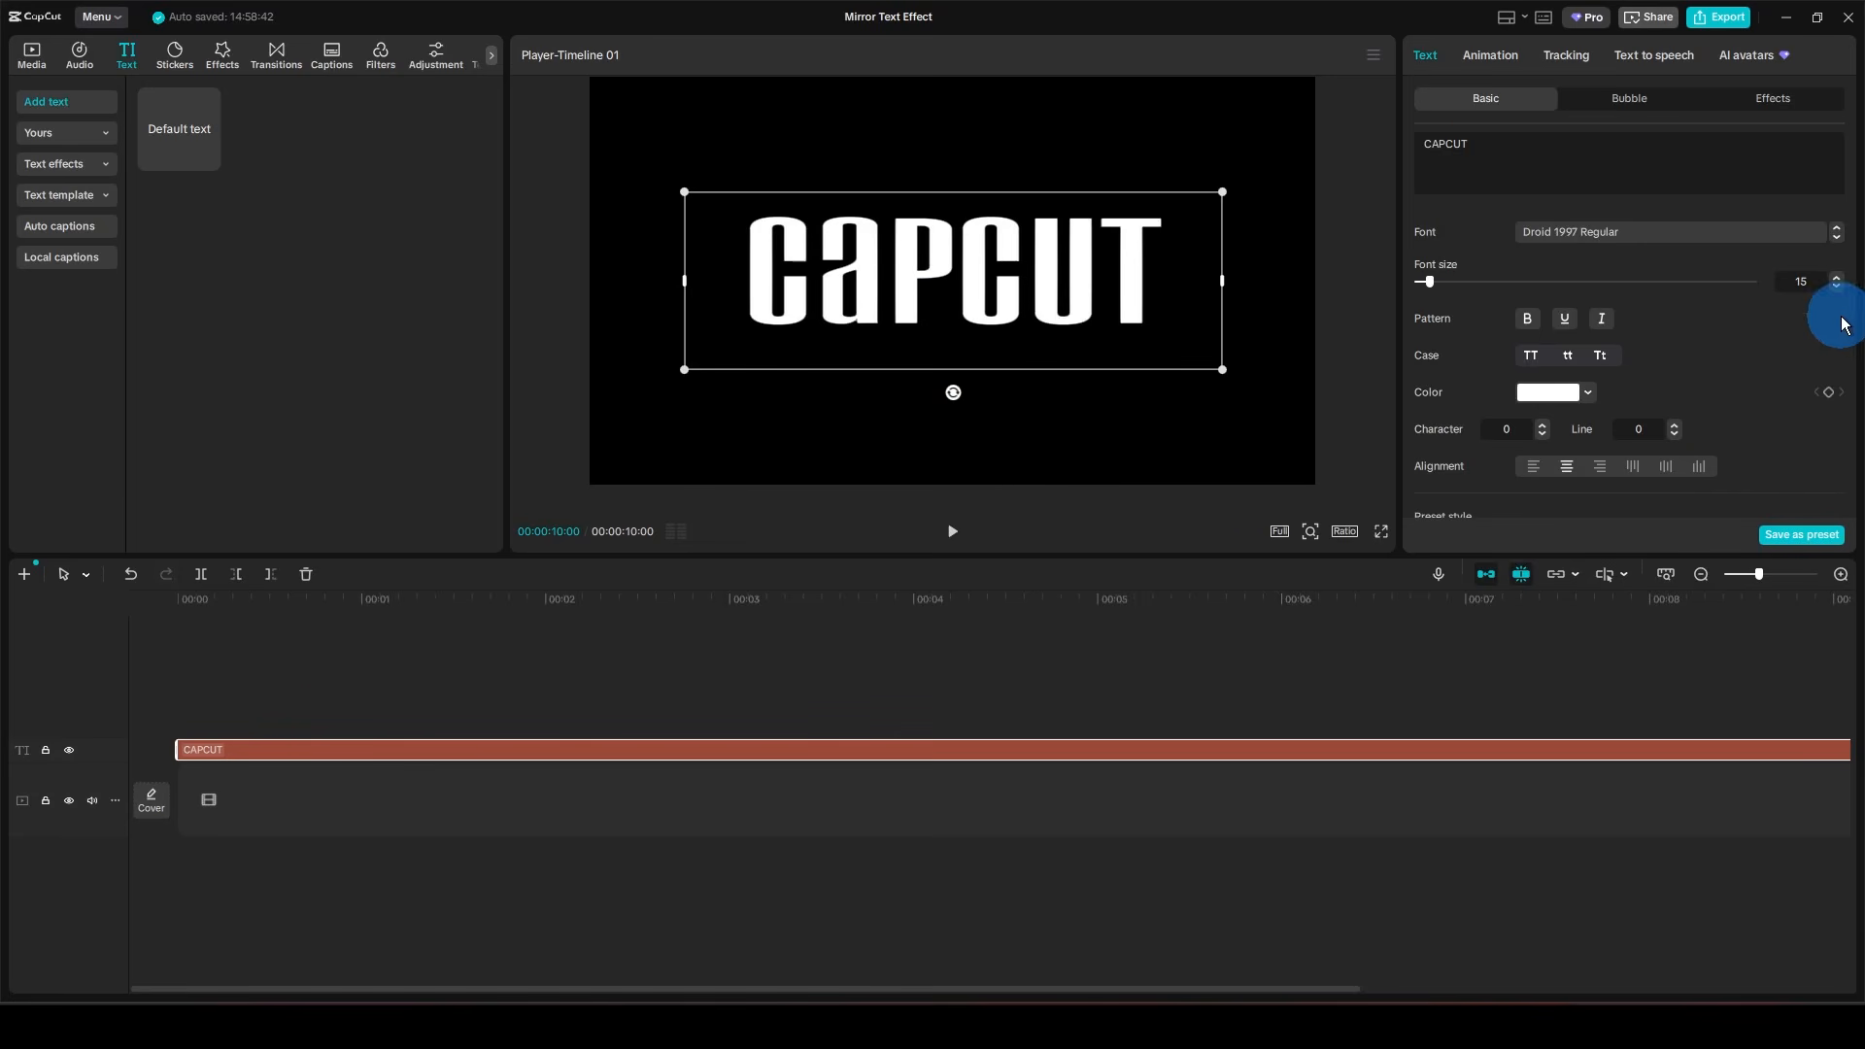
scroll(1614, 350, down, 3)
scroll(1607, 369, up, 3)
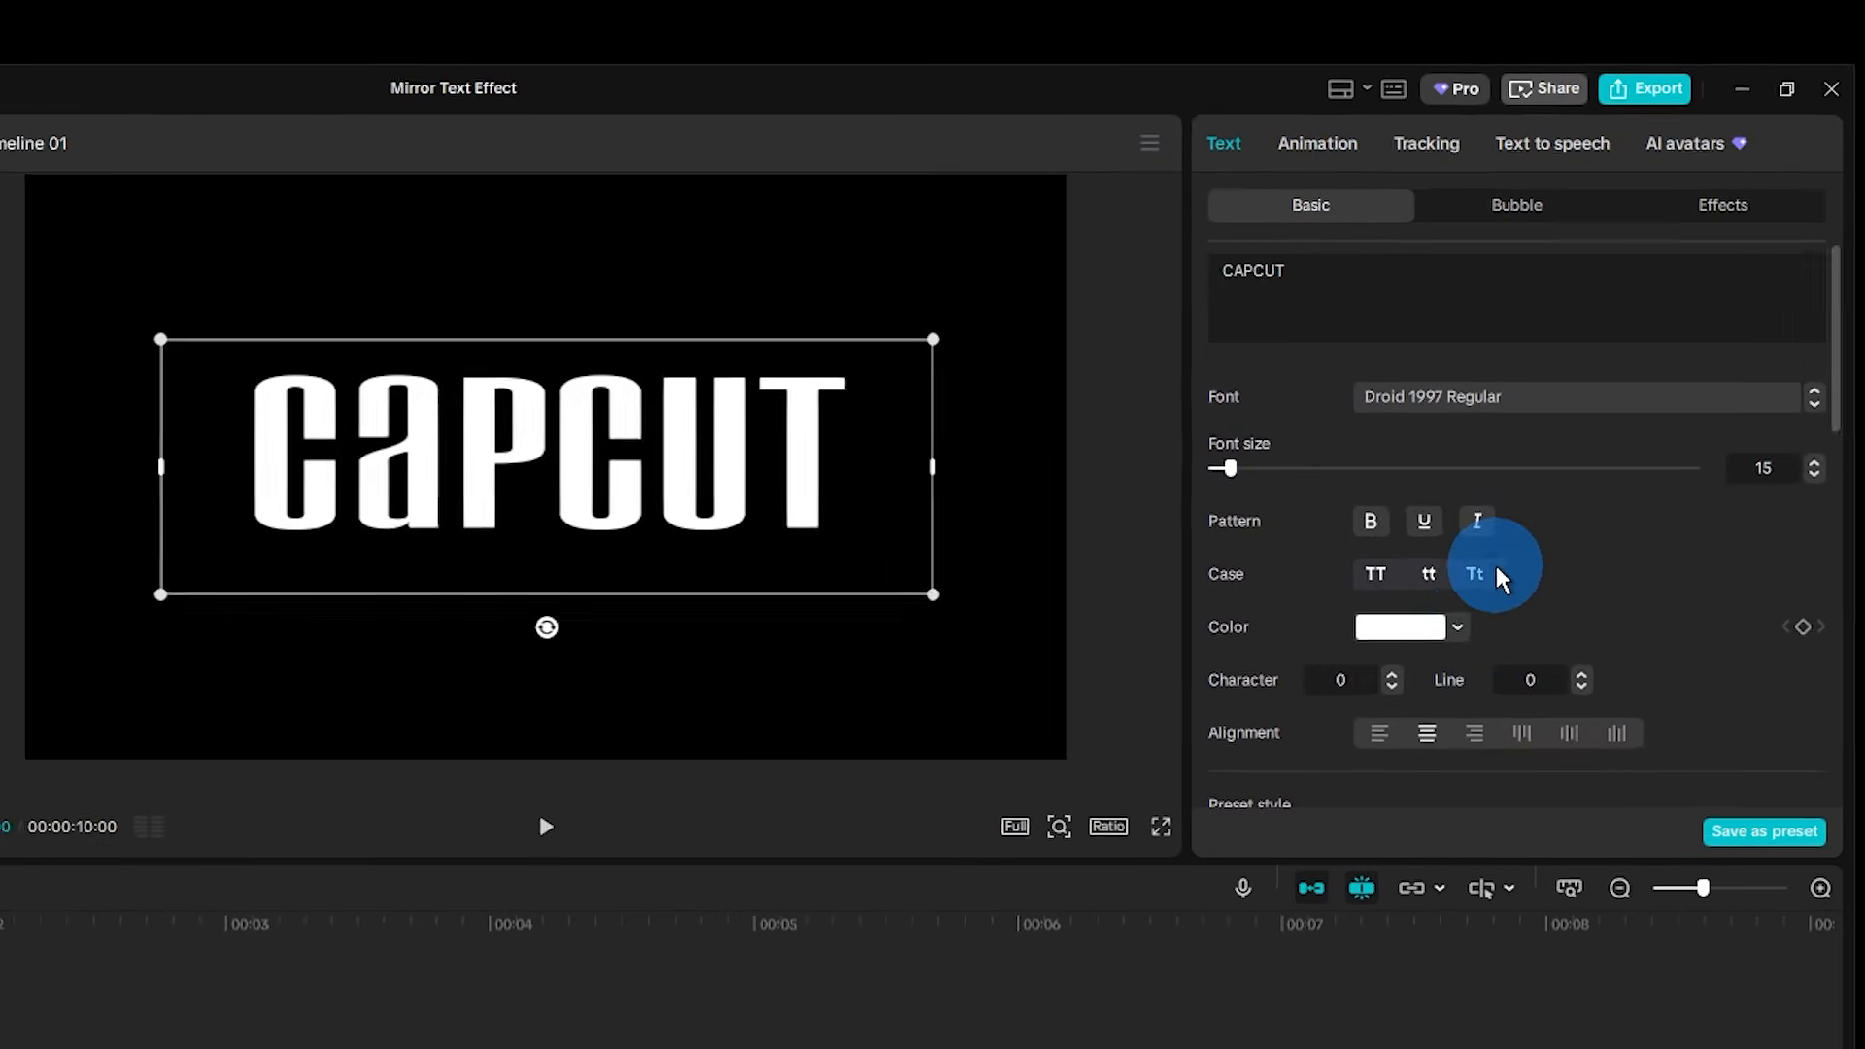
click(1381, 695)
click(1380, 695)
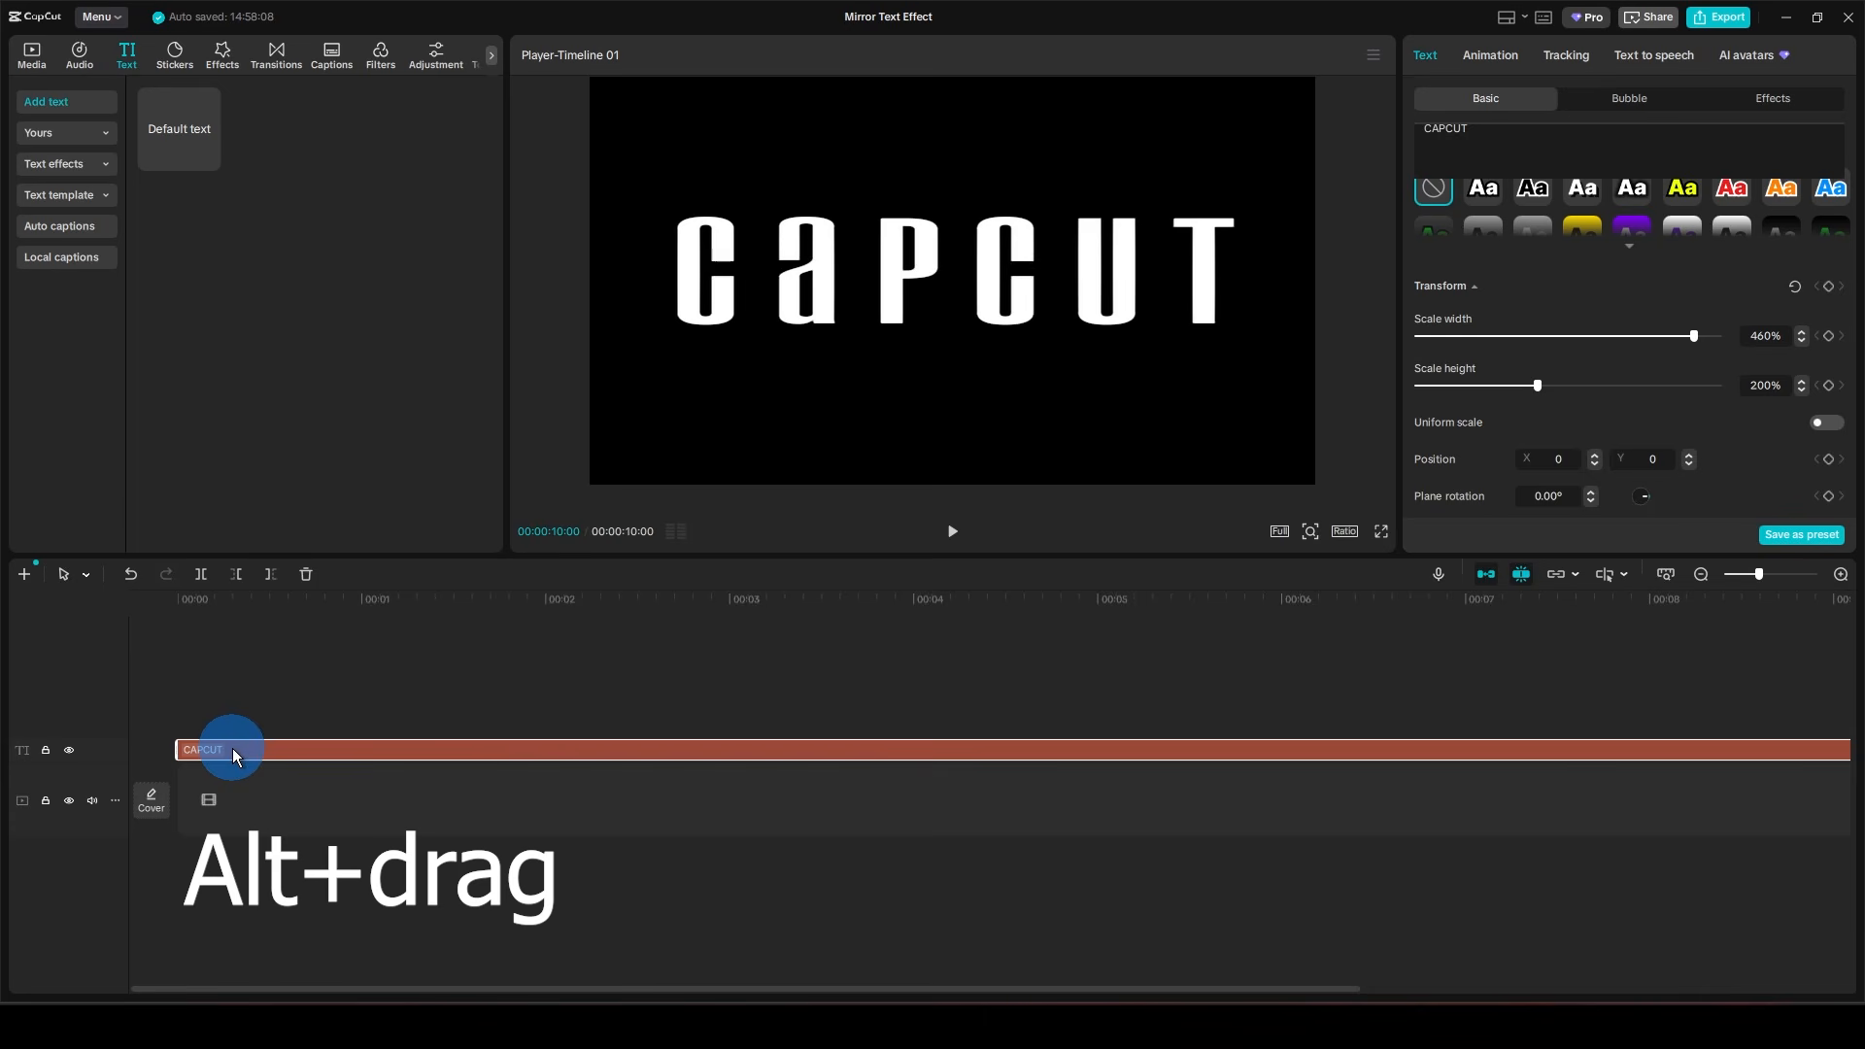
- Duplicate the CAPCUT text clip onto a track above and convert each copy into its own compound clip
drag(233, 749, 236, 719)
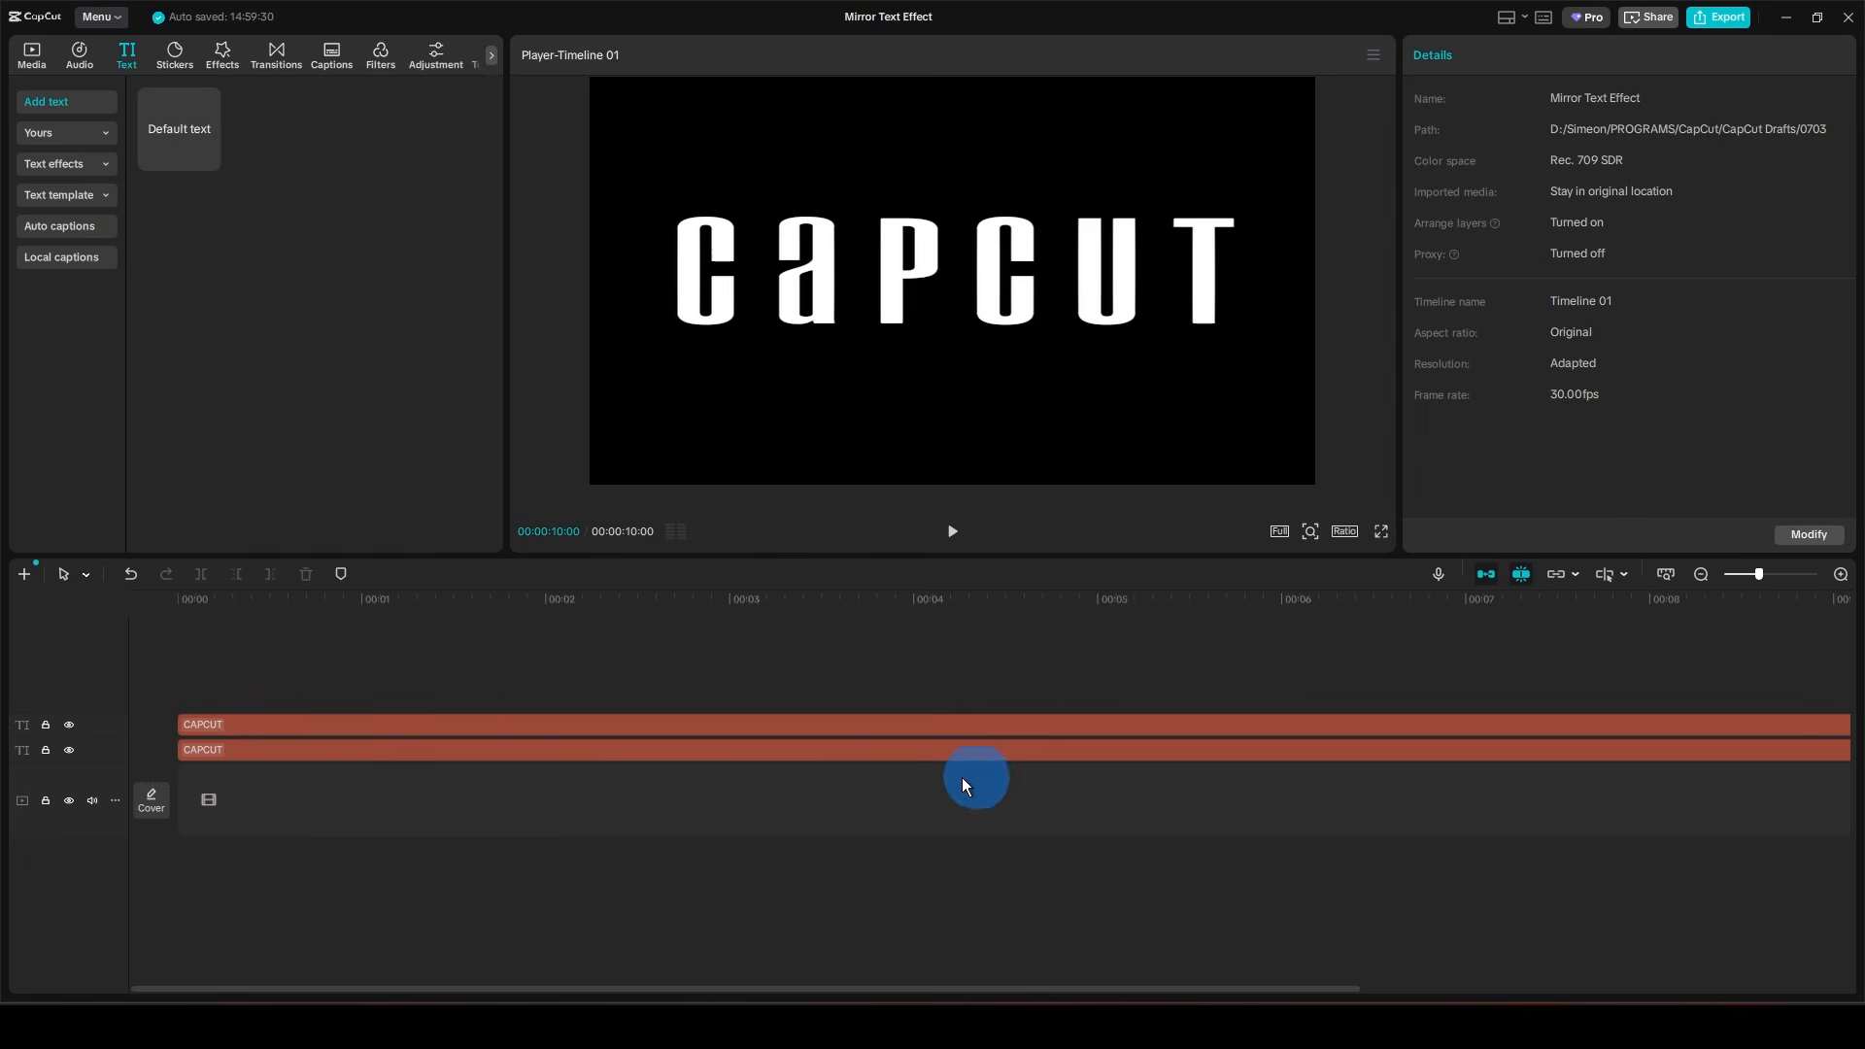
click(457, 753)
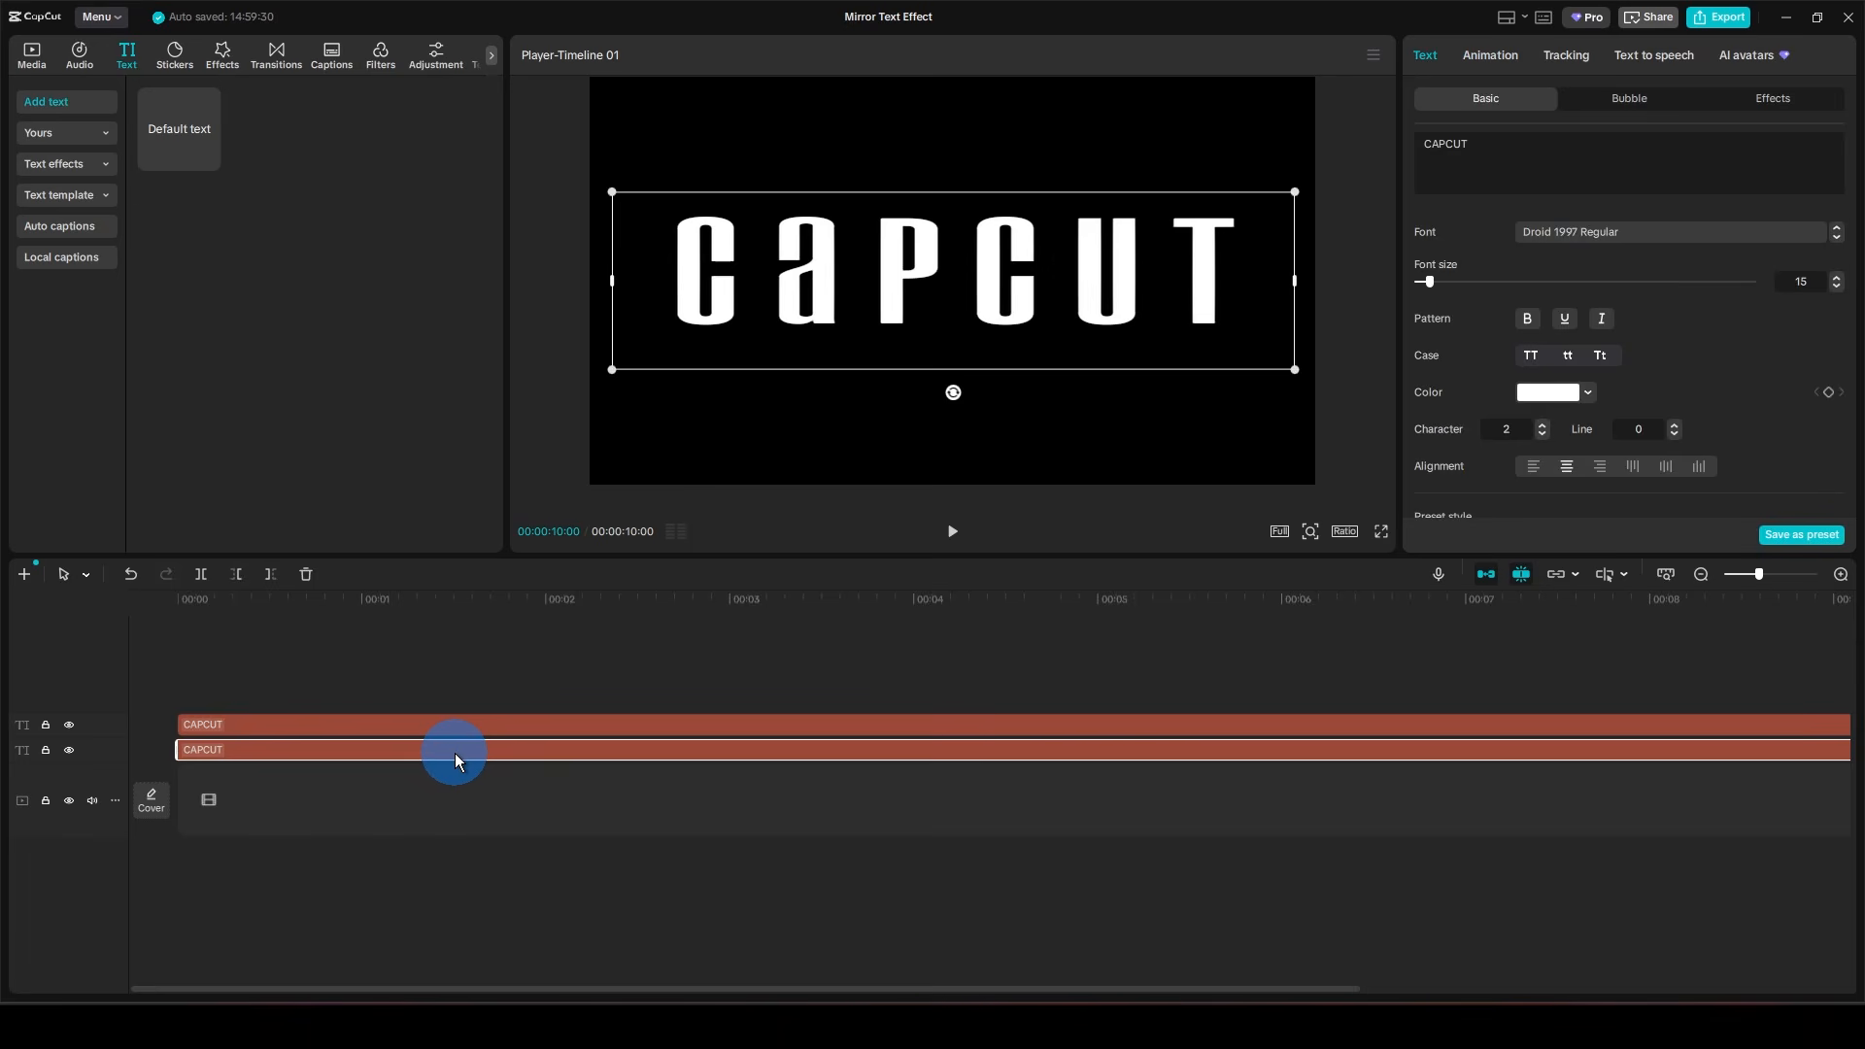
right_click(455, 754)
click(521, 789)
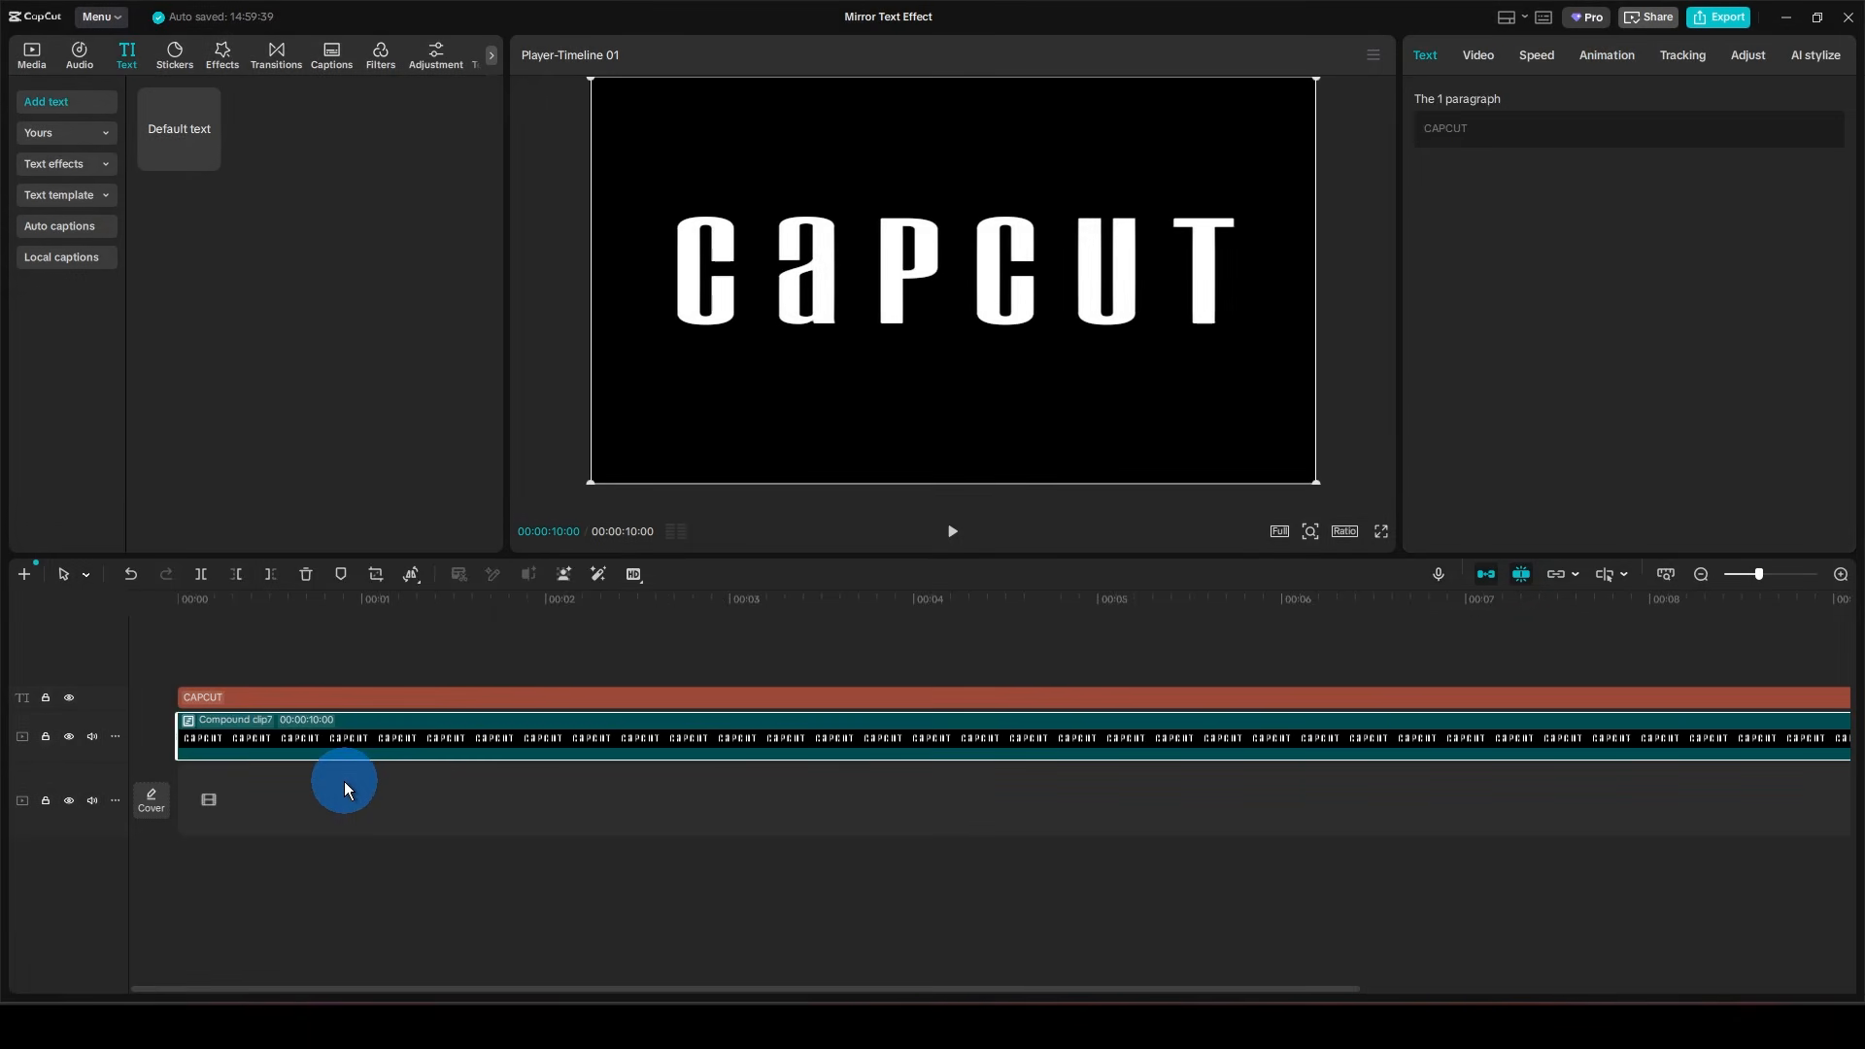
click(325, 698)
right_click(324, 698)
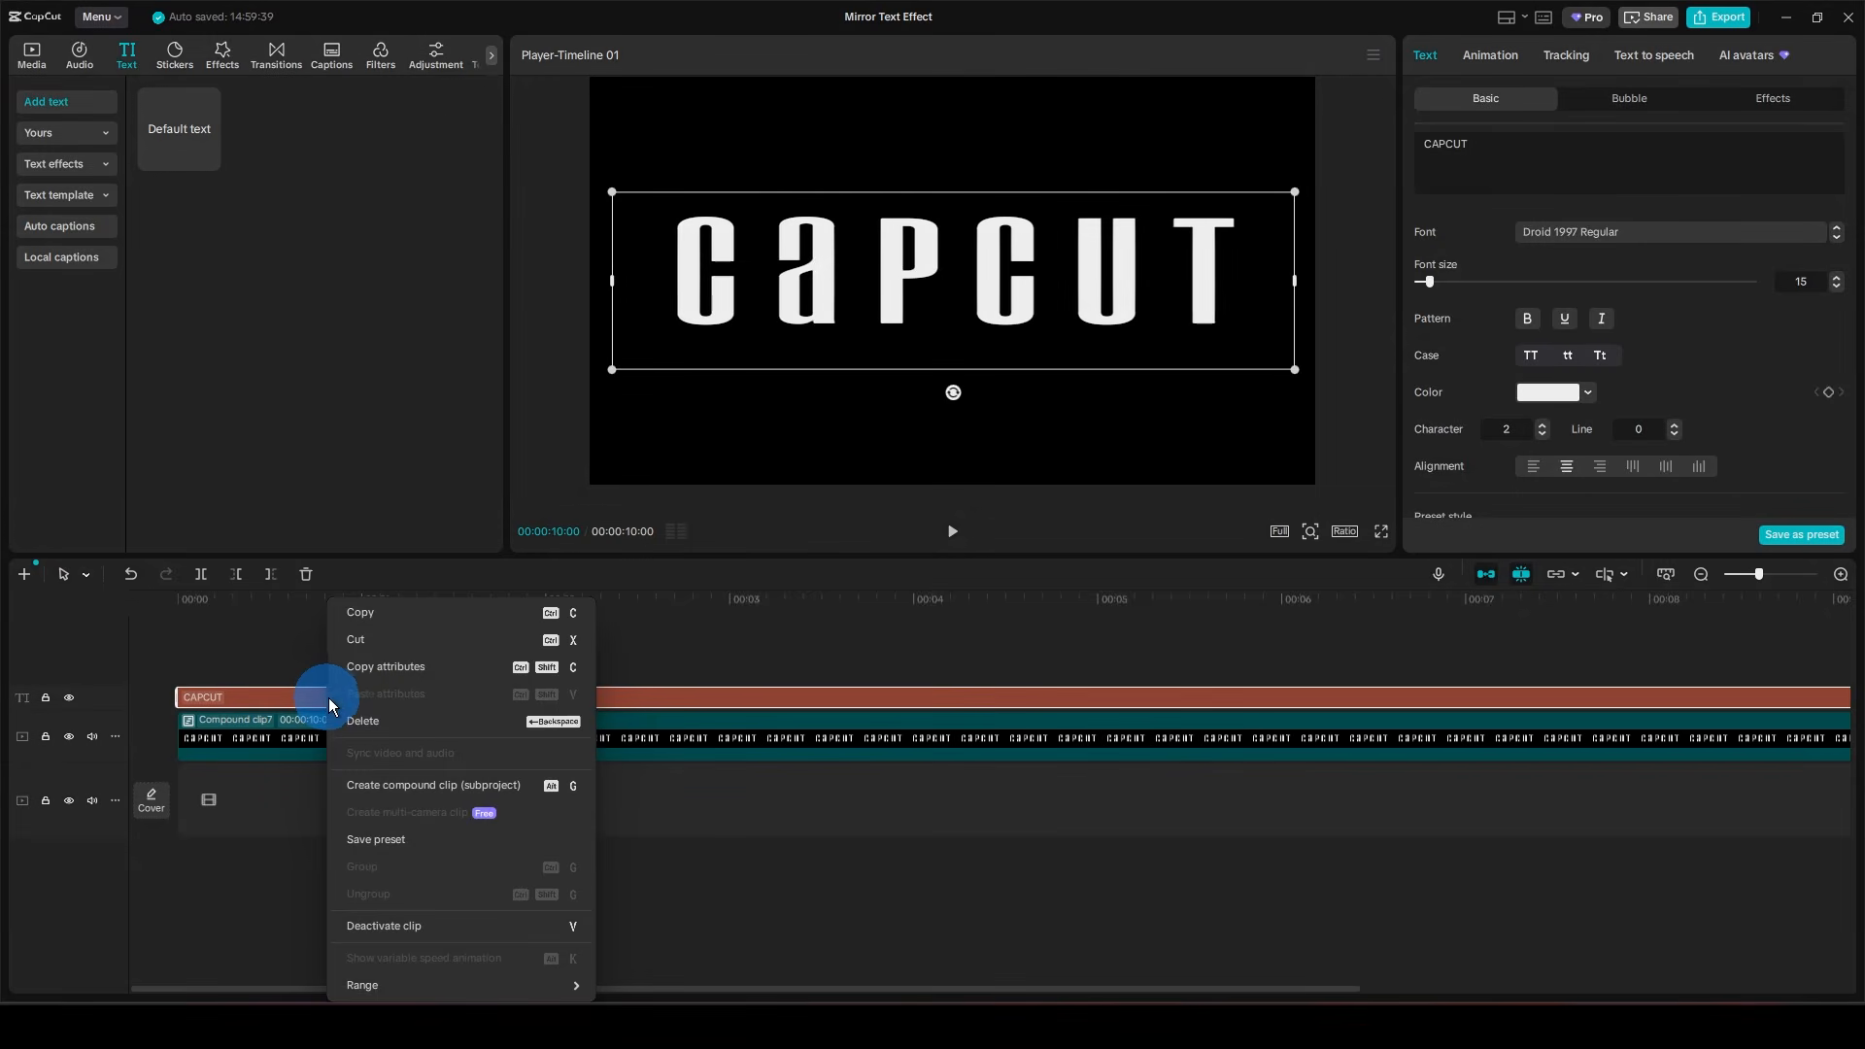
click(429, 785)
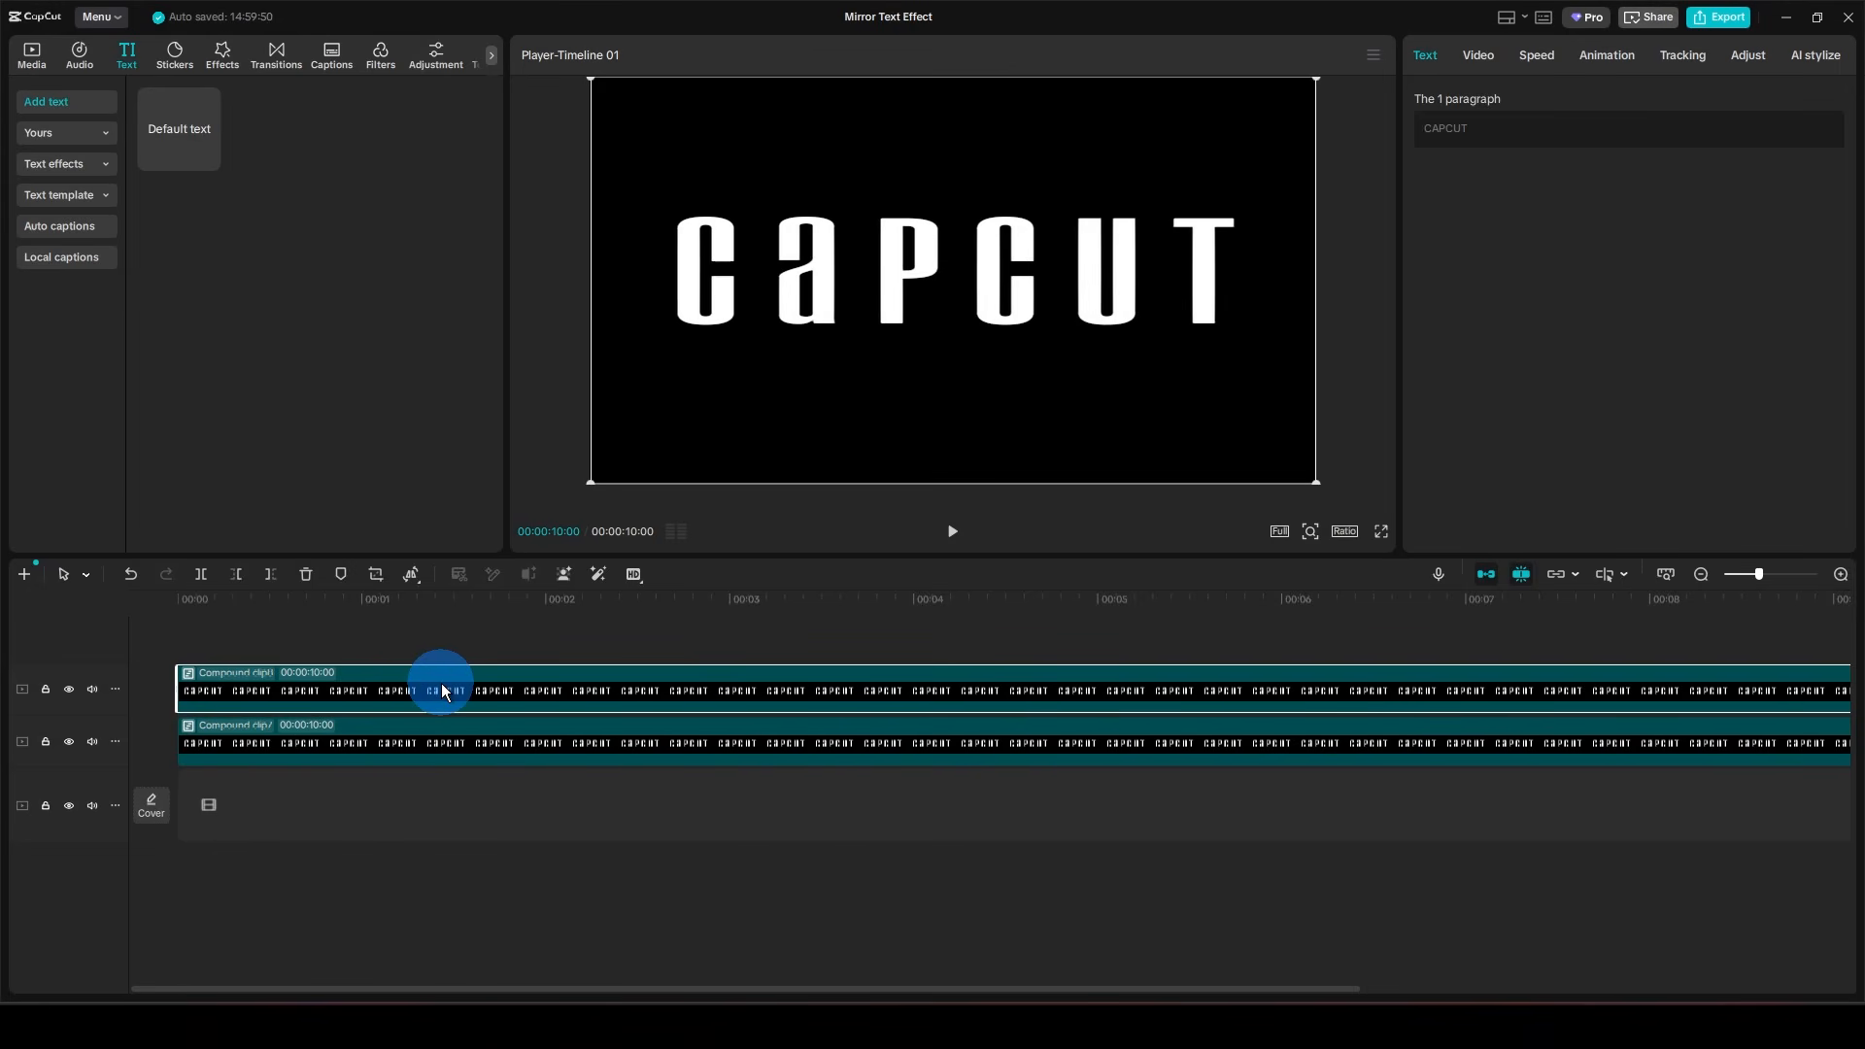
- Mirror the upper compound clip and move it directly beneath the original text in the preview
click(408, 571)
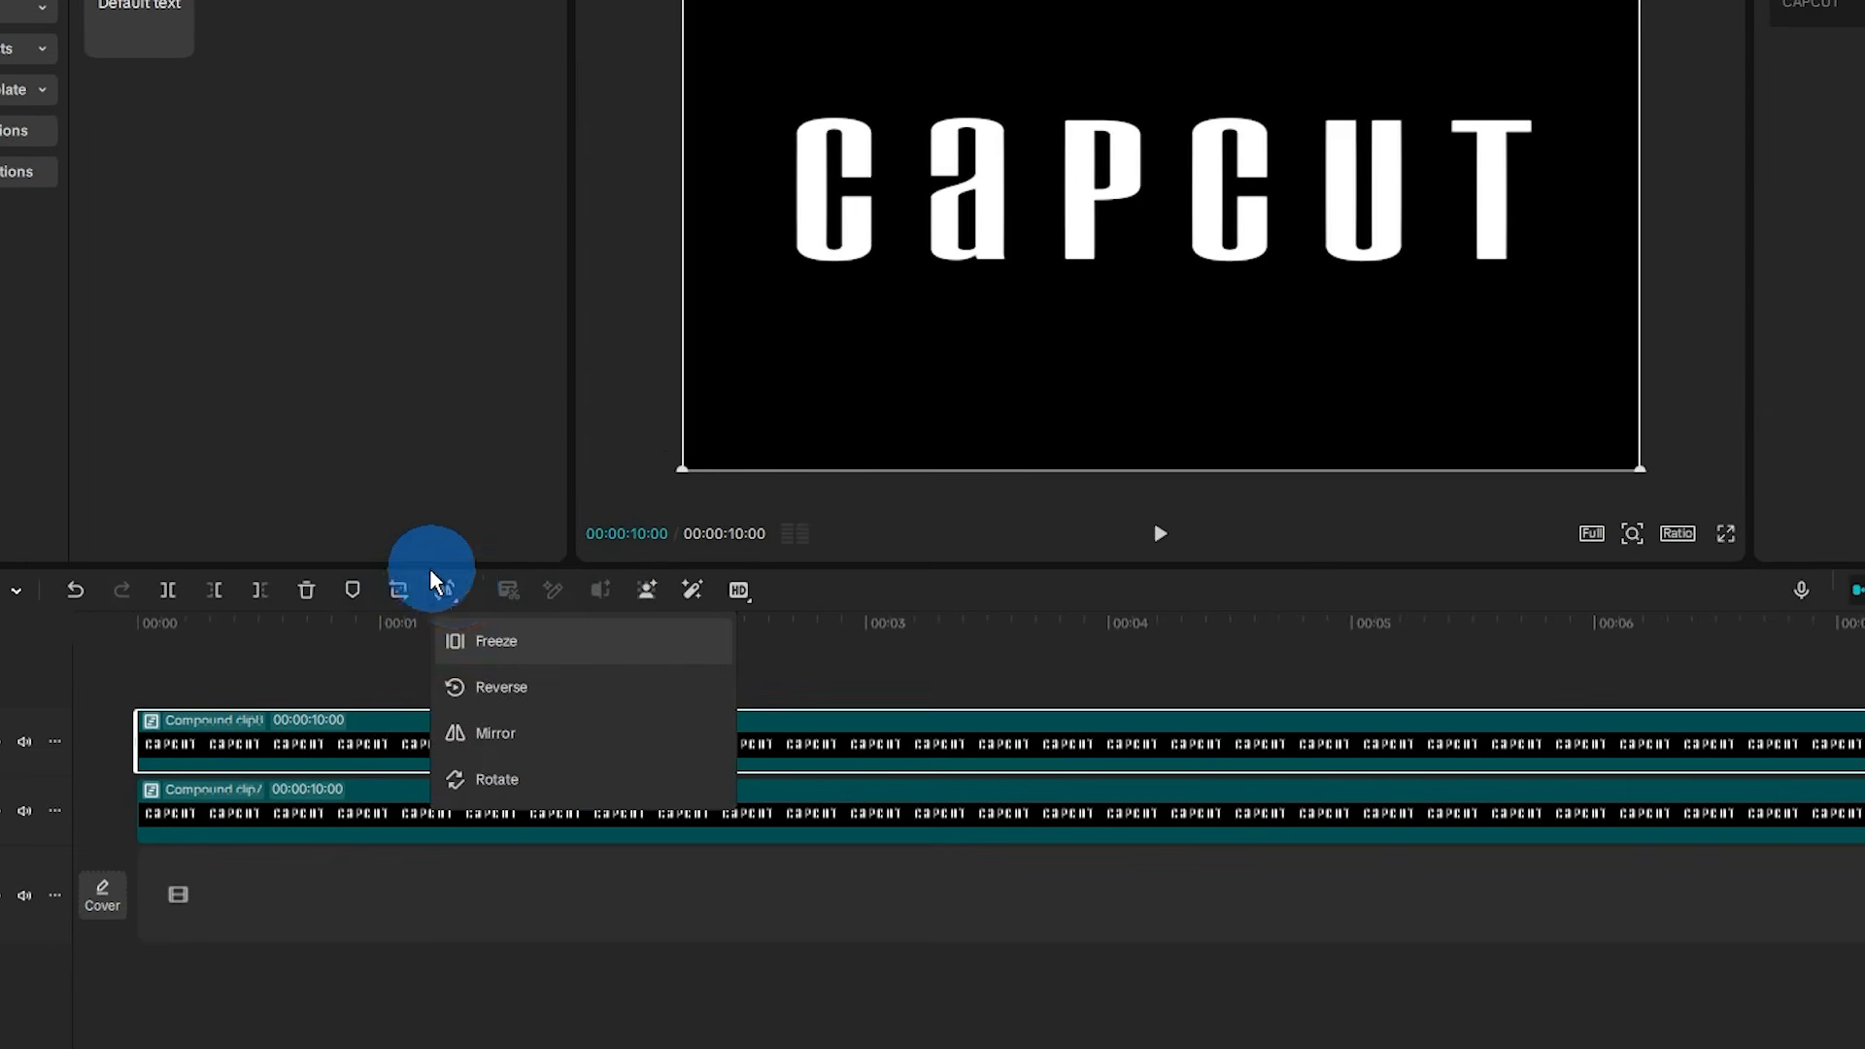
click(505, 734)
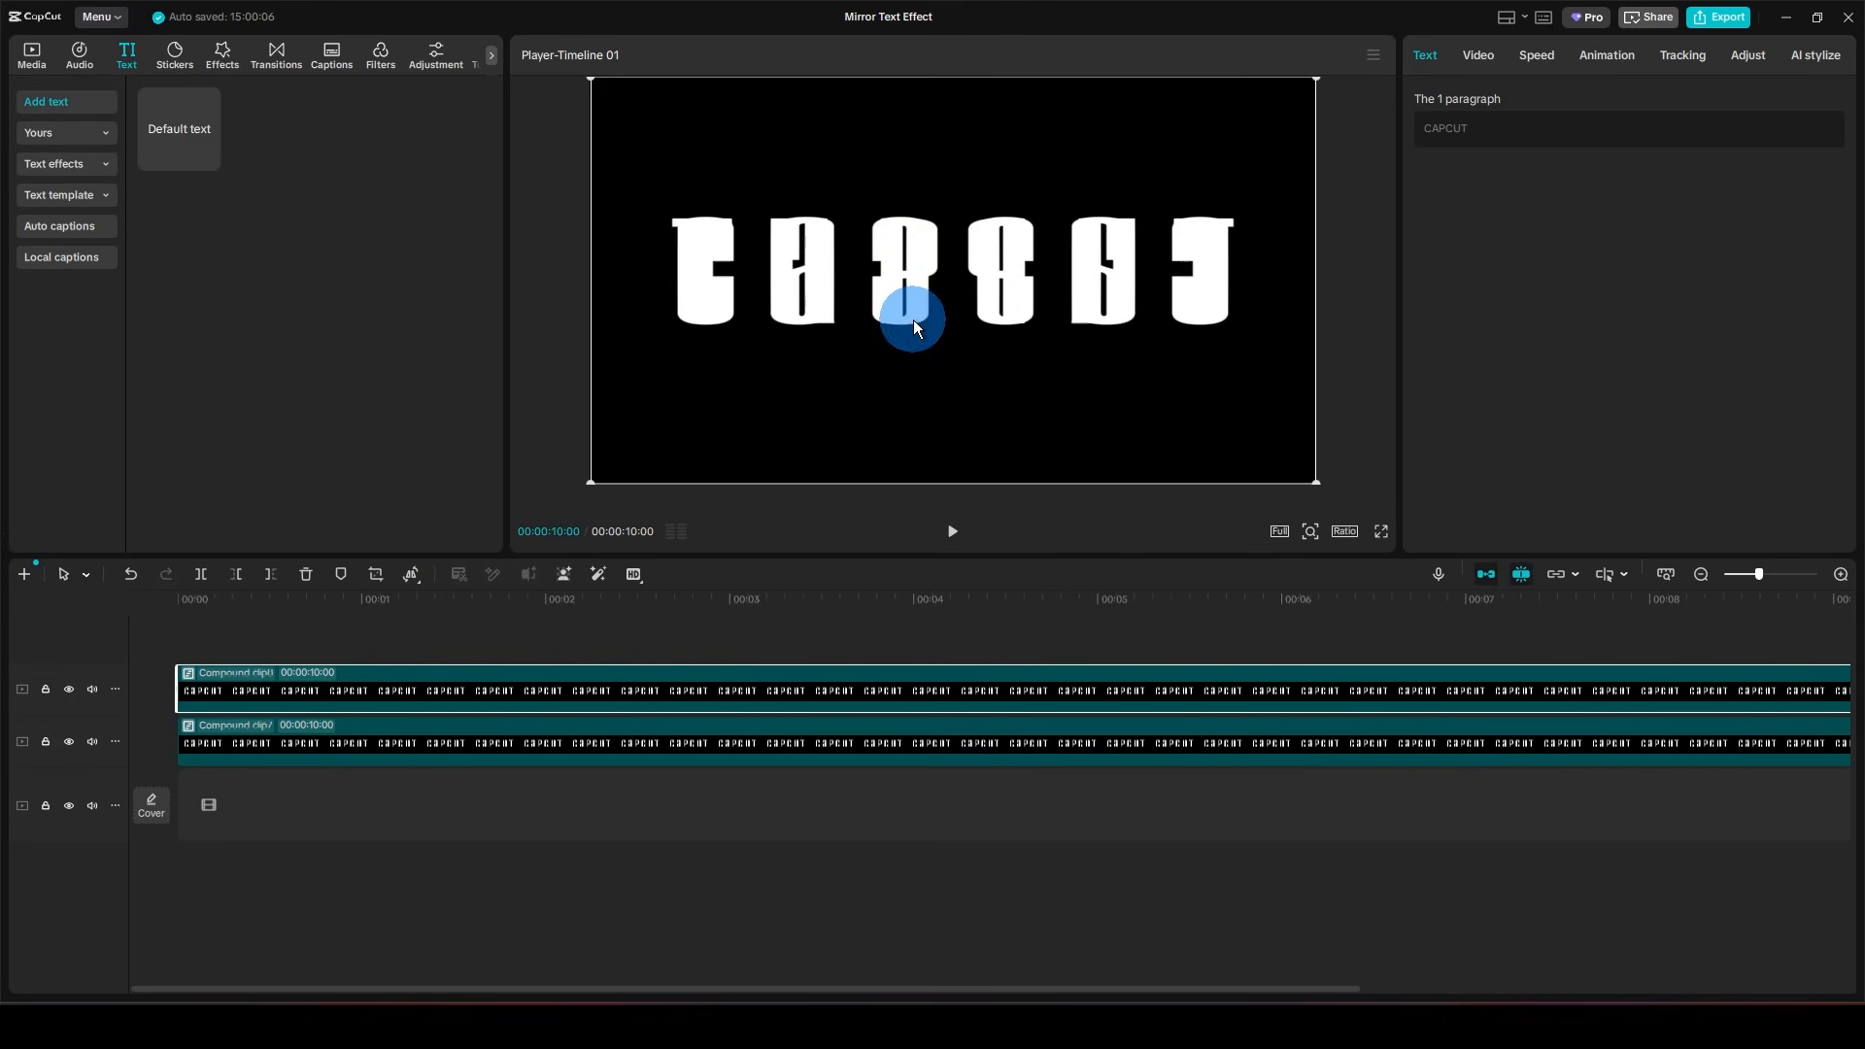
drag(1001, 252, 998, 376)
click(803, 732)
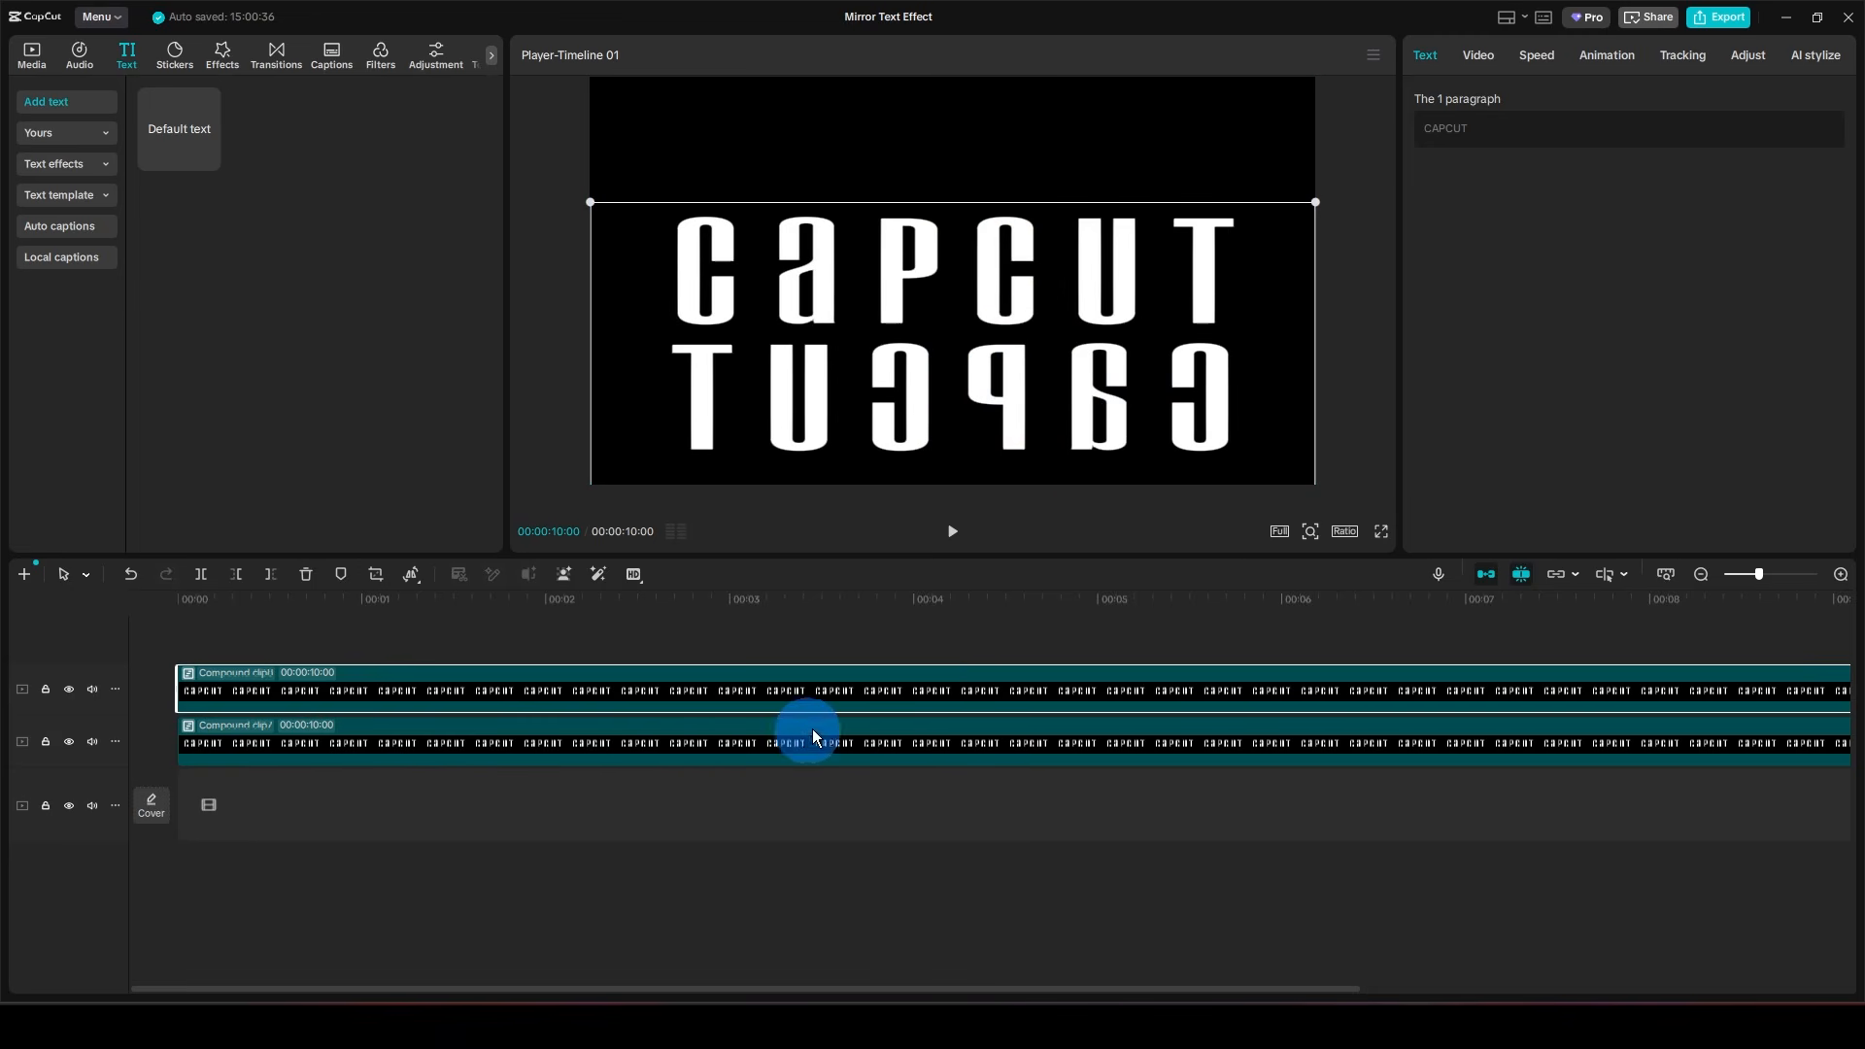
- Rotate the mirrored compound clip by 180°
click(1487, 54)
scroll(1512, 223, down, 3)
scroll(1513, 220, up, 3)
click(1581, 317)
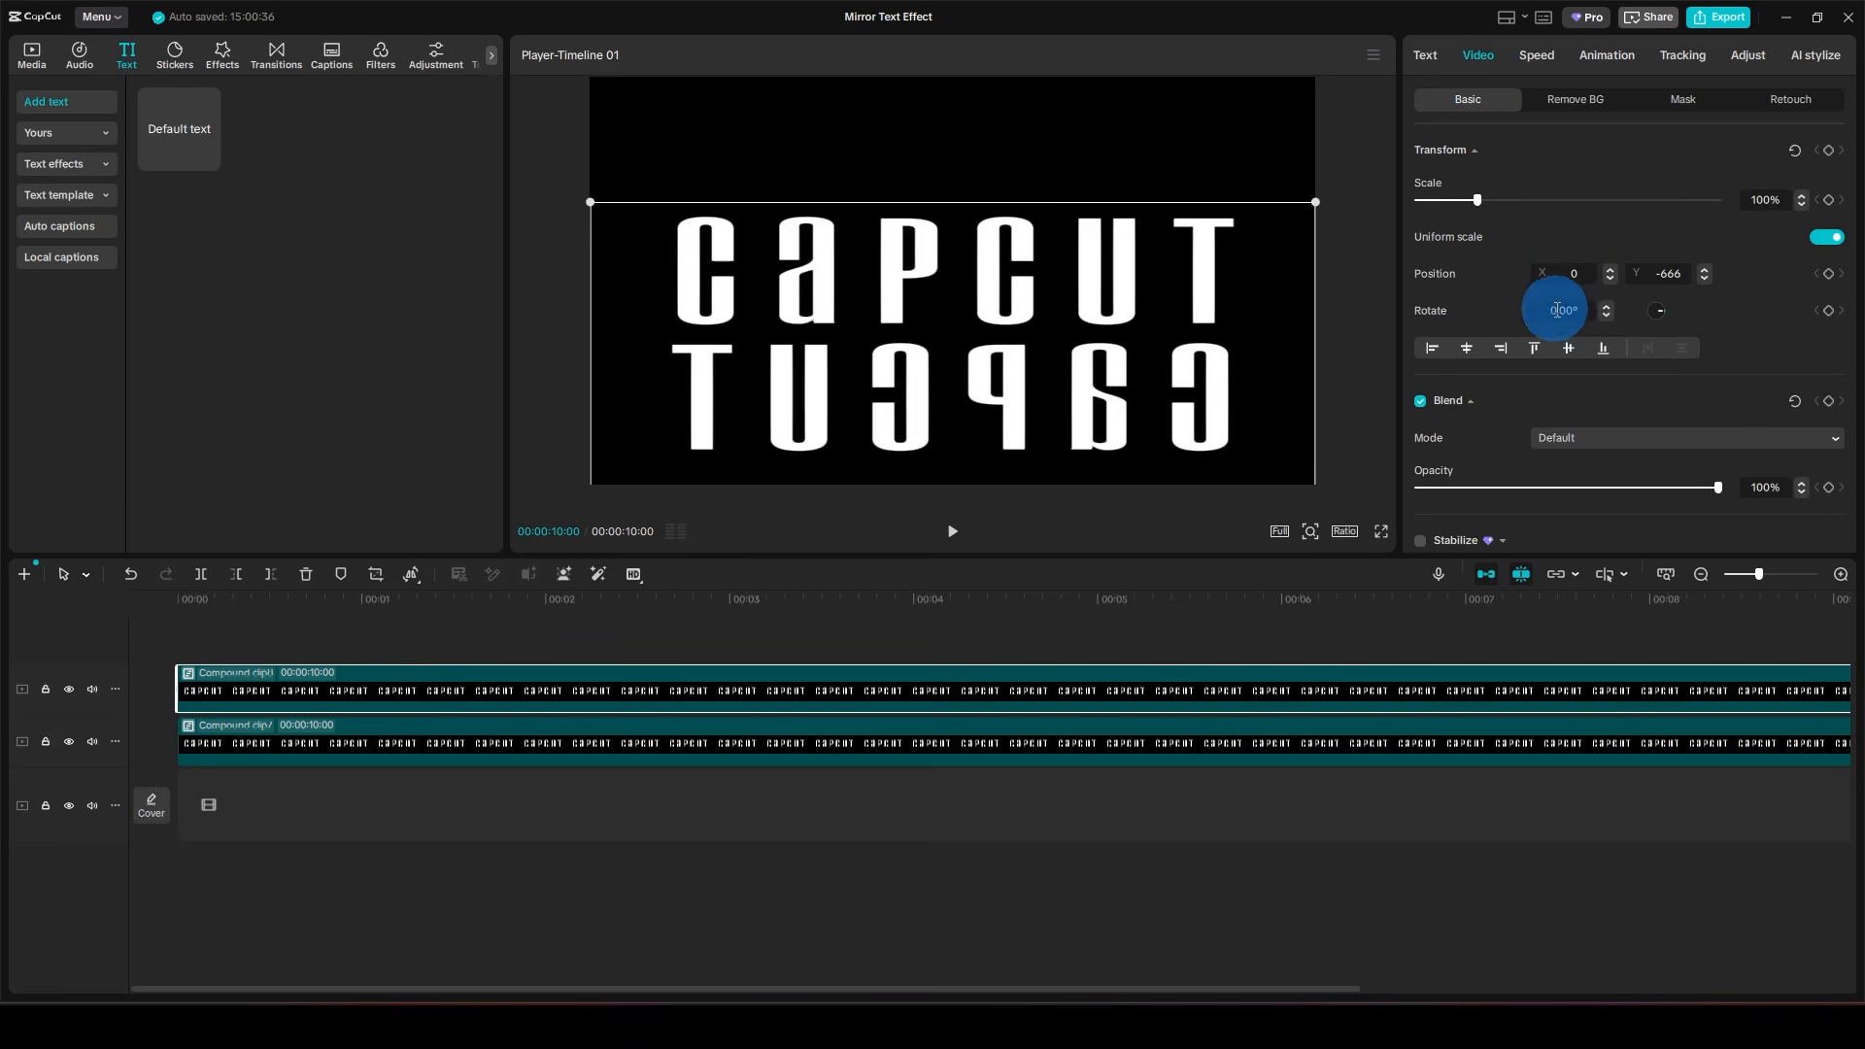
text(180)
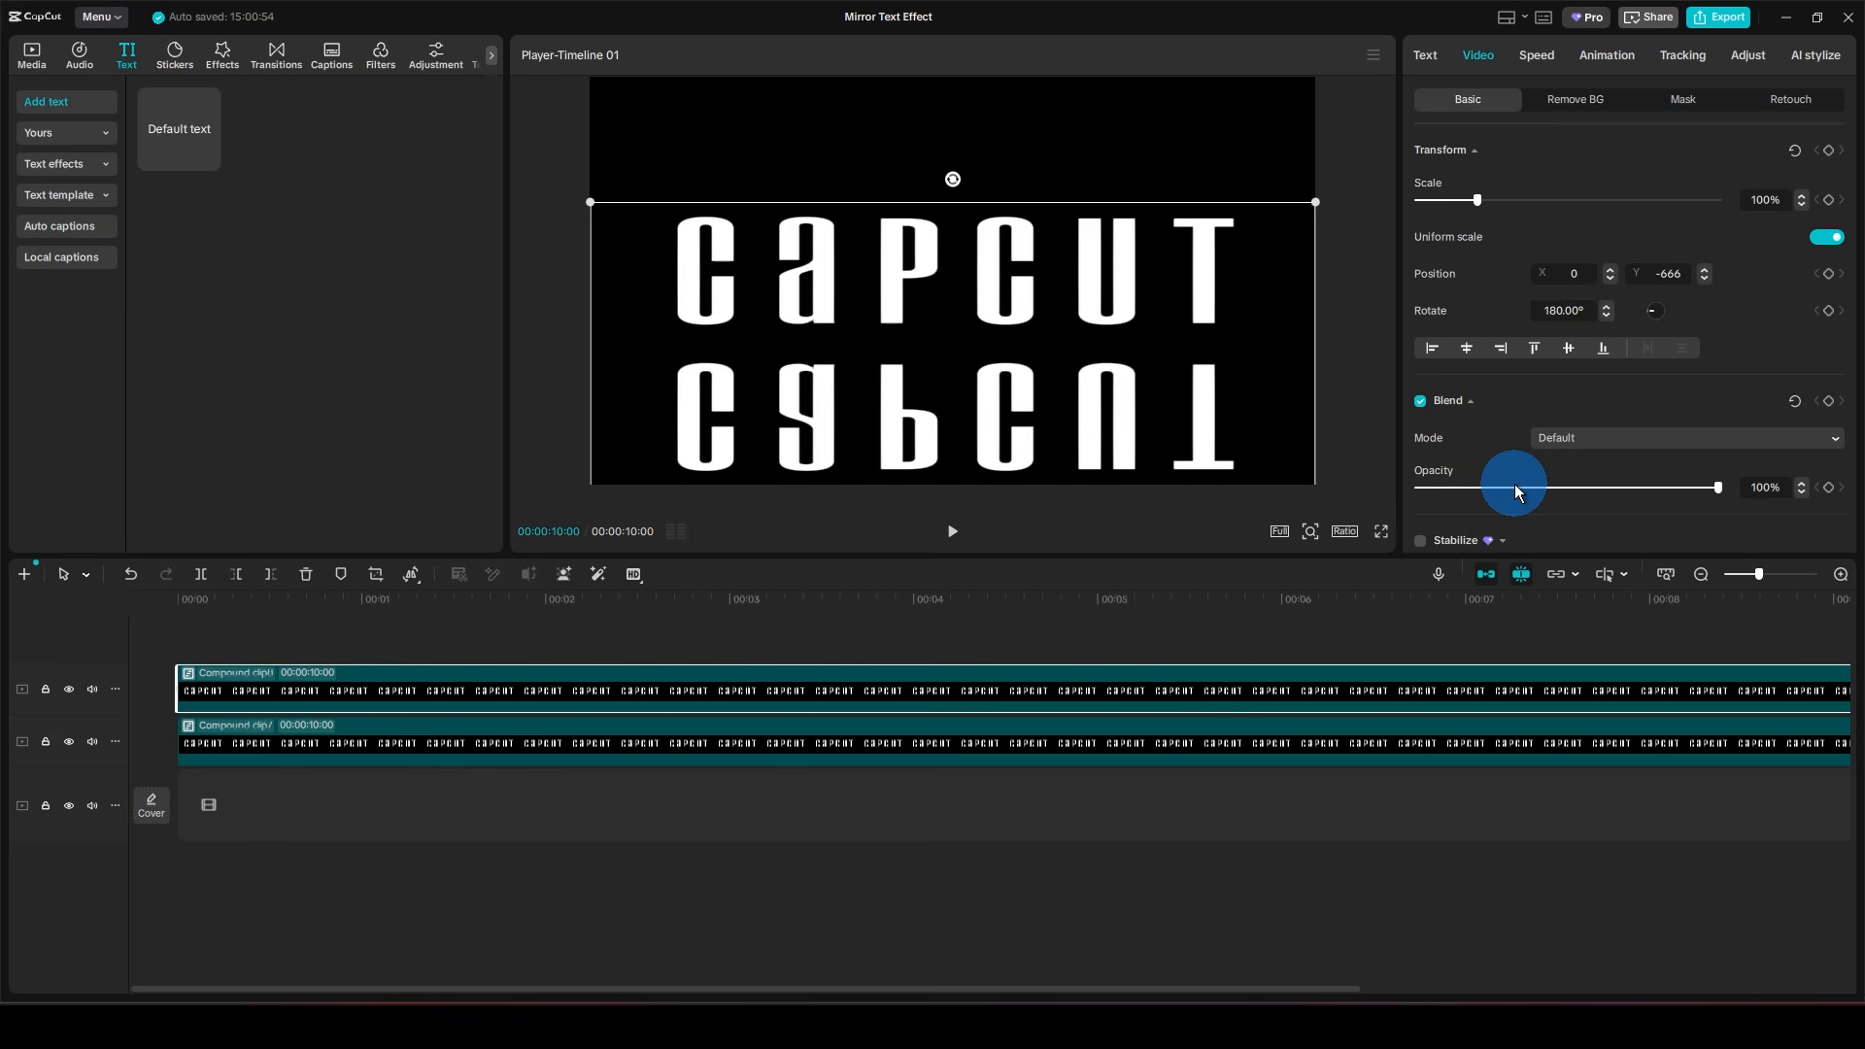
click(799, 388)
click(973, 403)
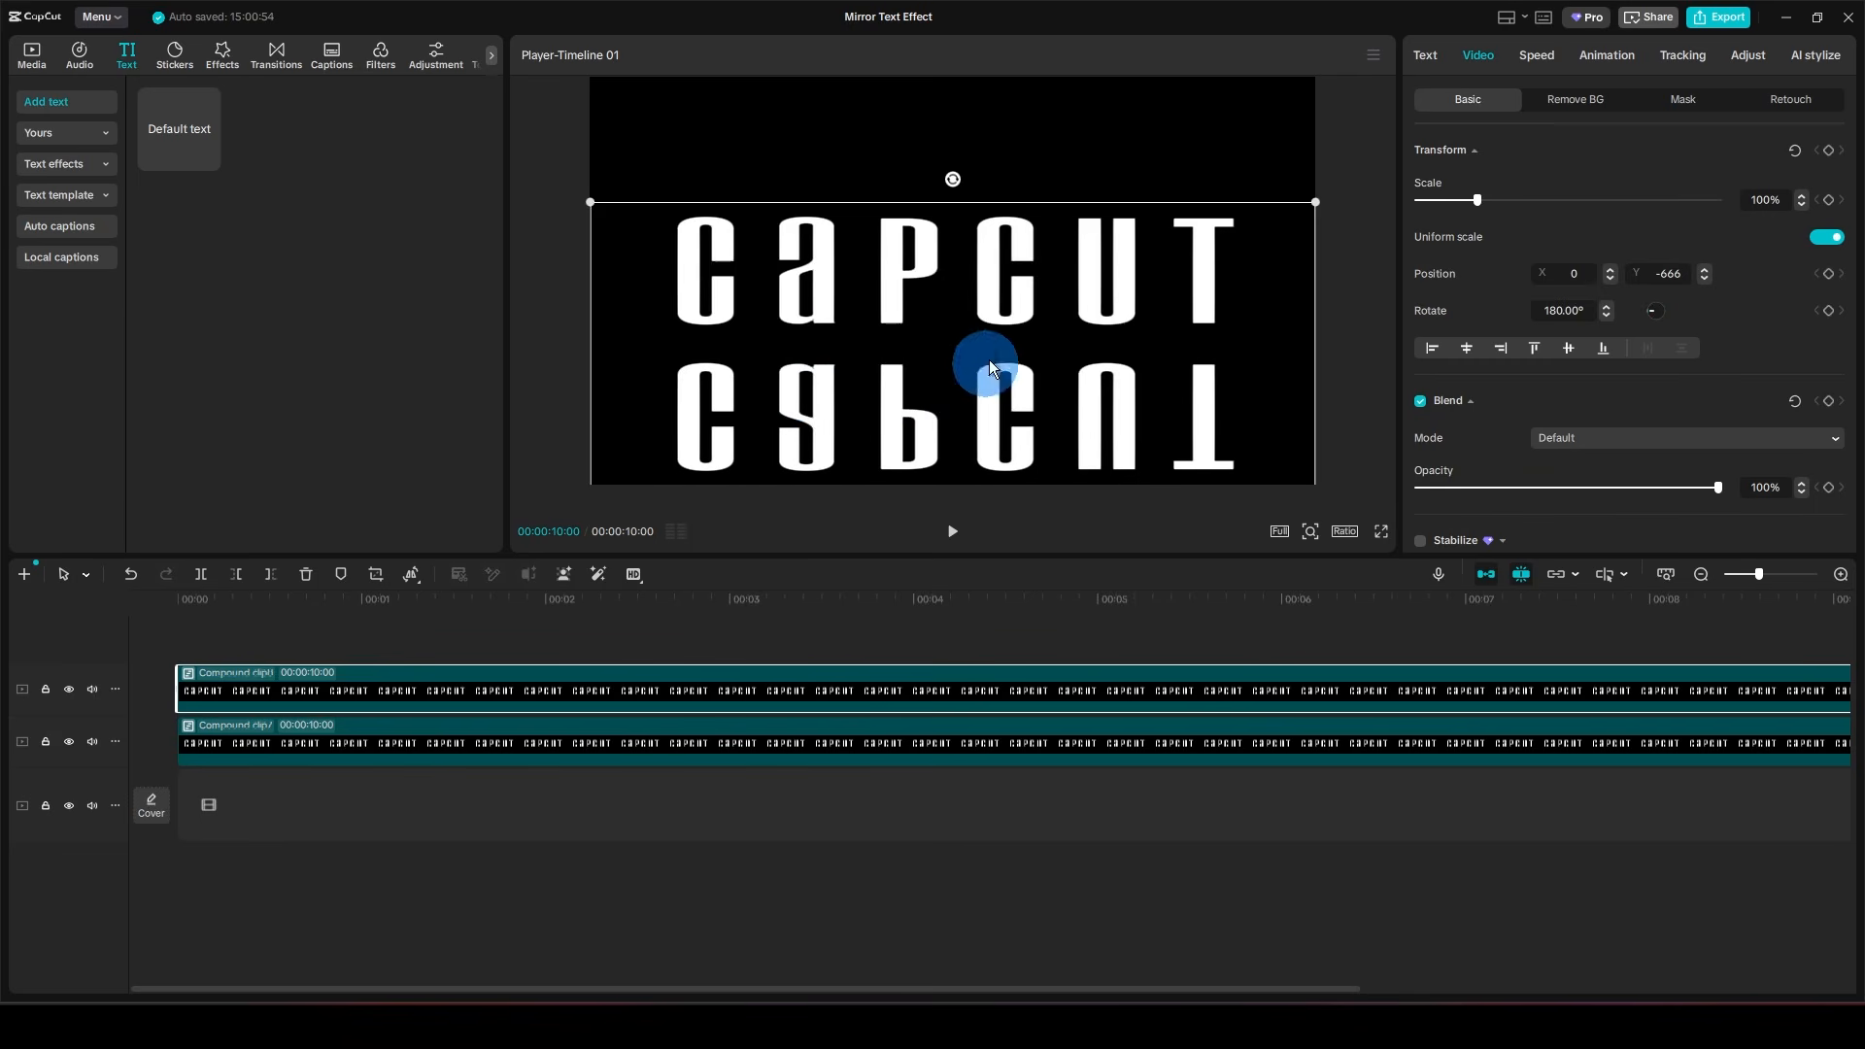
- Place the blue-sky lake video (13737137) at the start of the main track and mute that track
click(353, 816)
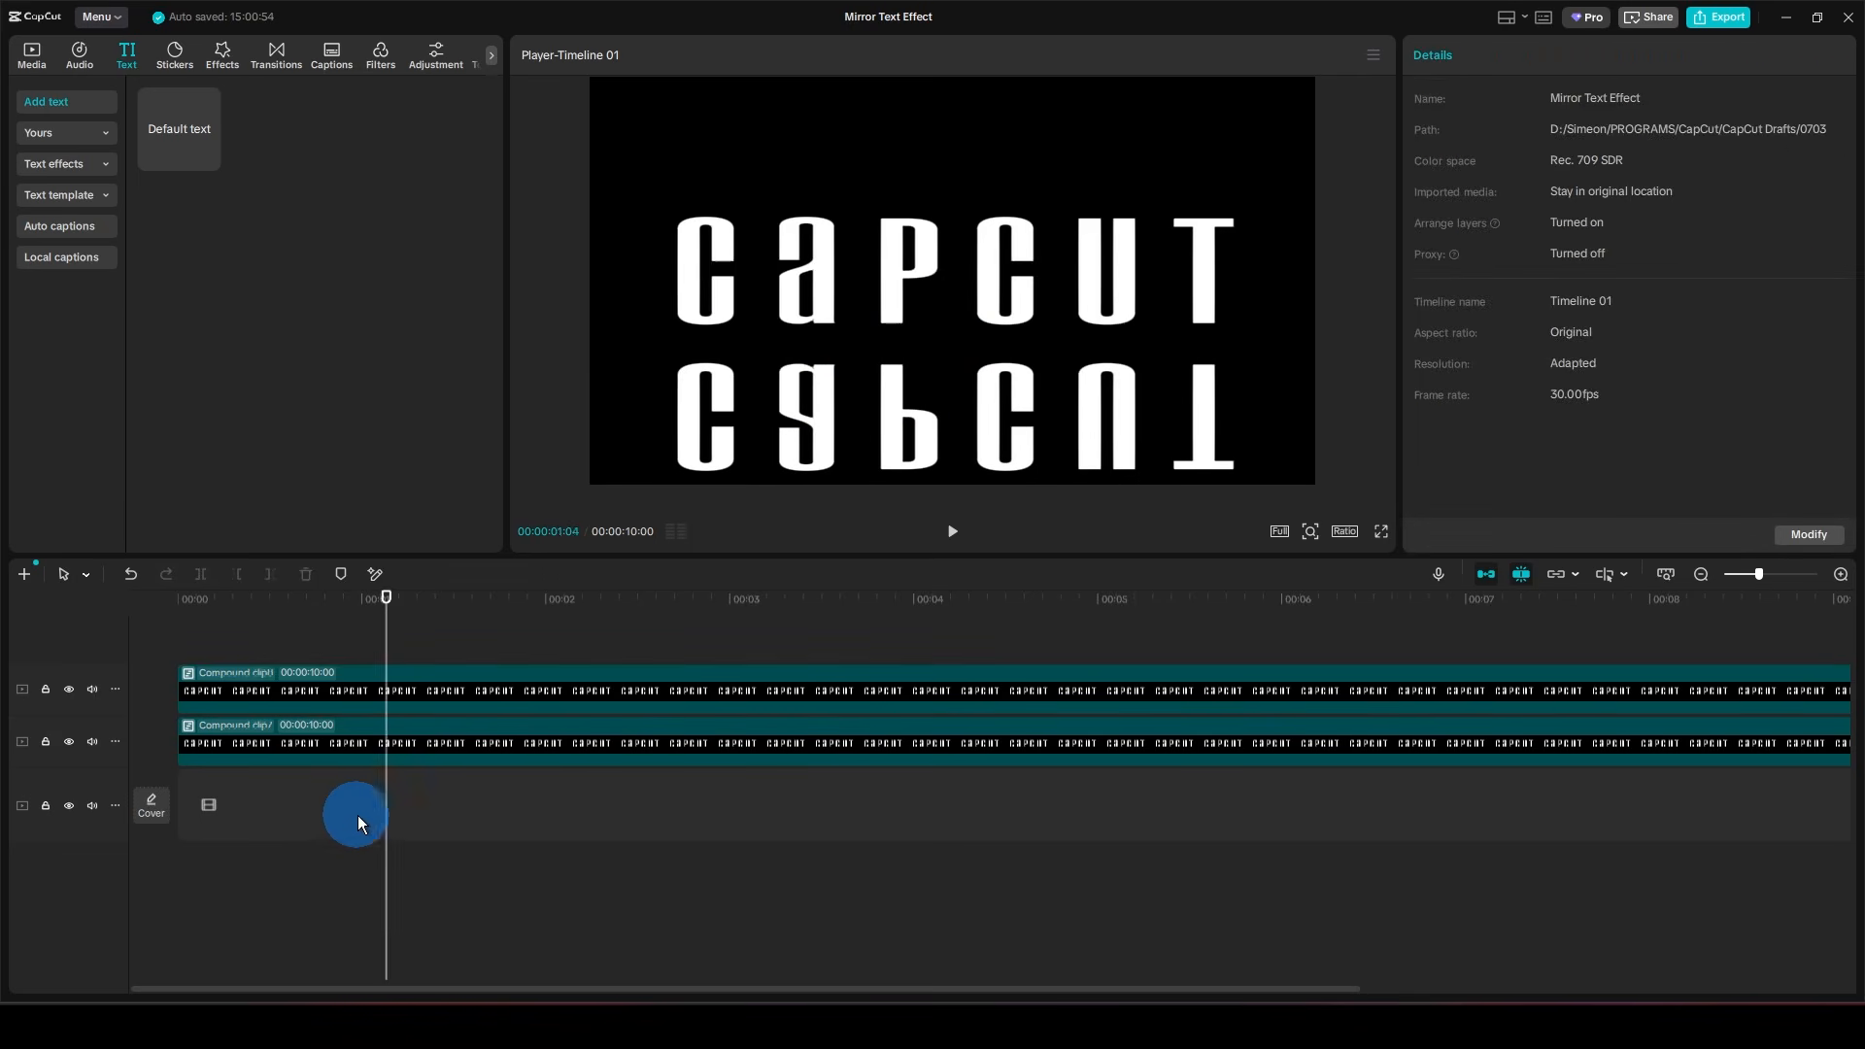
click(152, 833)
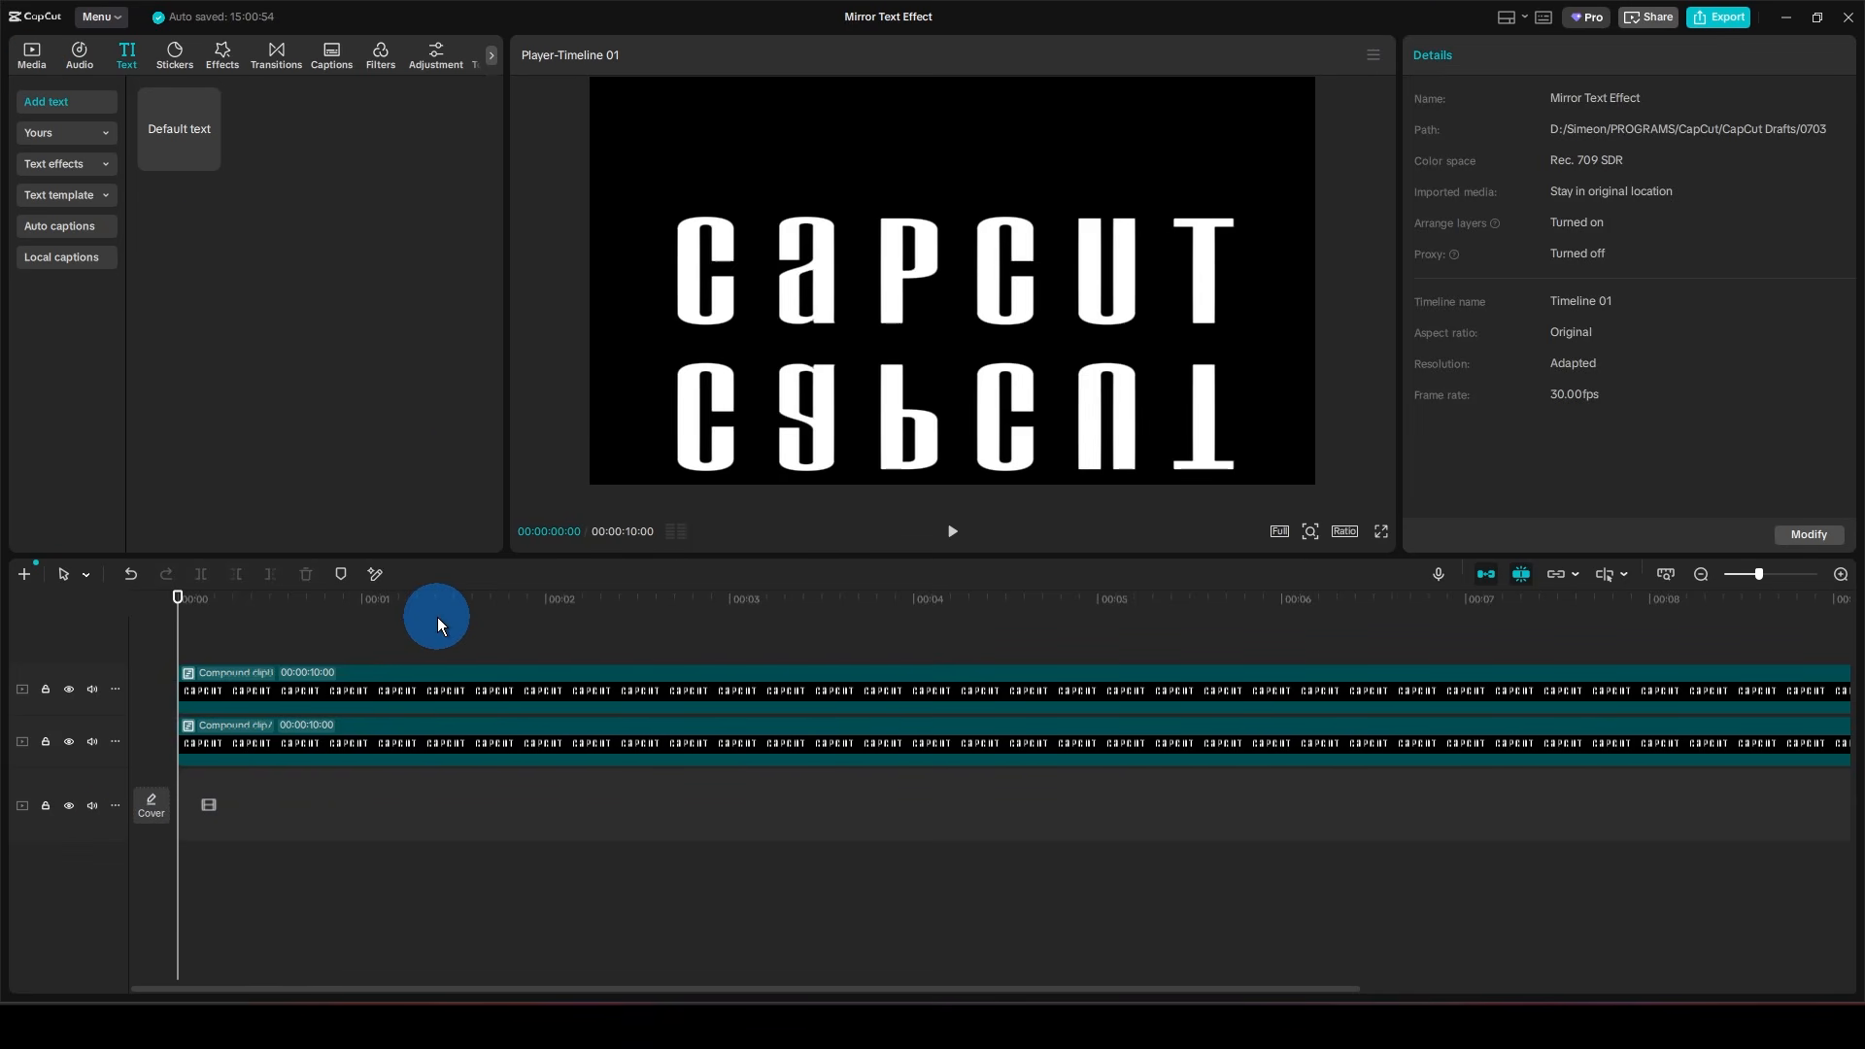
click(36, 59)
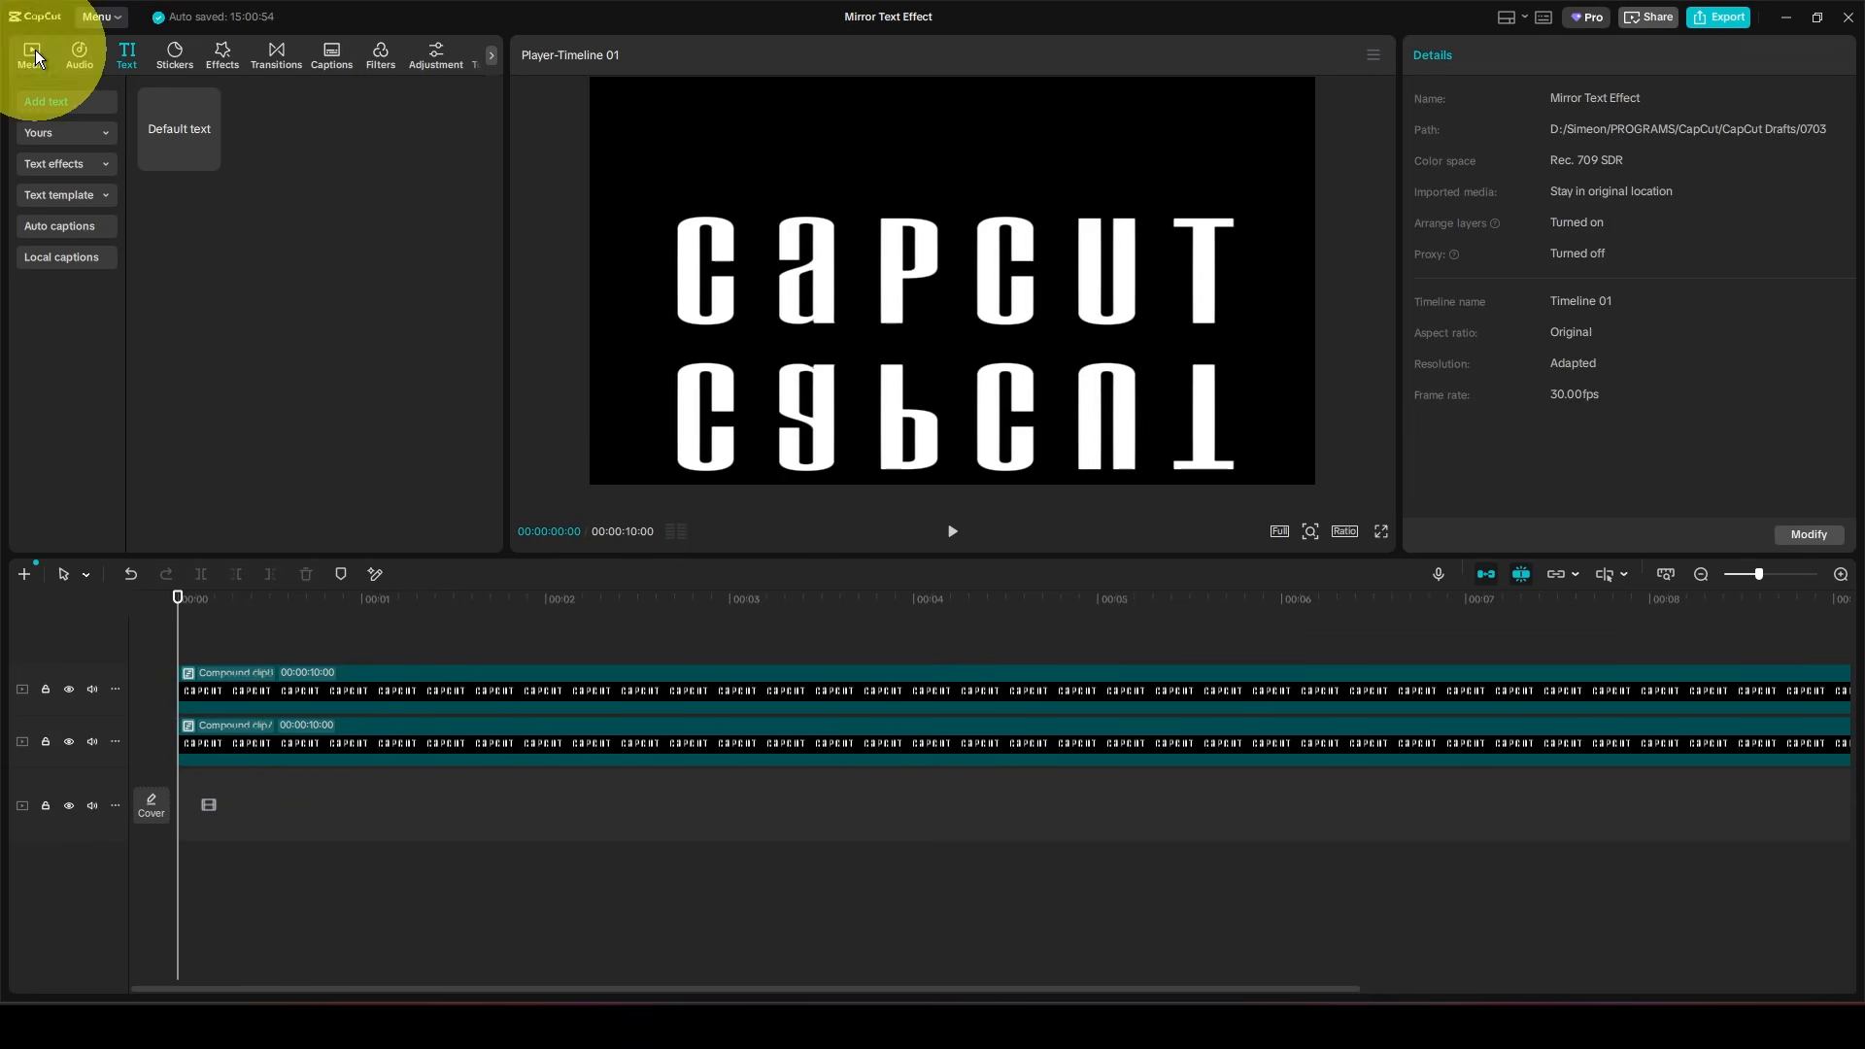
drag(204, 294, 175, 804)
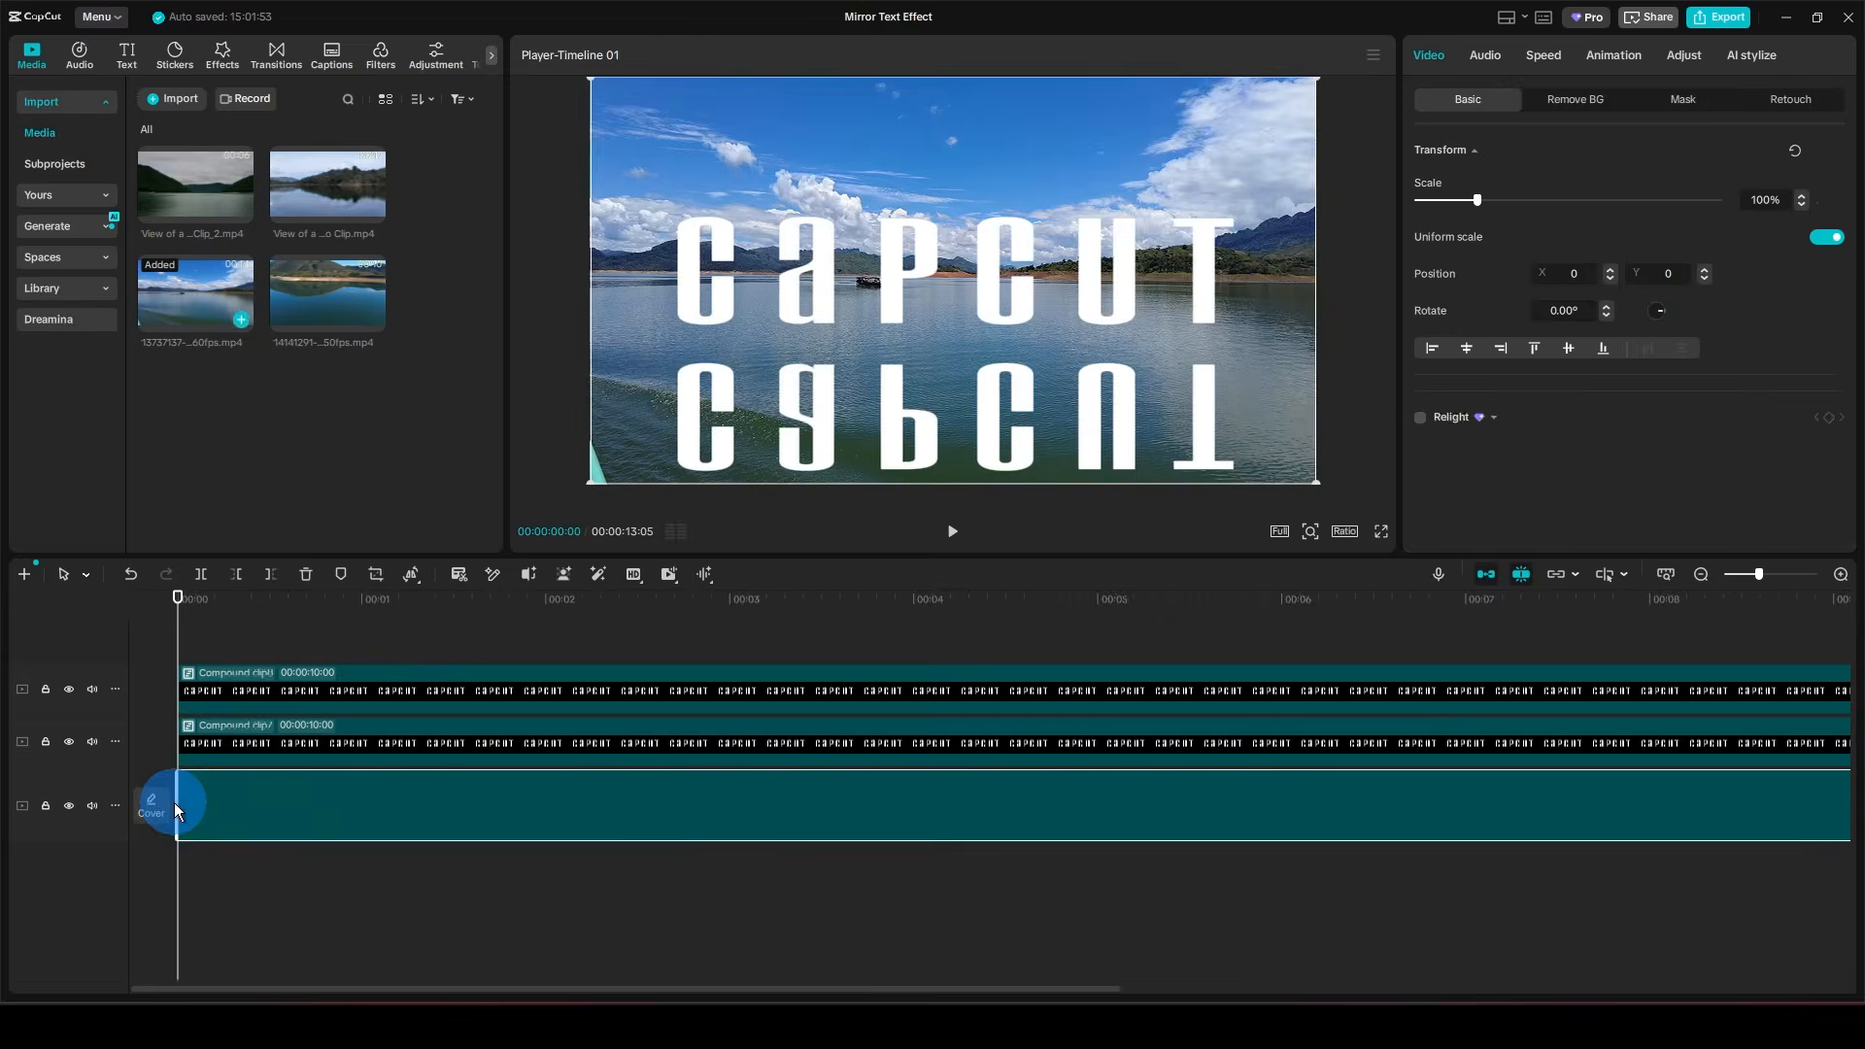
click(93, 805)
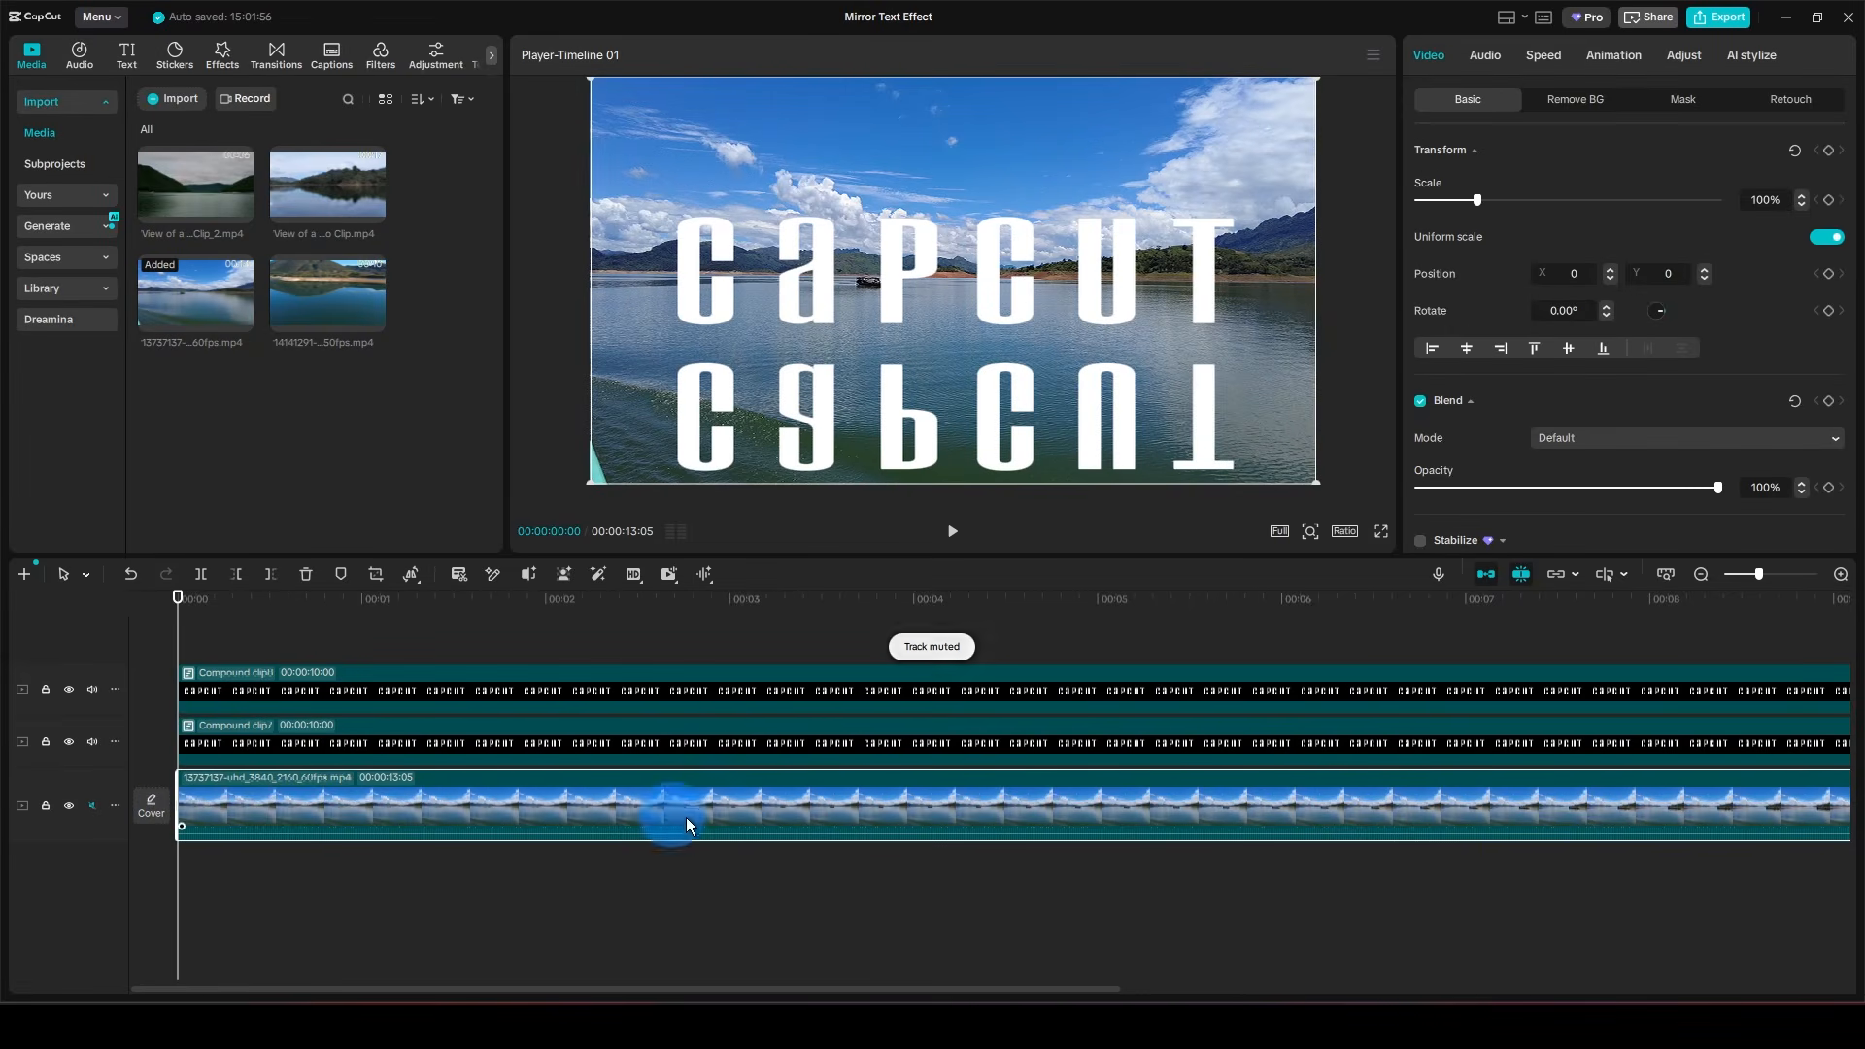
- Change the lake video's speed by setting its duration to 10 seconds
click(1666, 574)
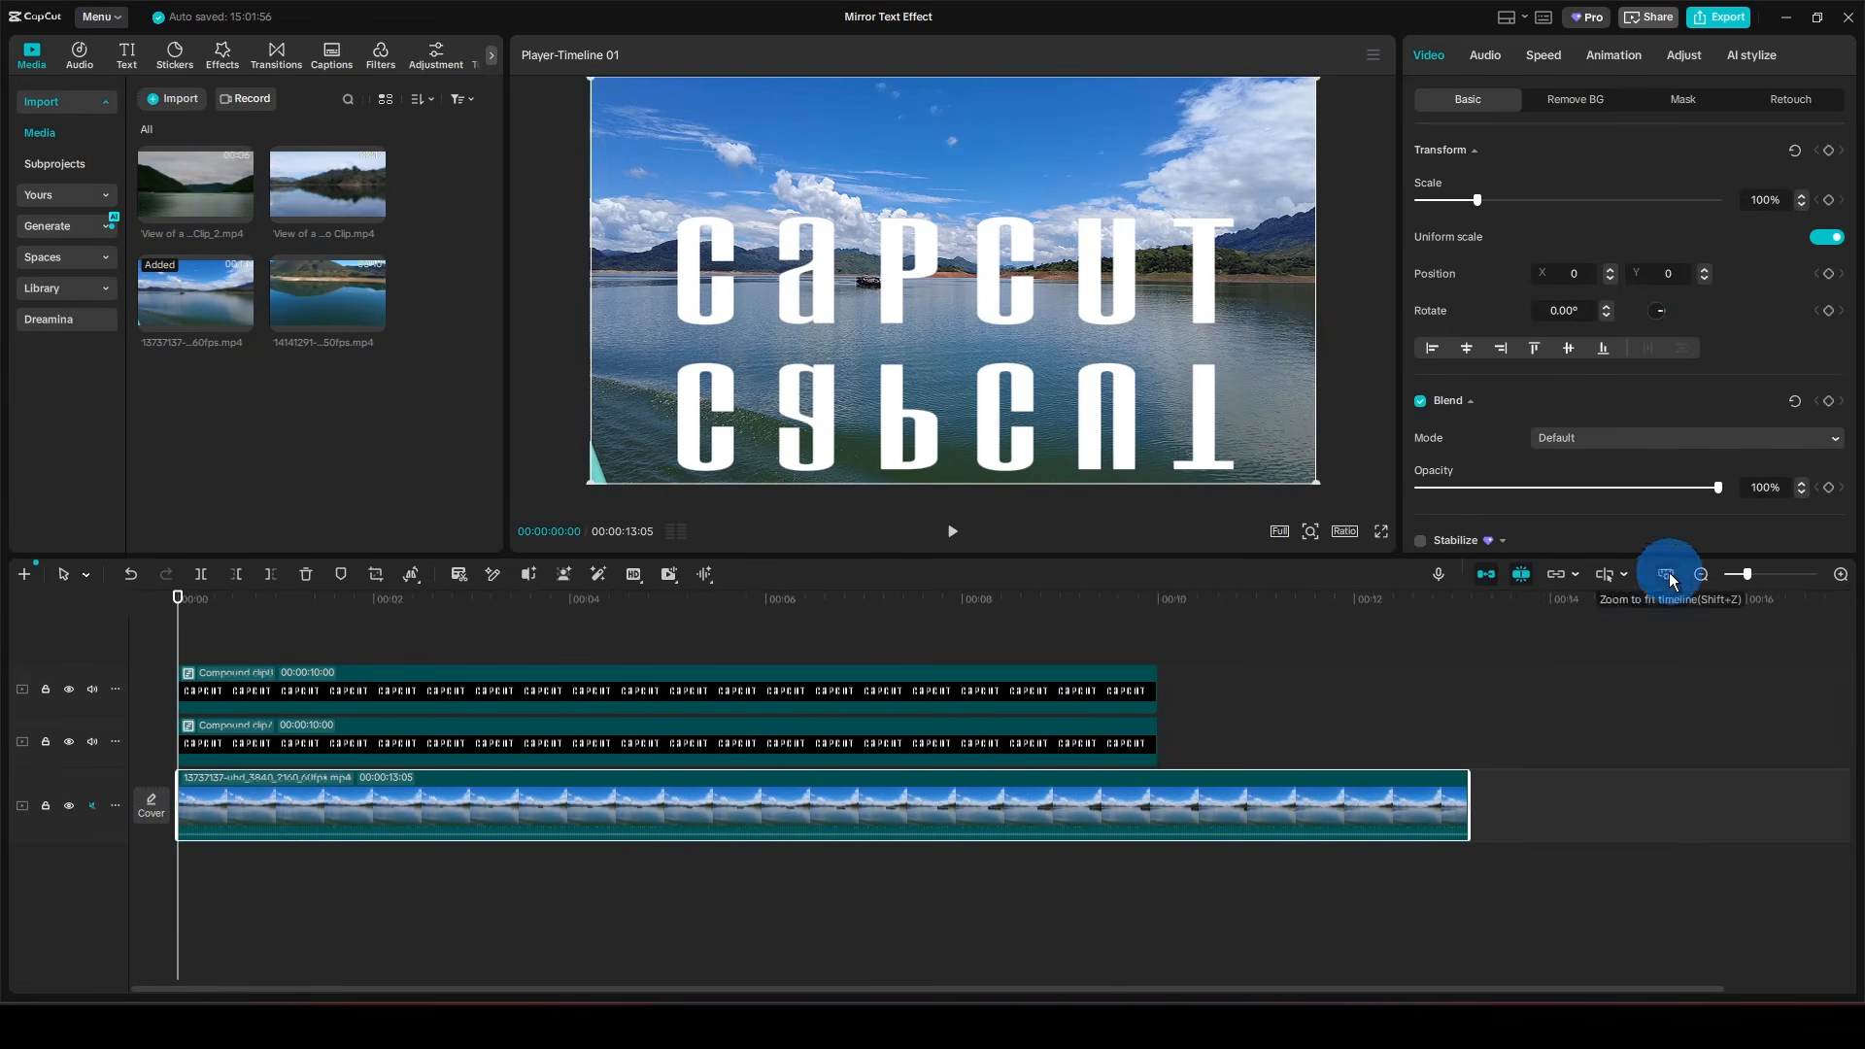
click(1549, 61)
click(1799, 235)
text(10)
click(1734, 474)
- Shift all clips upward in the preview and raise the flipped text closer to the original, to about Y -365
click(1111, 870)
key(ctrl+a)
mouse_move(946, 344)
mouse_down()
mouse_move(942, 289)
mouse_move(942, 313)
mouse_up()
click(1203, 707)
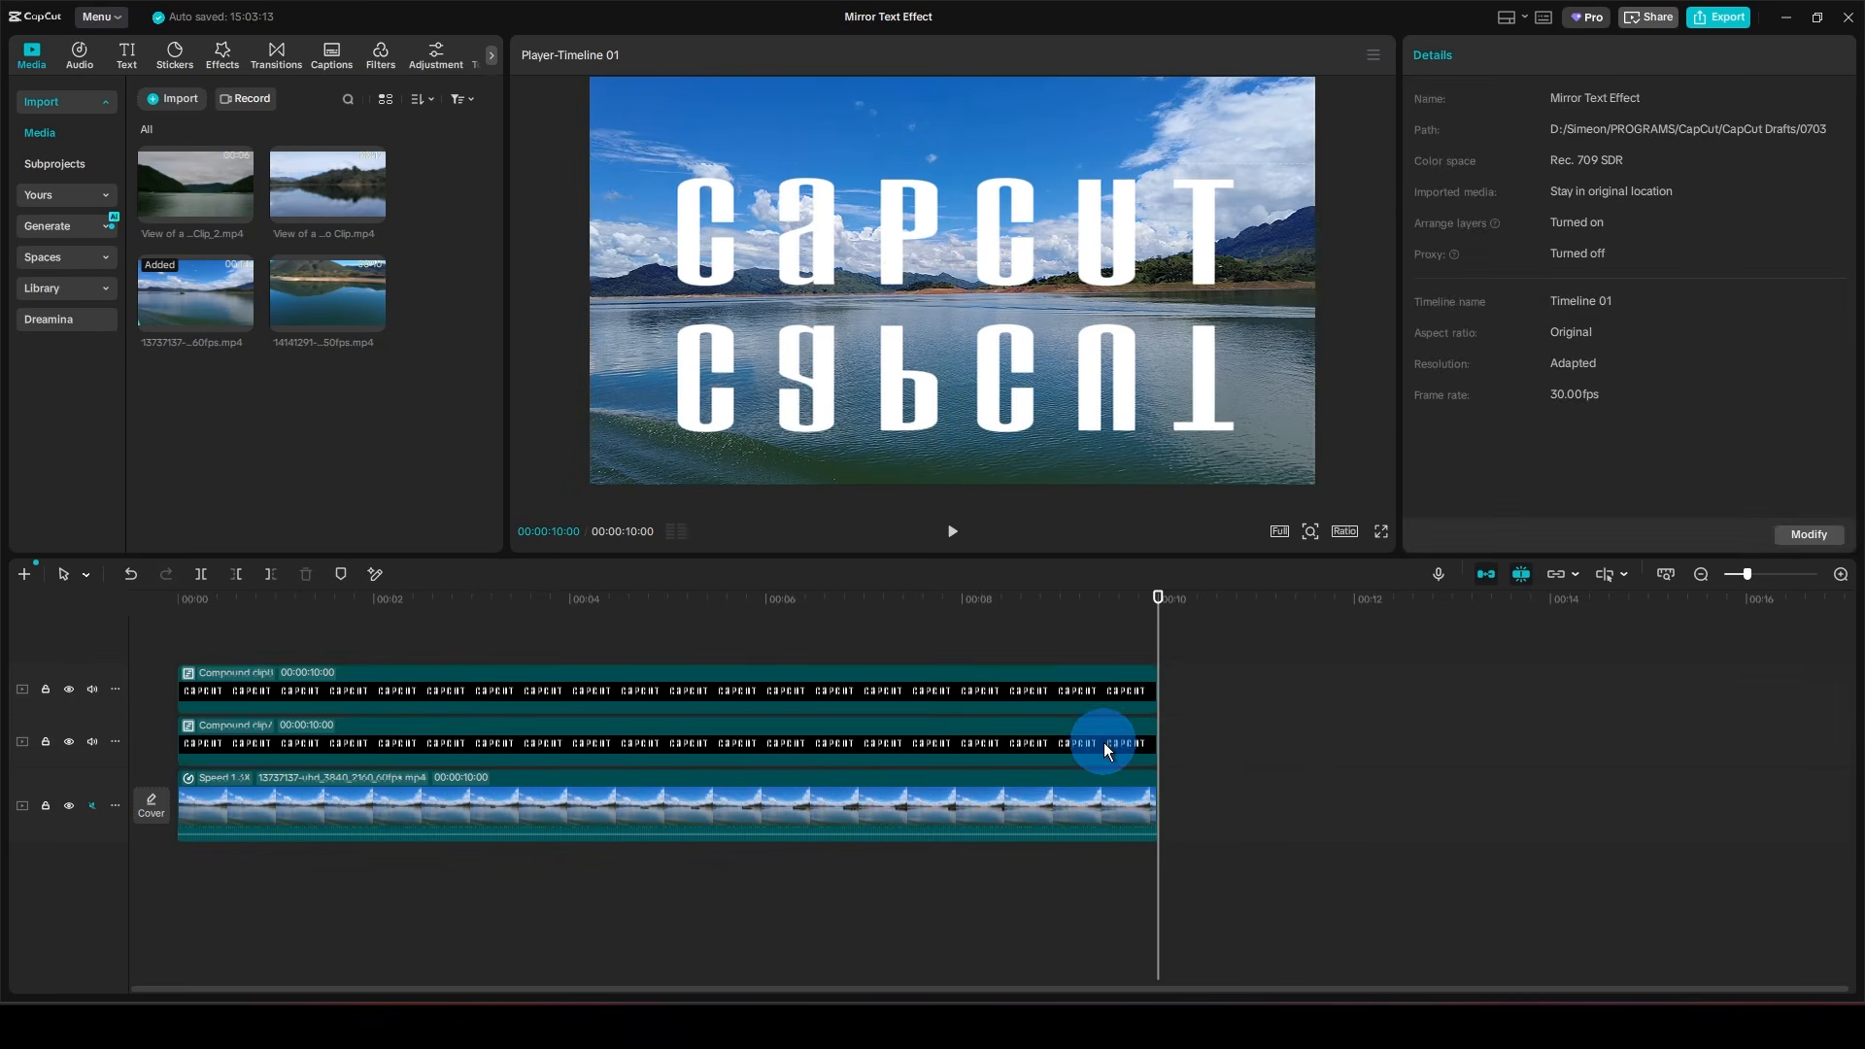
click(1061, 666)
mouse_move(954, 376)
mouse_down()
mouse_move(958, 311)
mouse_move(955, 361)
mouse_up()
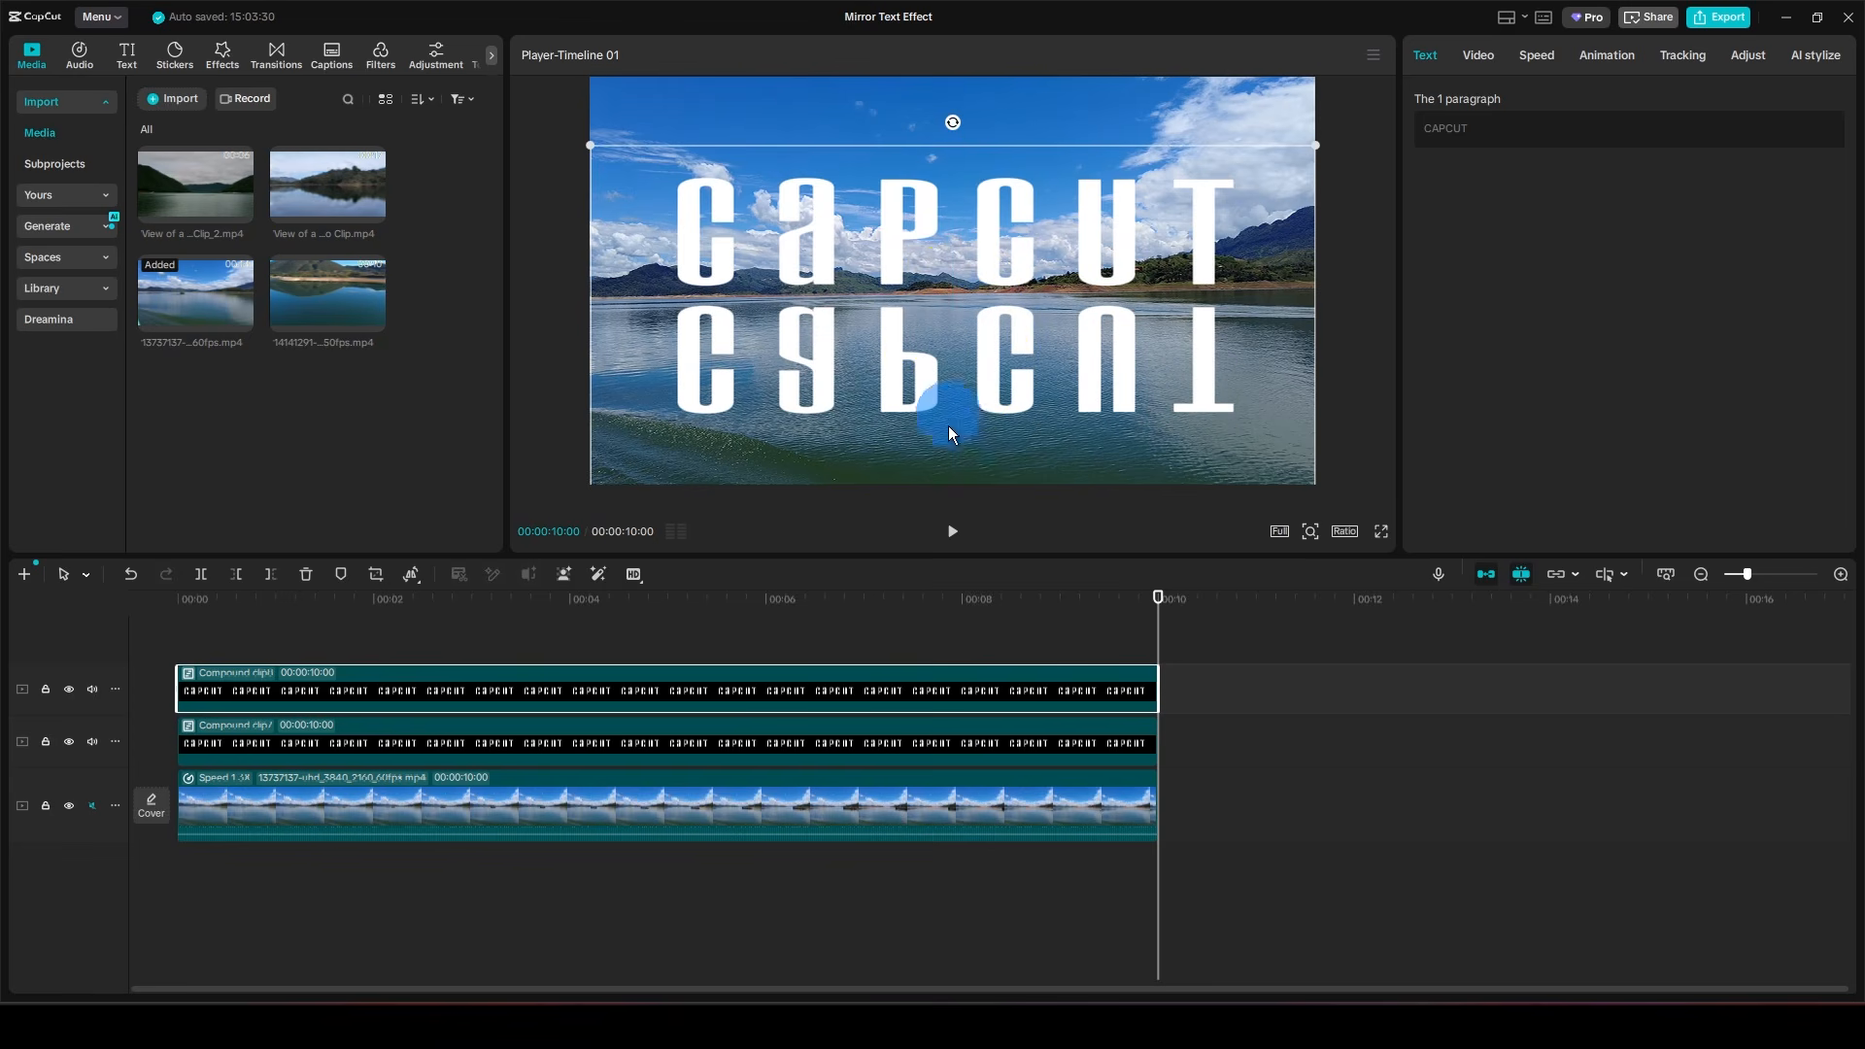
- Set the flipped text's blend mode to Overlay and its opacity to 50%
click(1471, 56)
click(1472, 407)
click(1472, 407)
click(1808, 438)
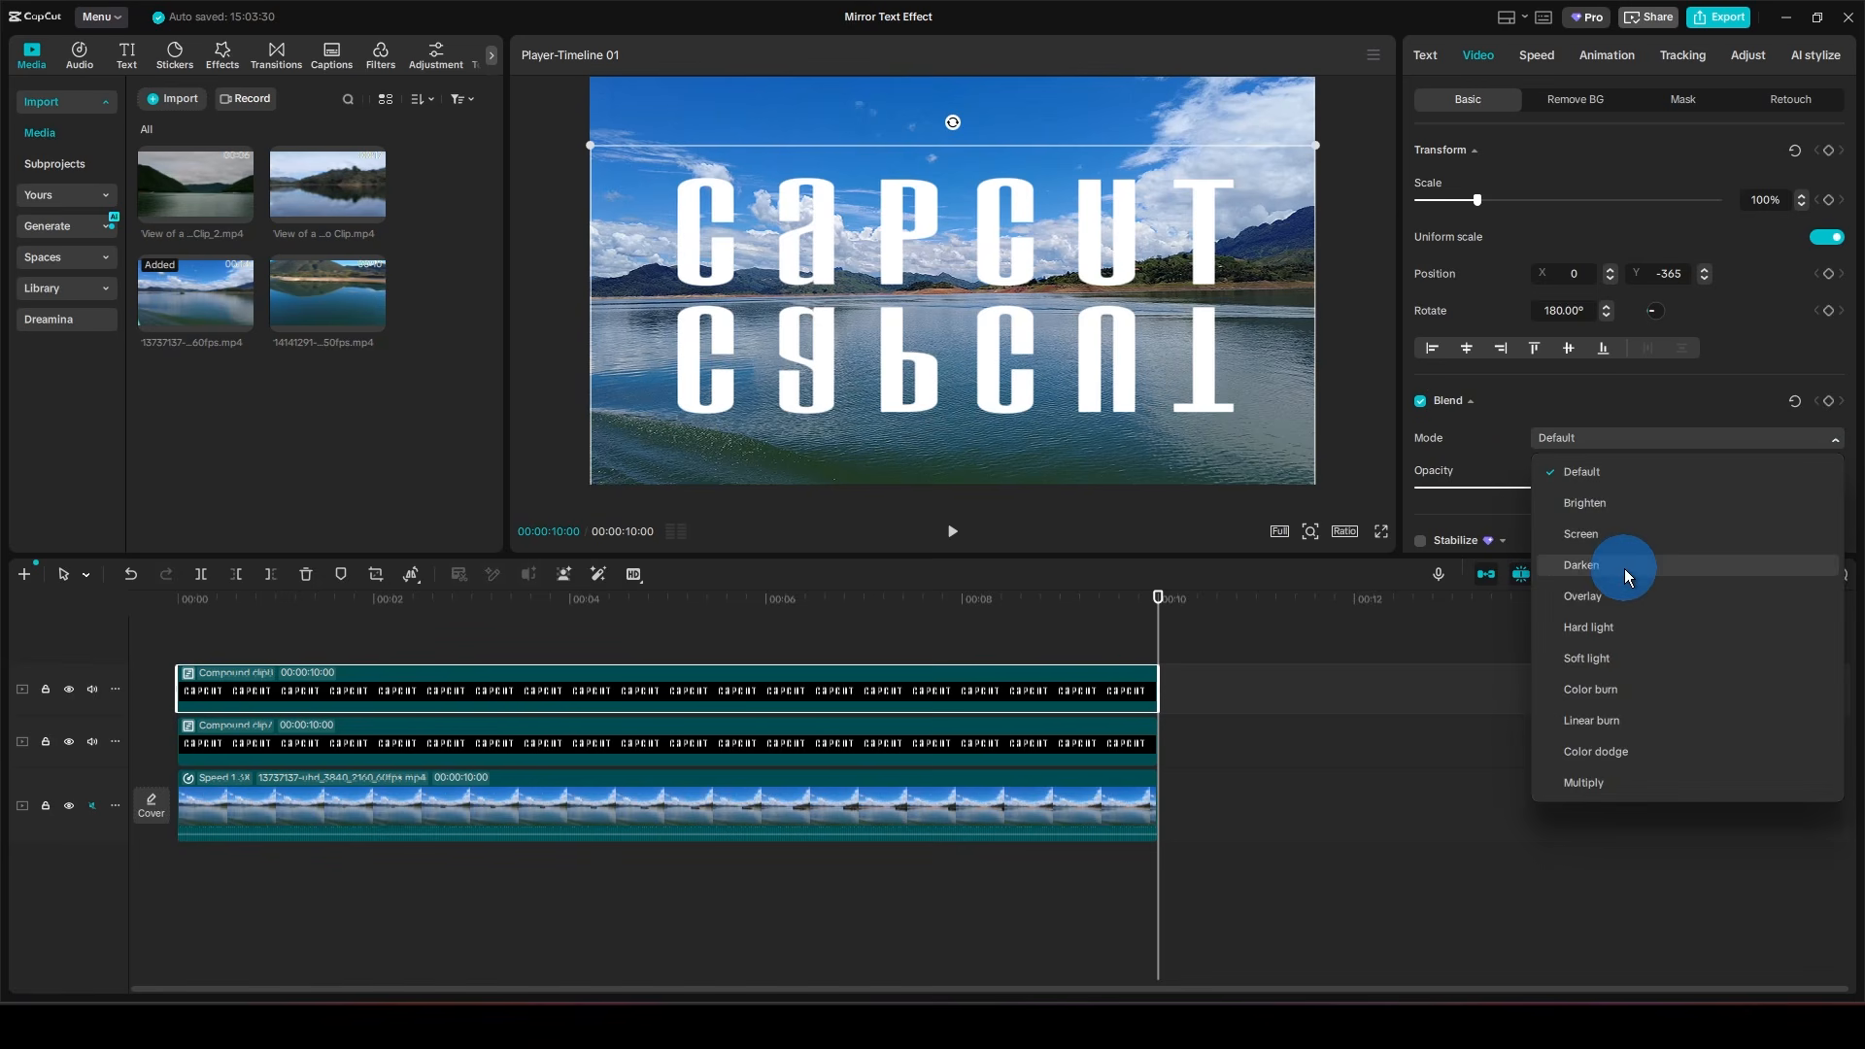
click(1593, 596)
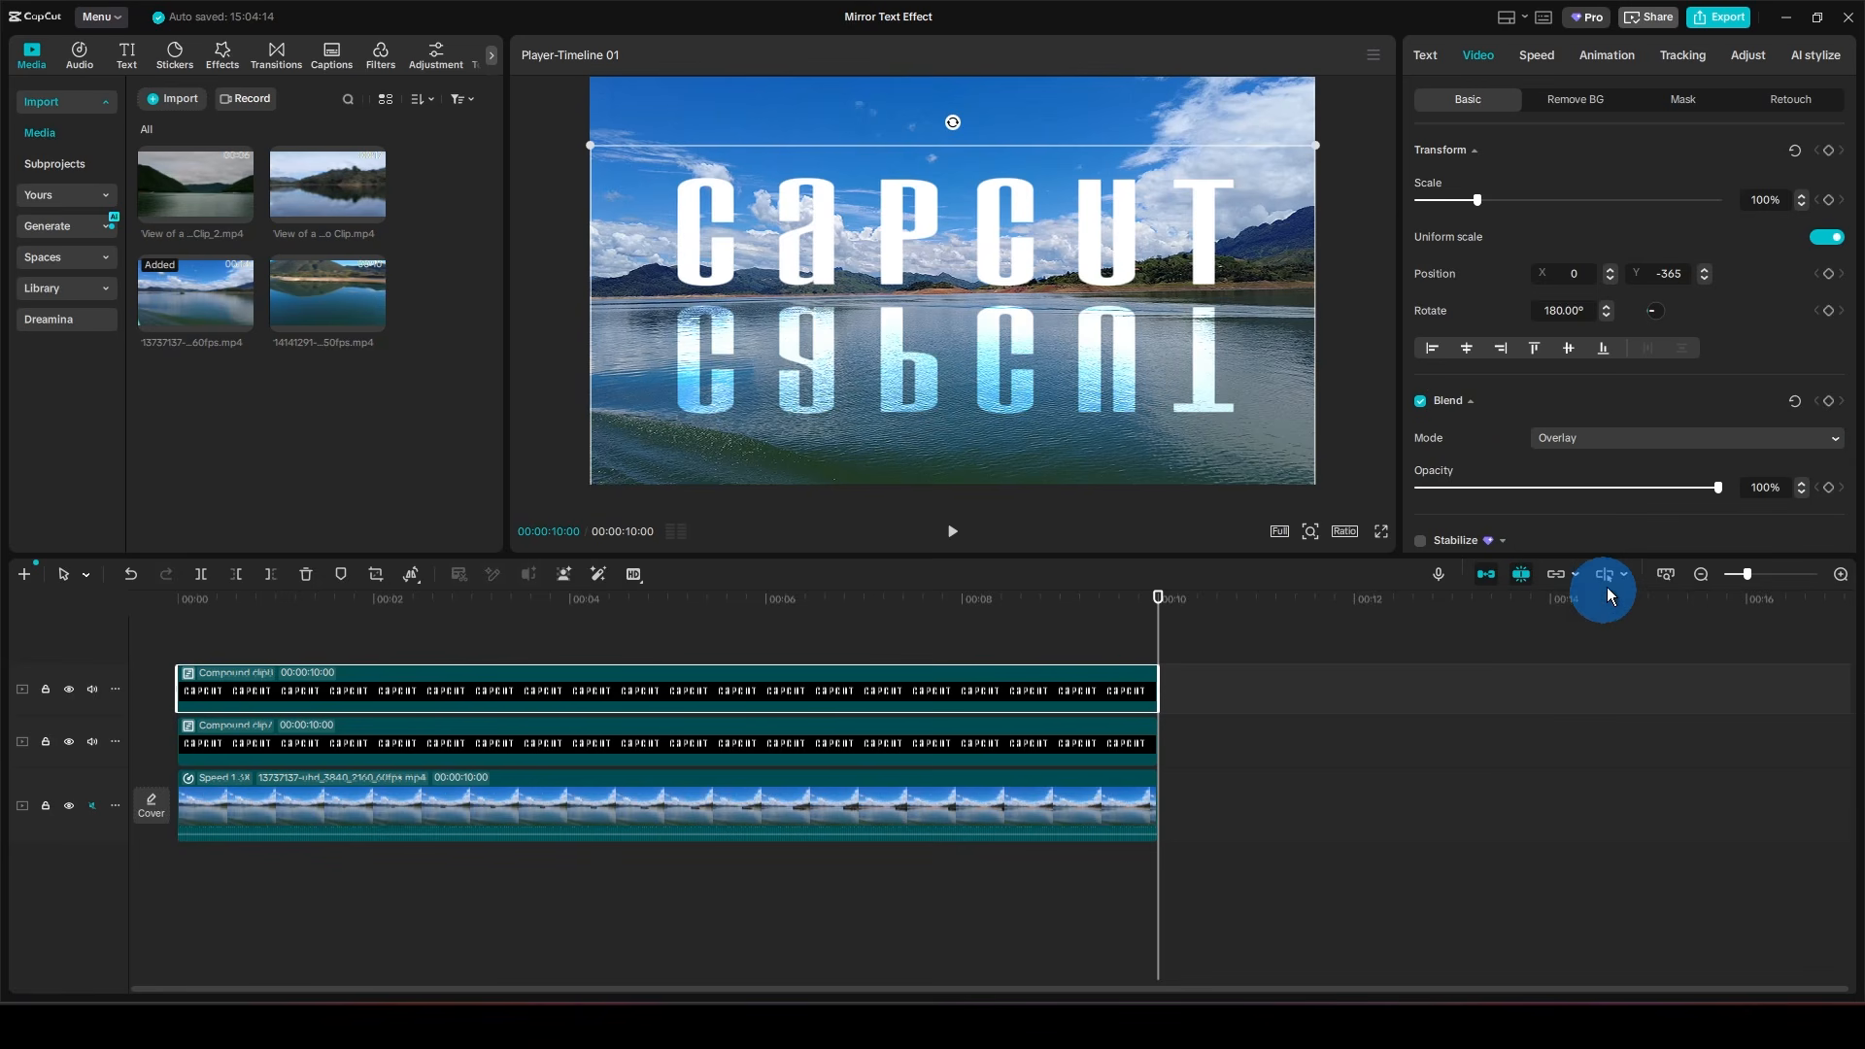
drag(1717, 486, 1566, 509)
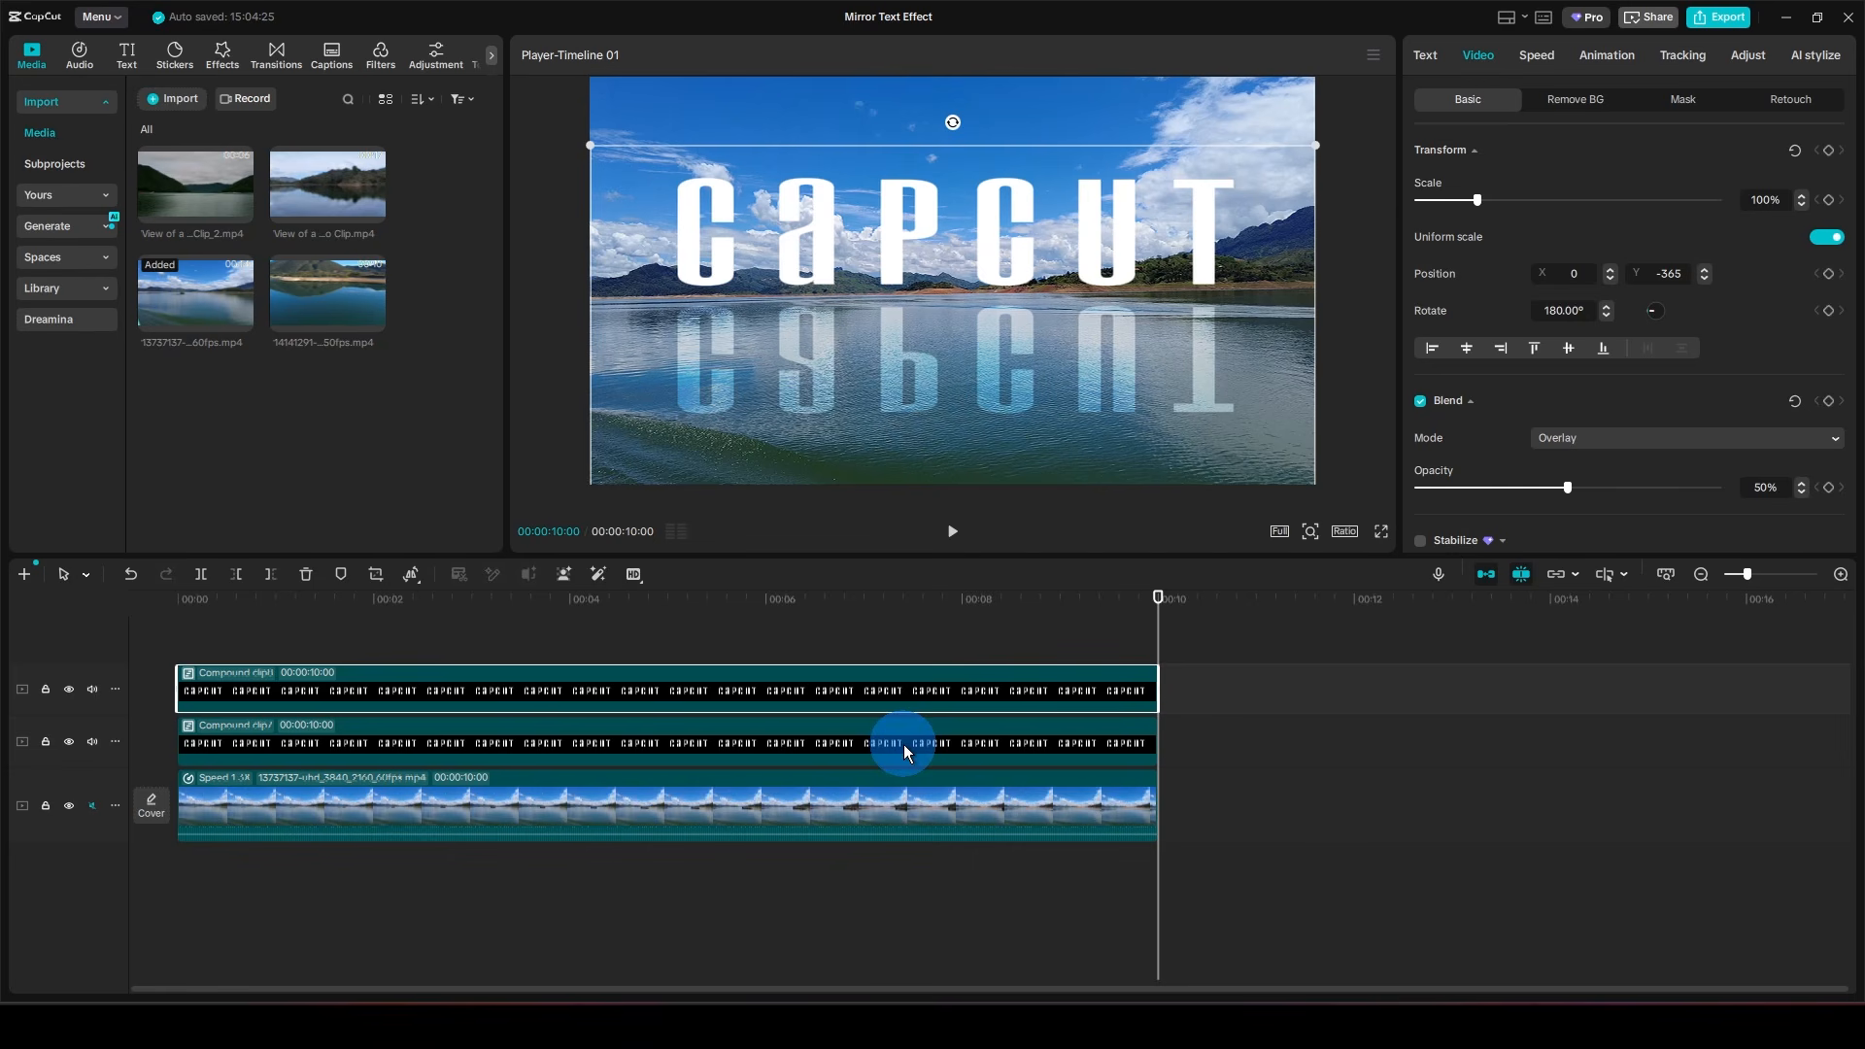
- Trim the beginning of both compound text clips so they start at the 2-second mark
drag(1157, 640, 375, 651)
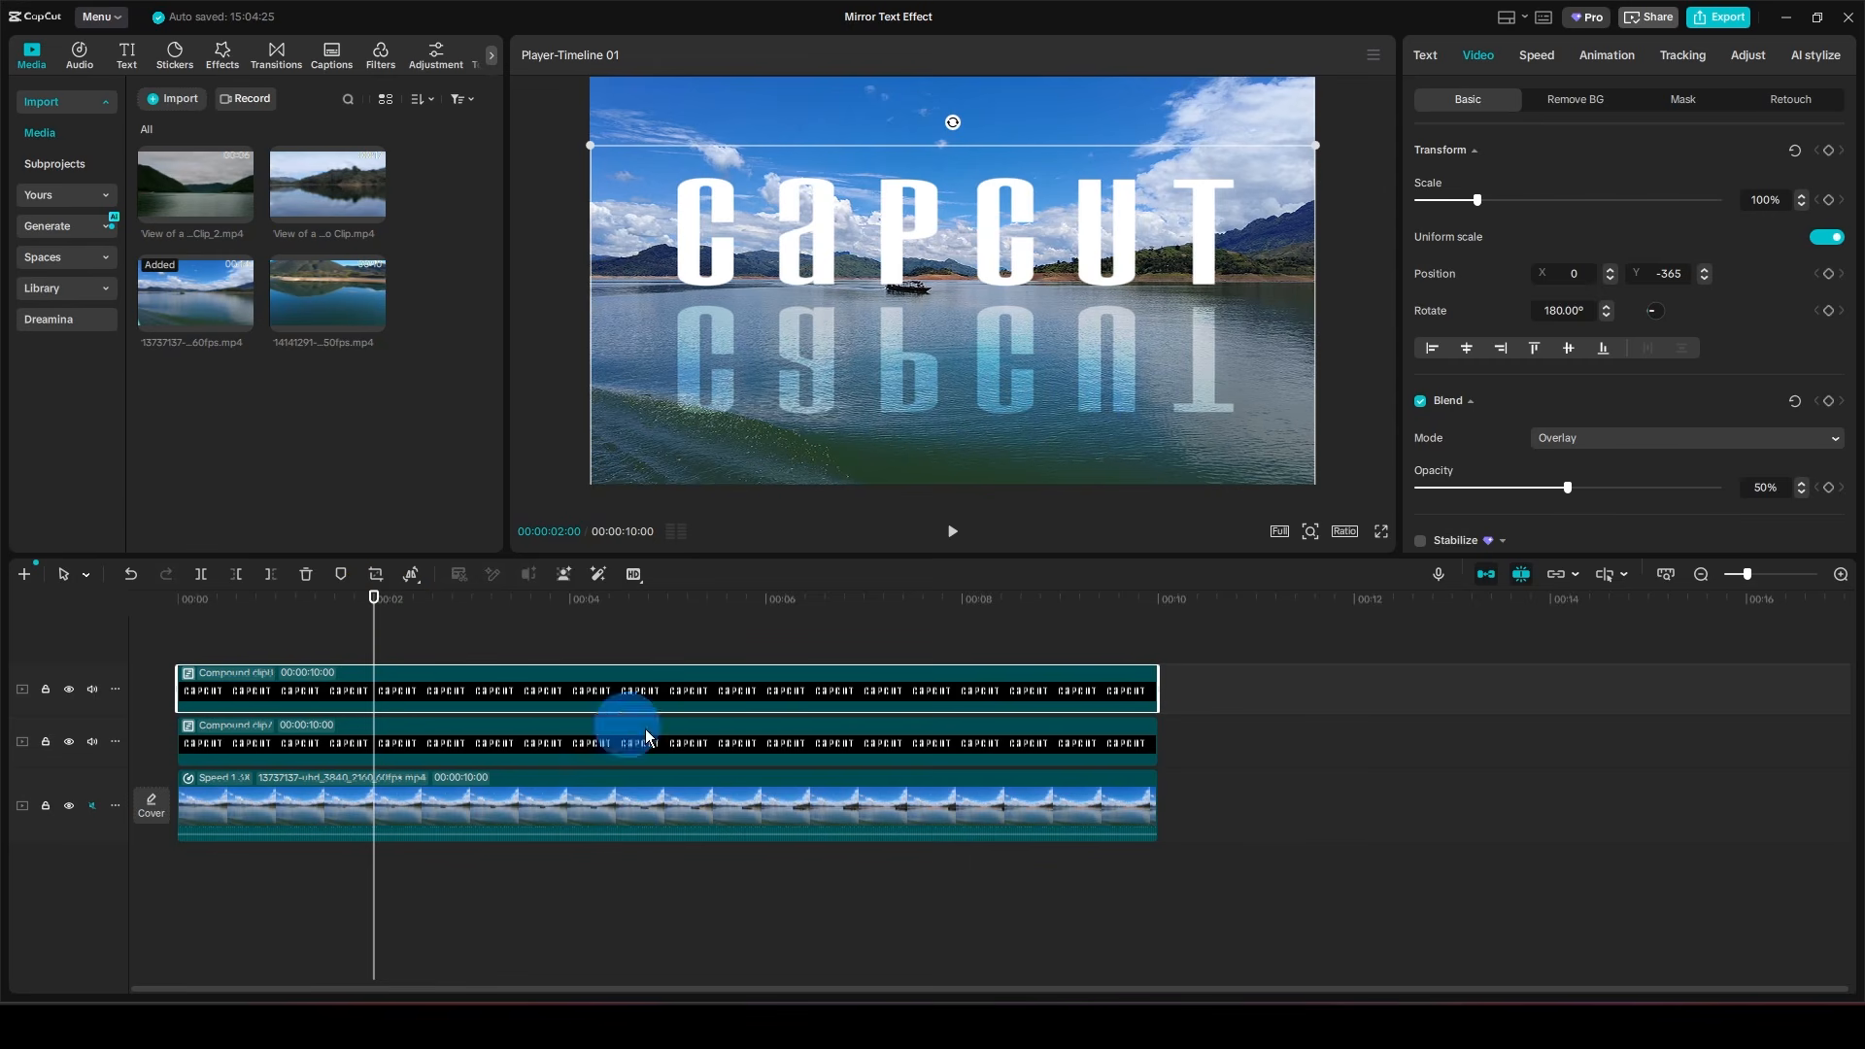
ctrl+click(1121, 744)
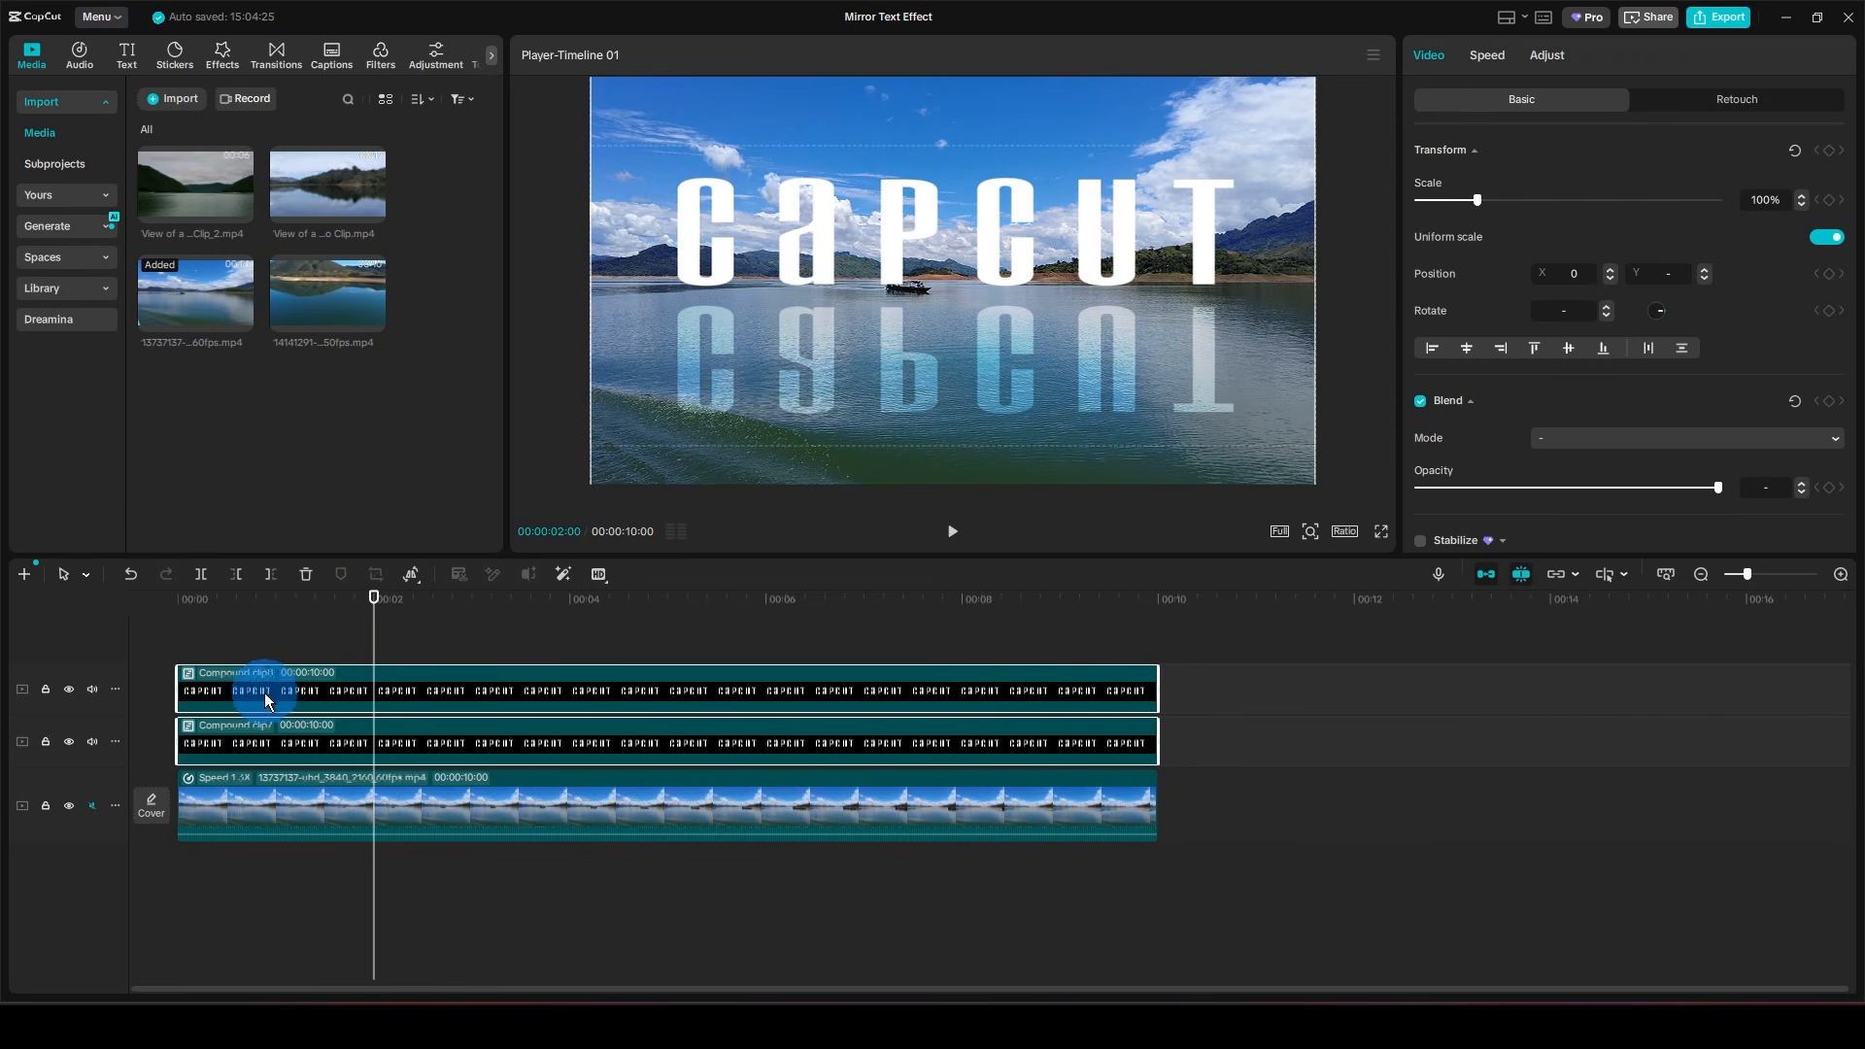
click(236, 575)
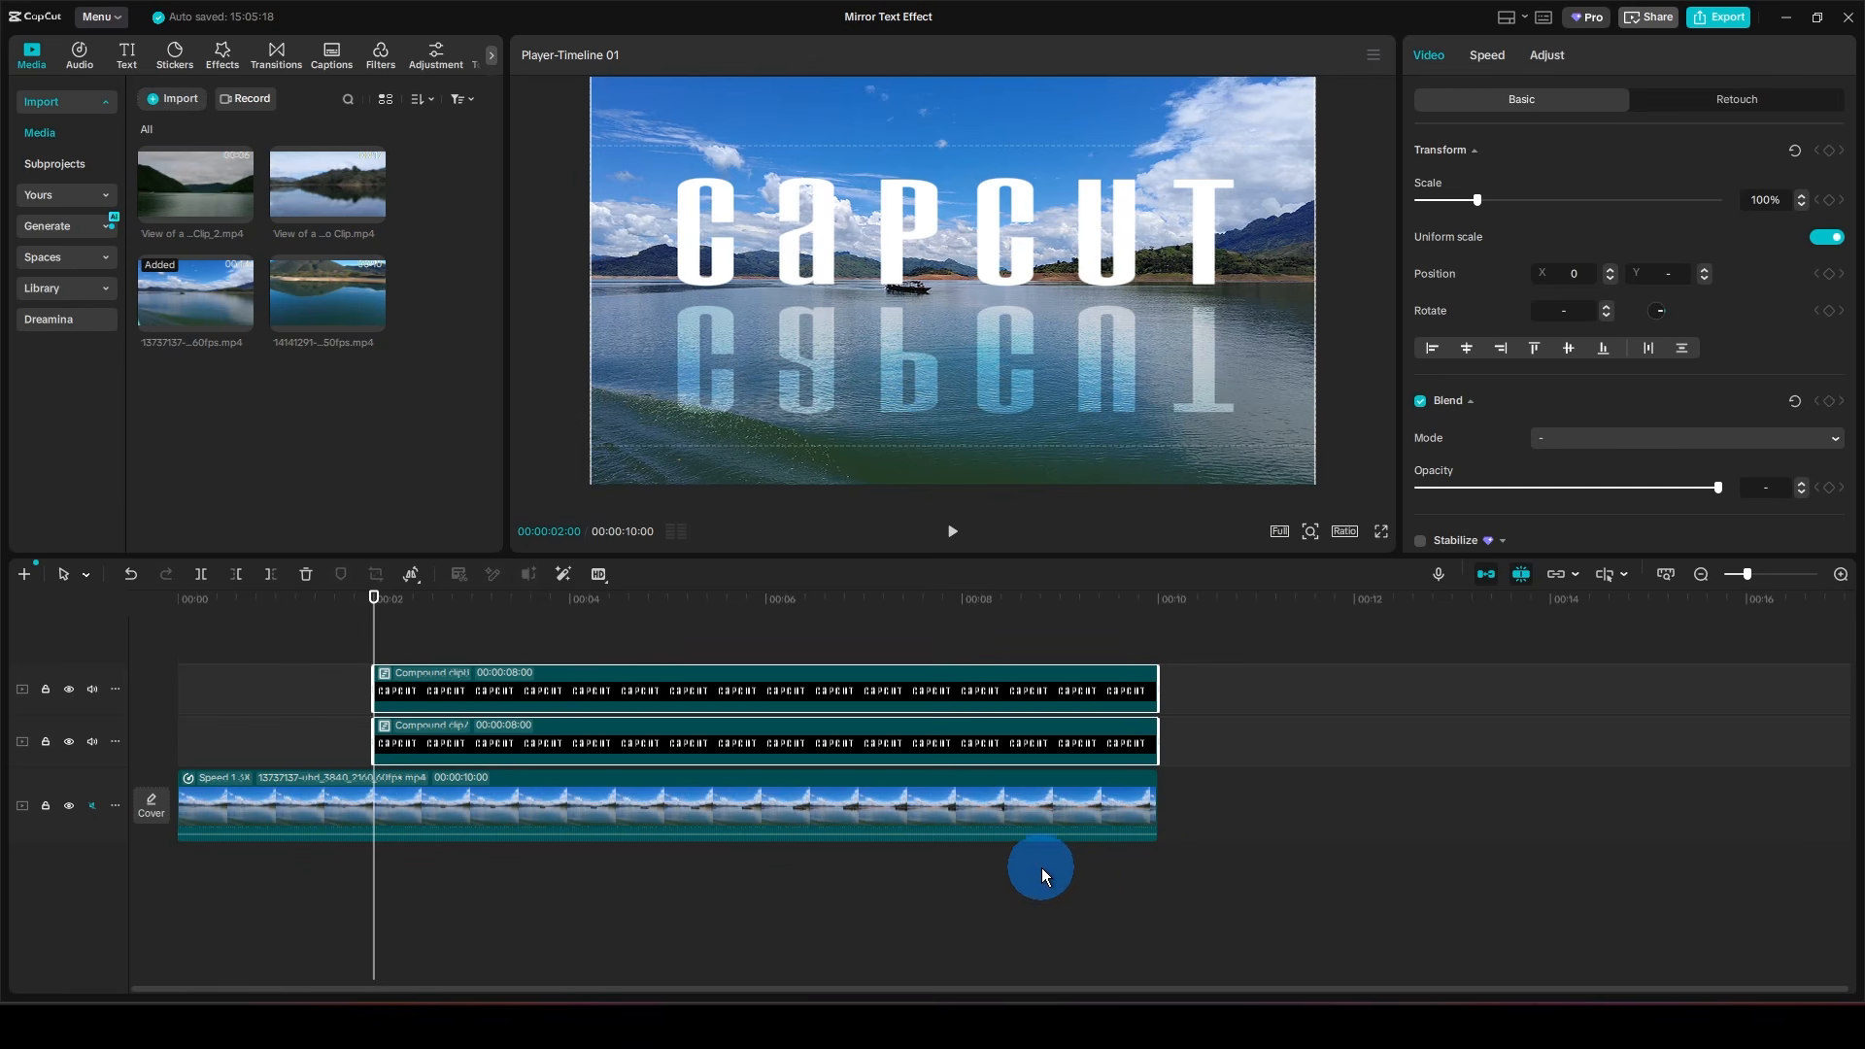
click(1171, 901)
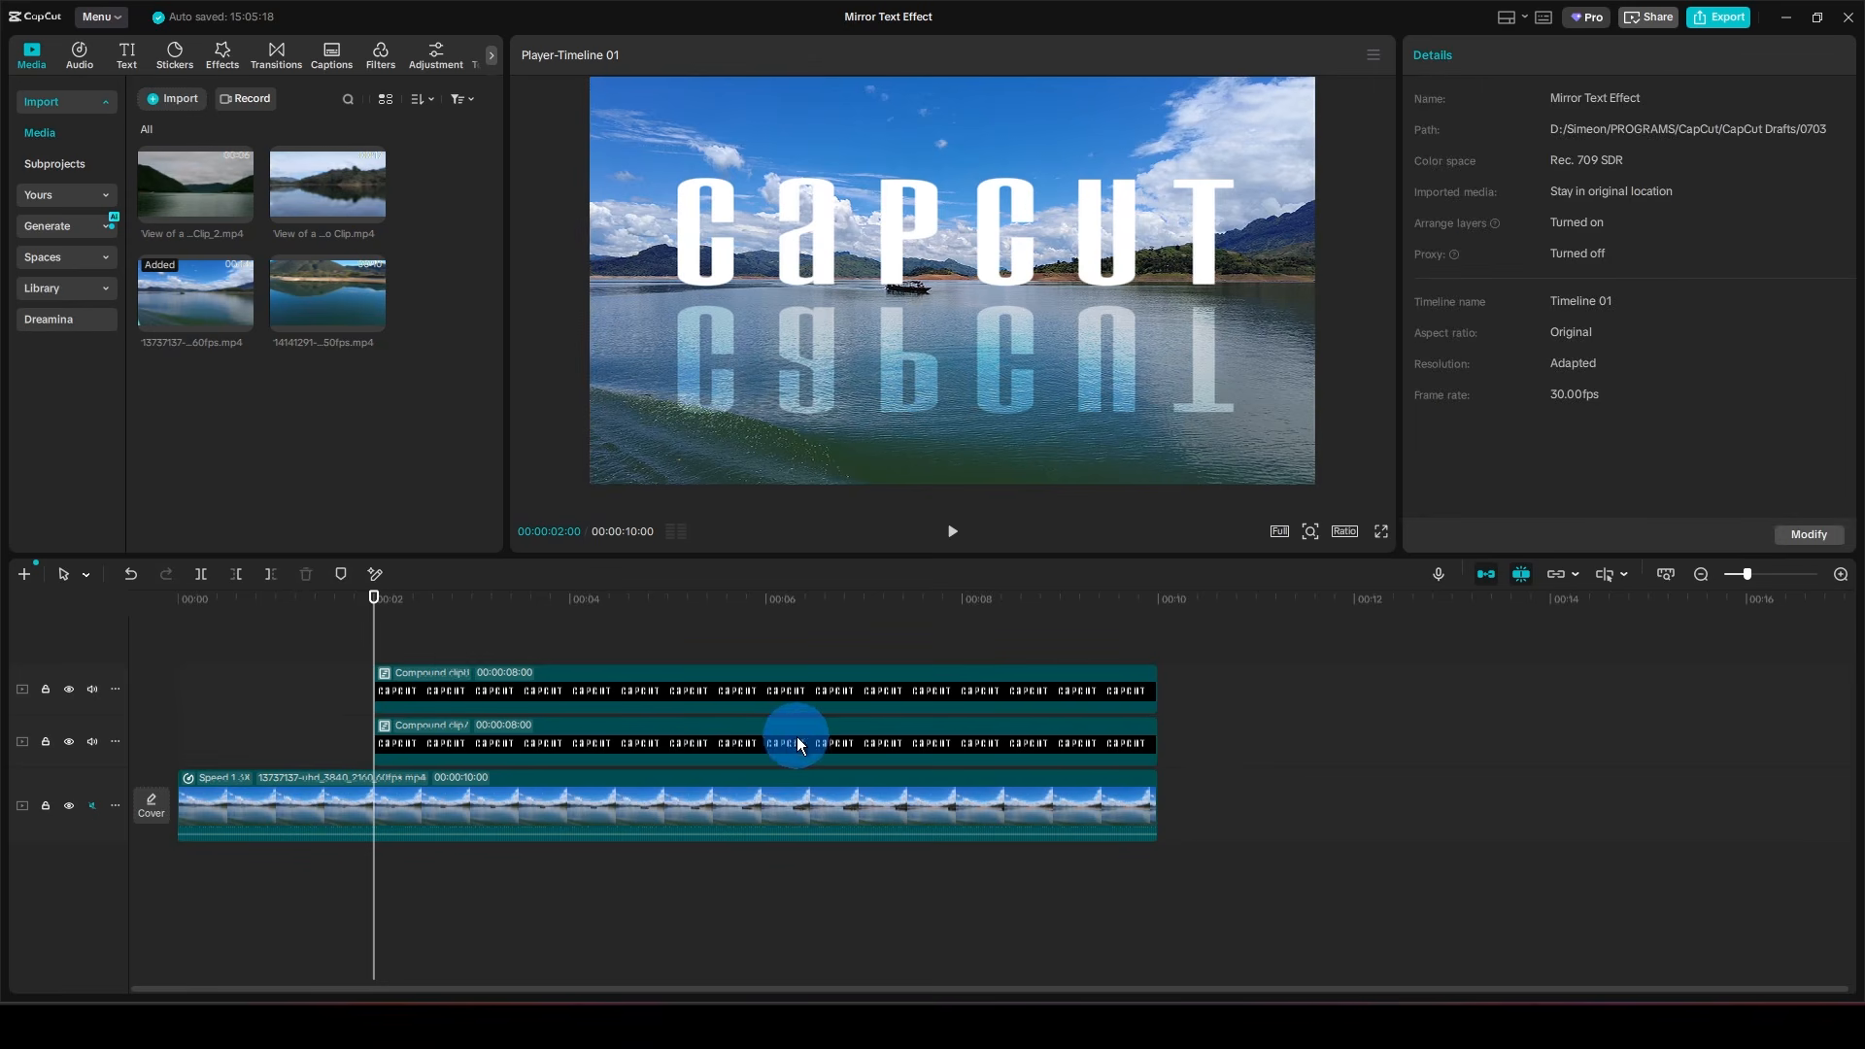
- Add a Split mask to the upright CAPCUT text clip at the 2-second mark and rotate the mask to -180°
click(652, 735)
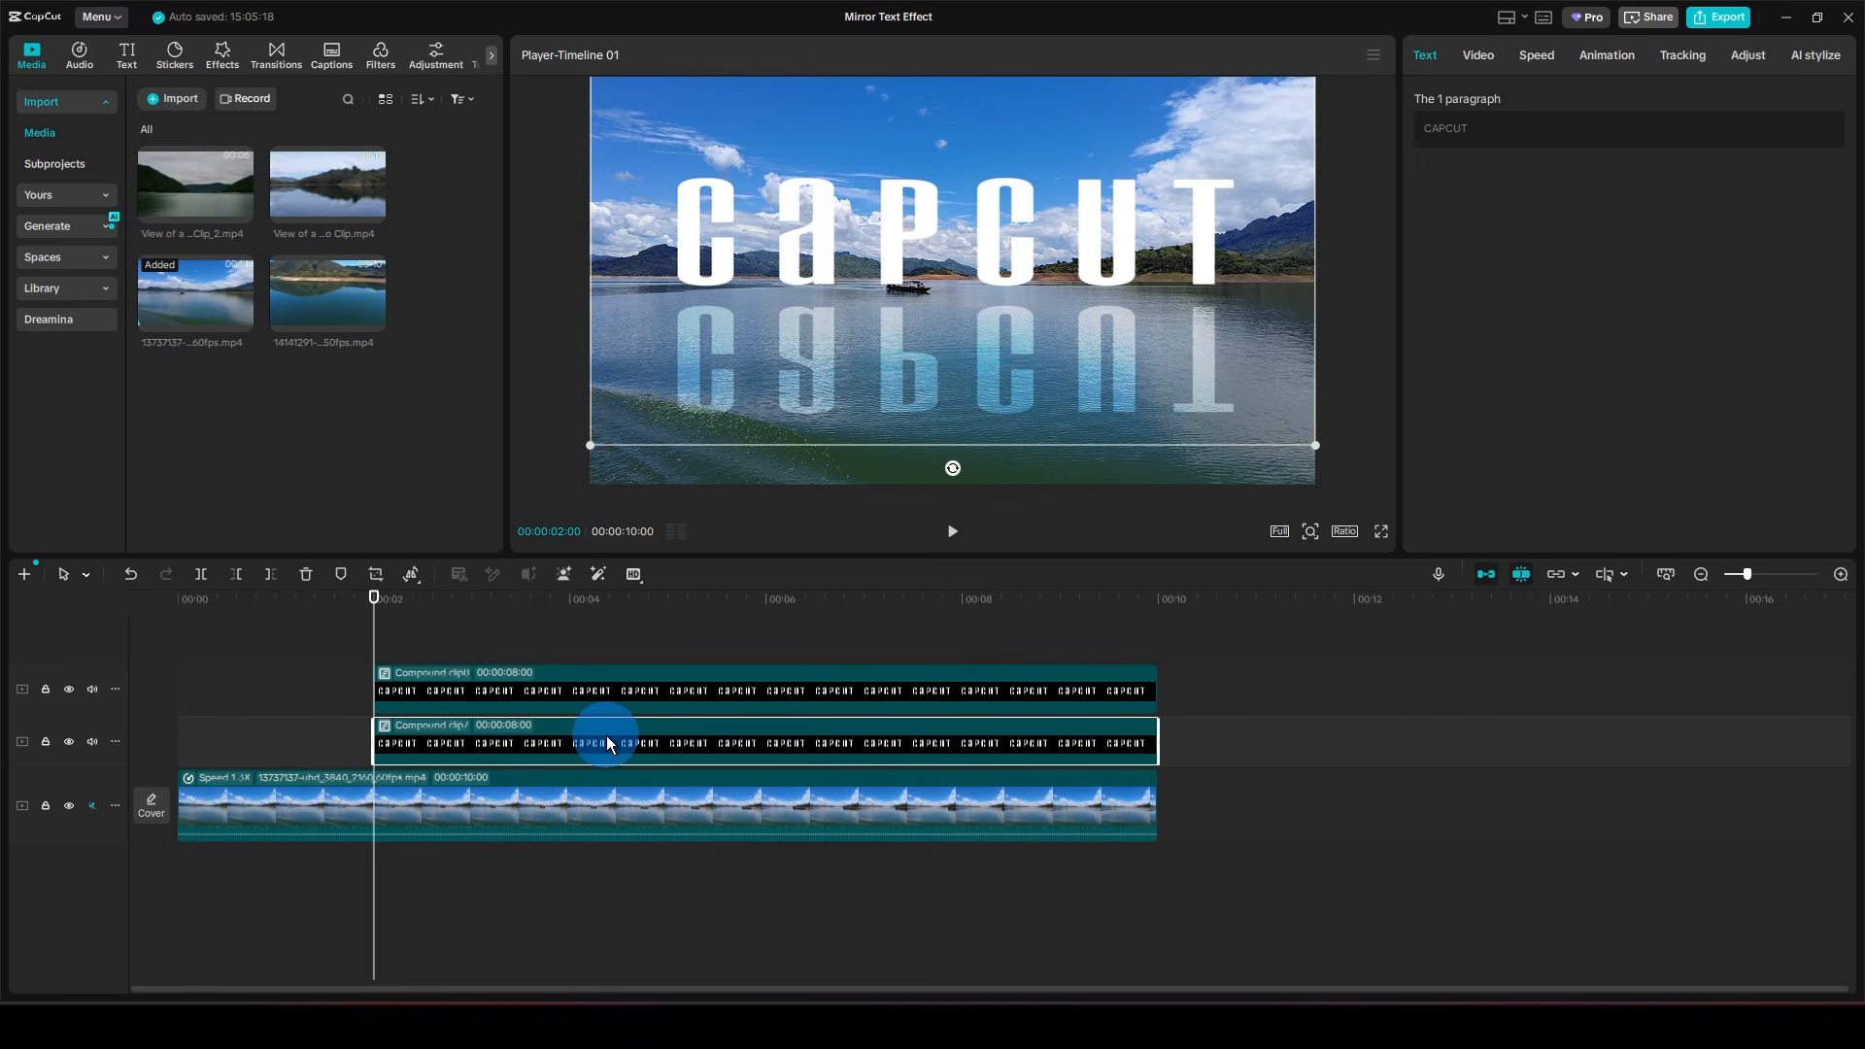
click(1479, 59)
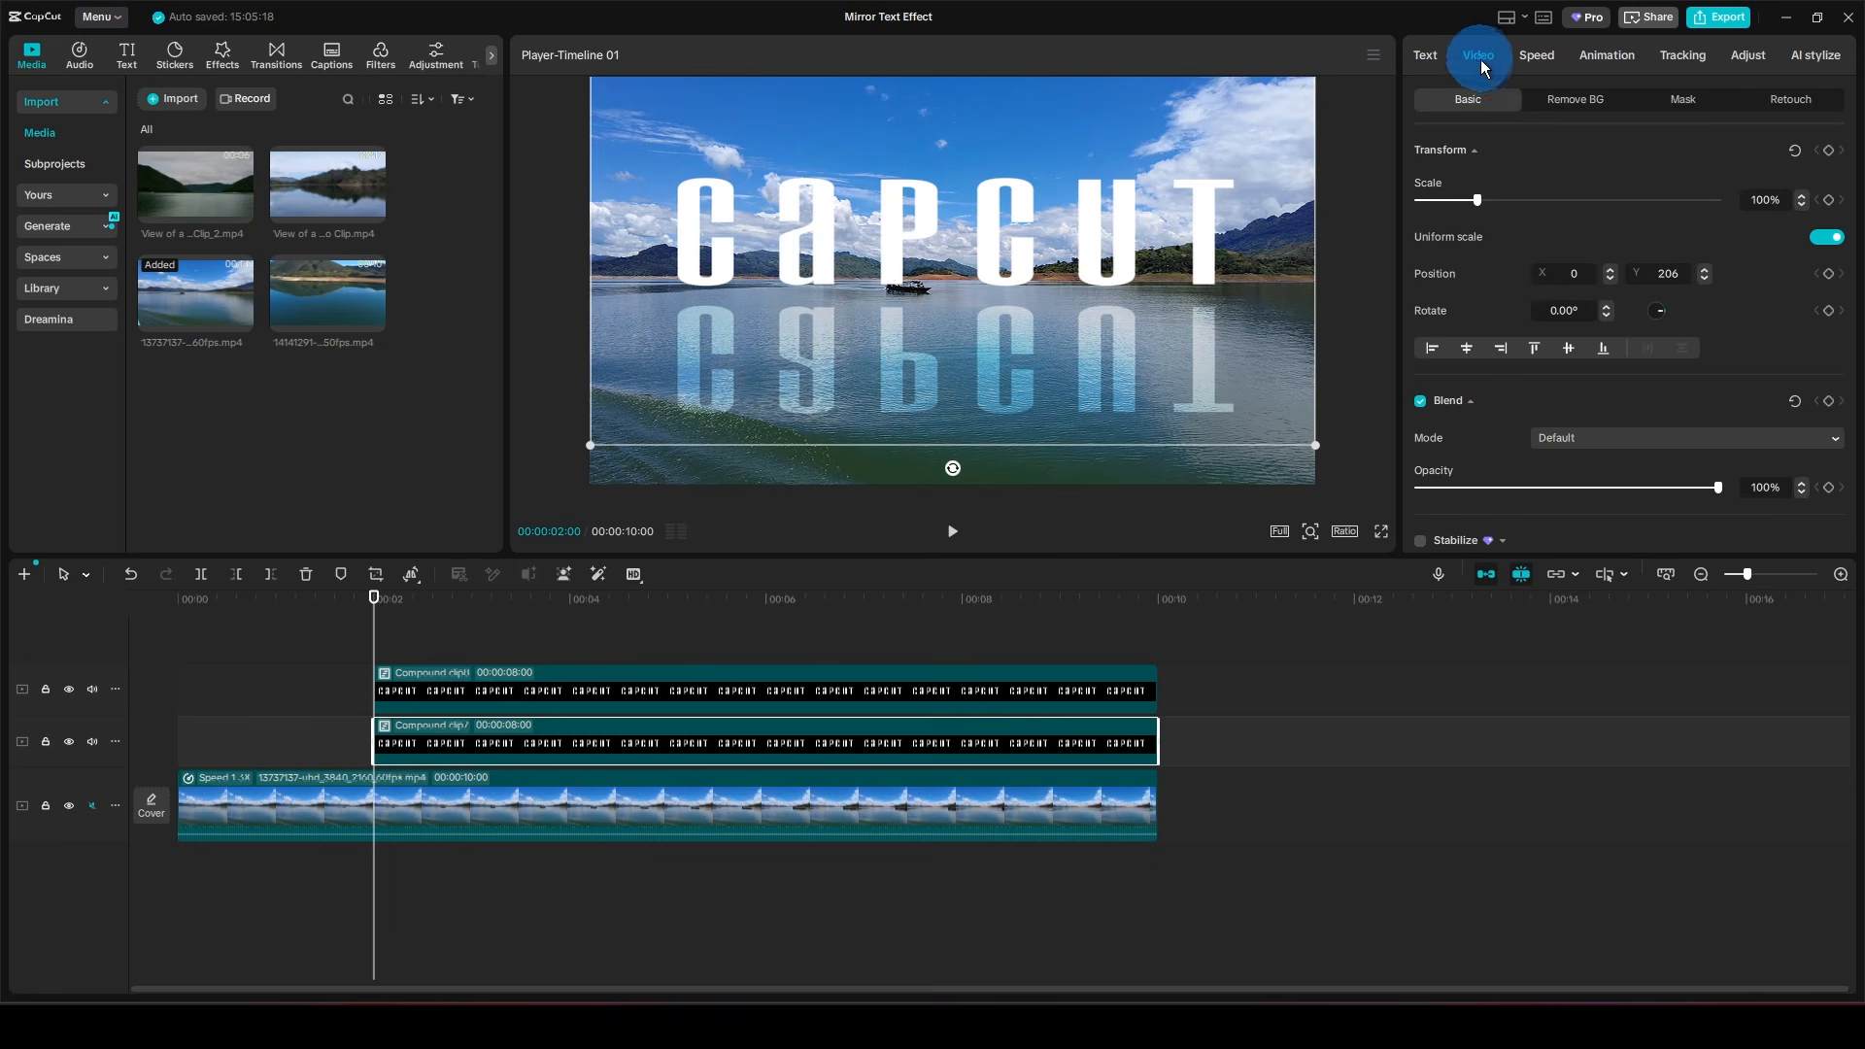
click(1686, 99)
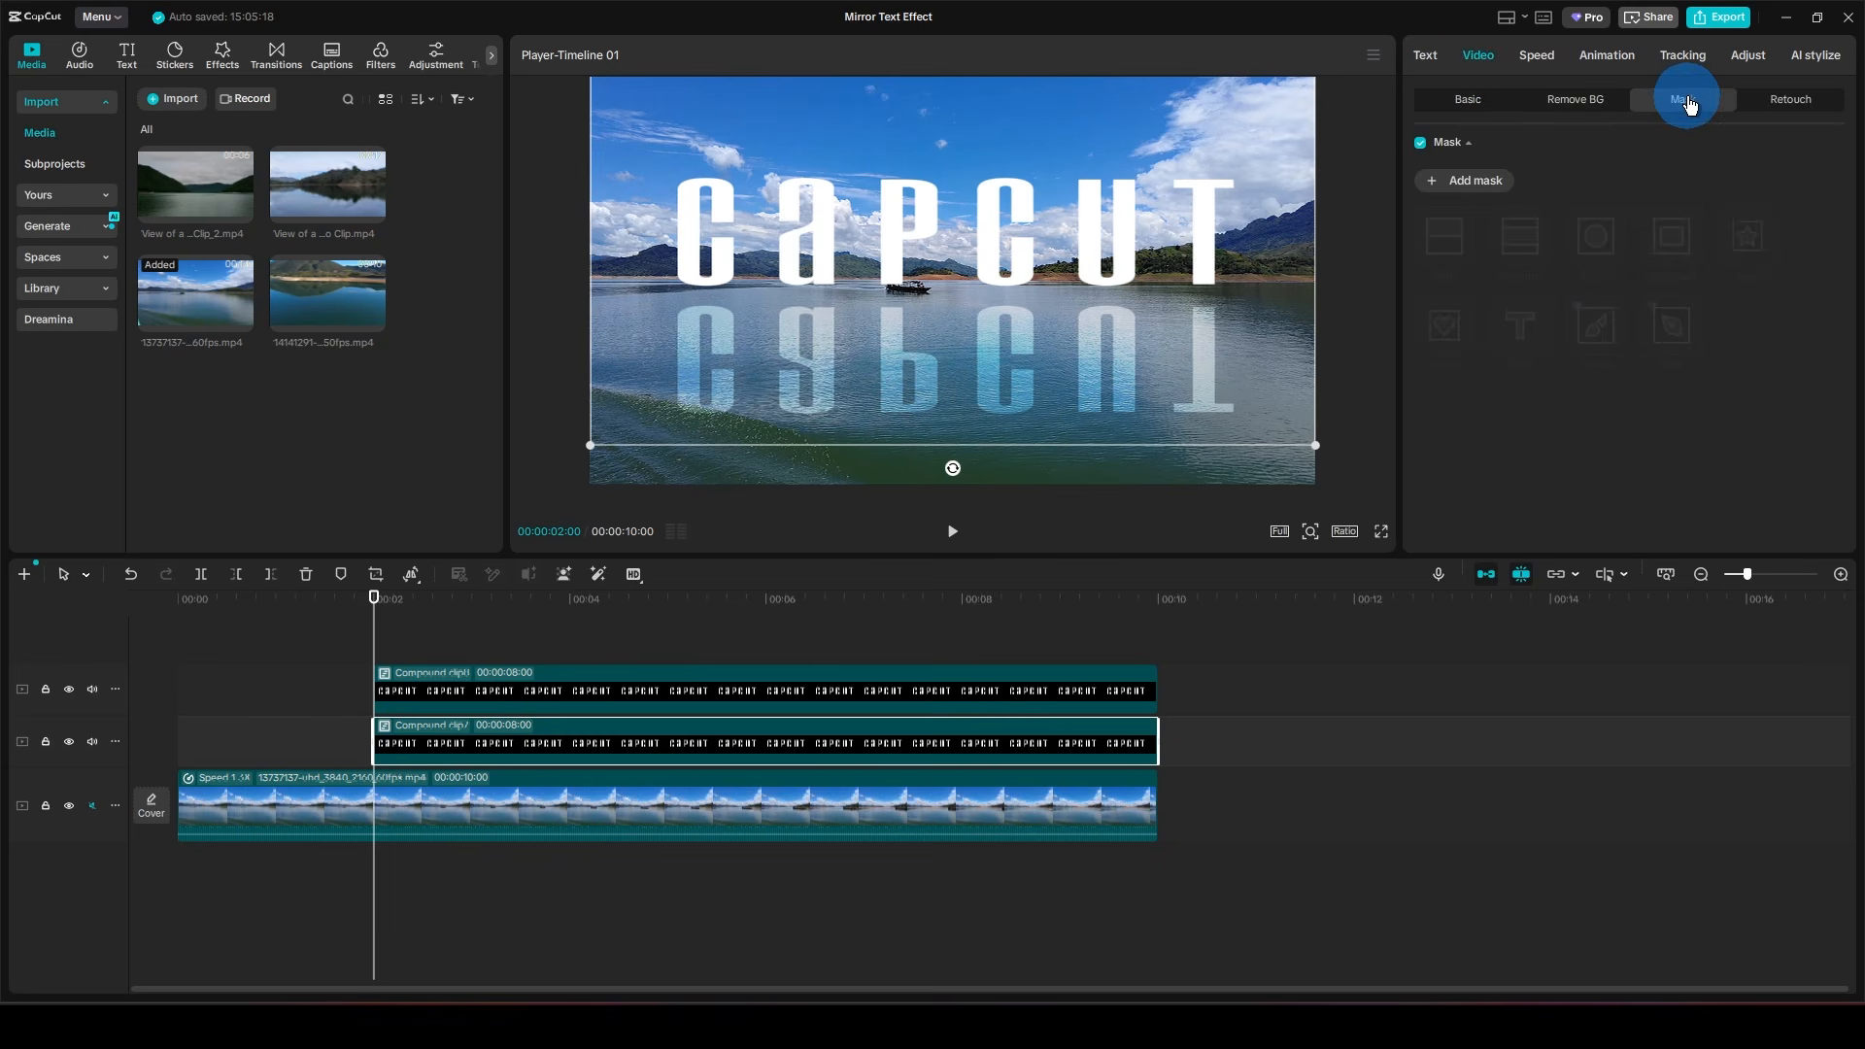
click(1473, 186)
click(1447, 245)
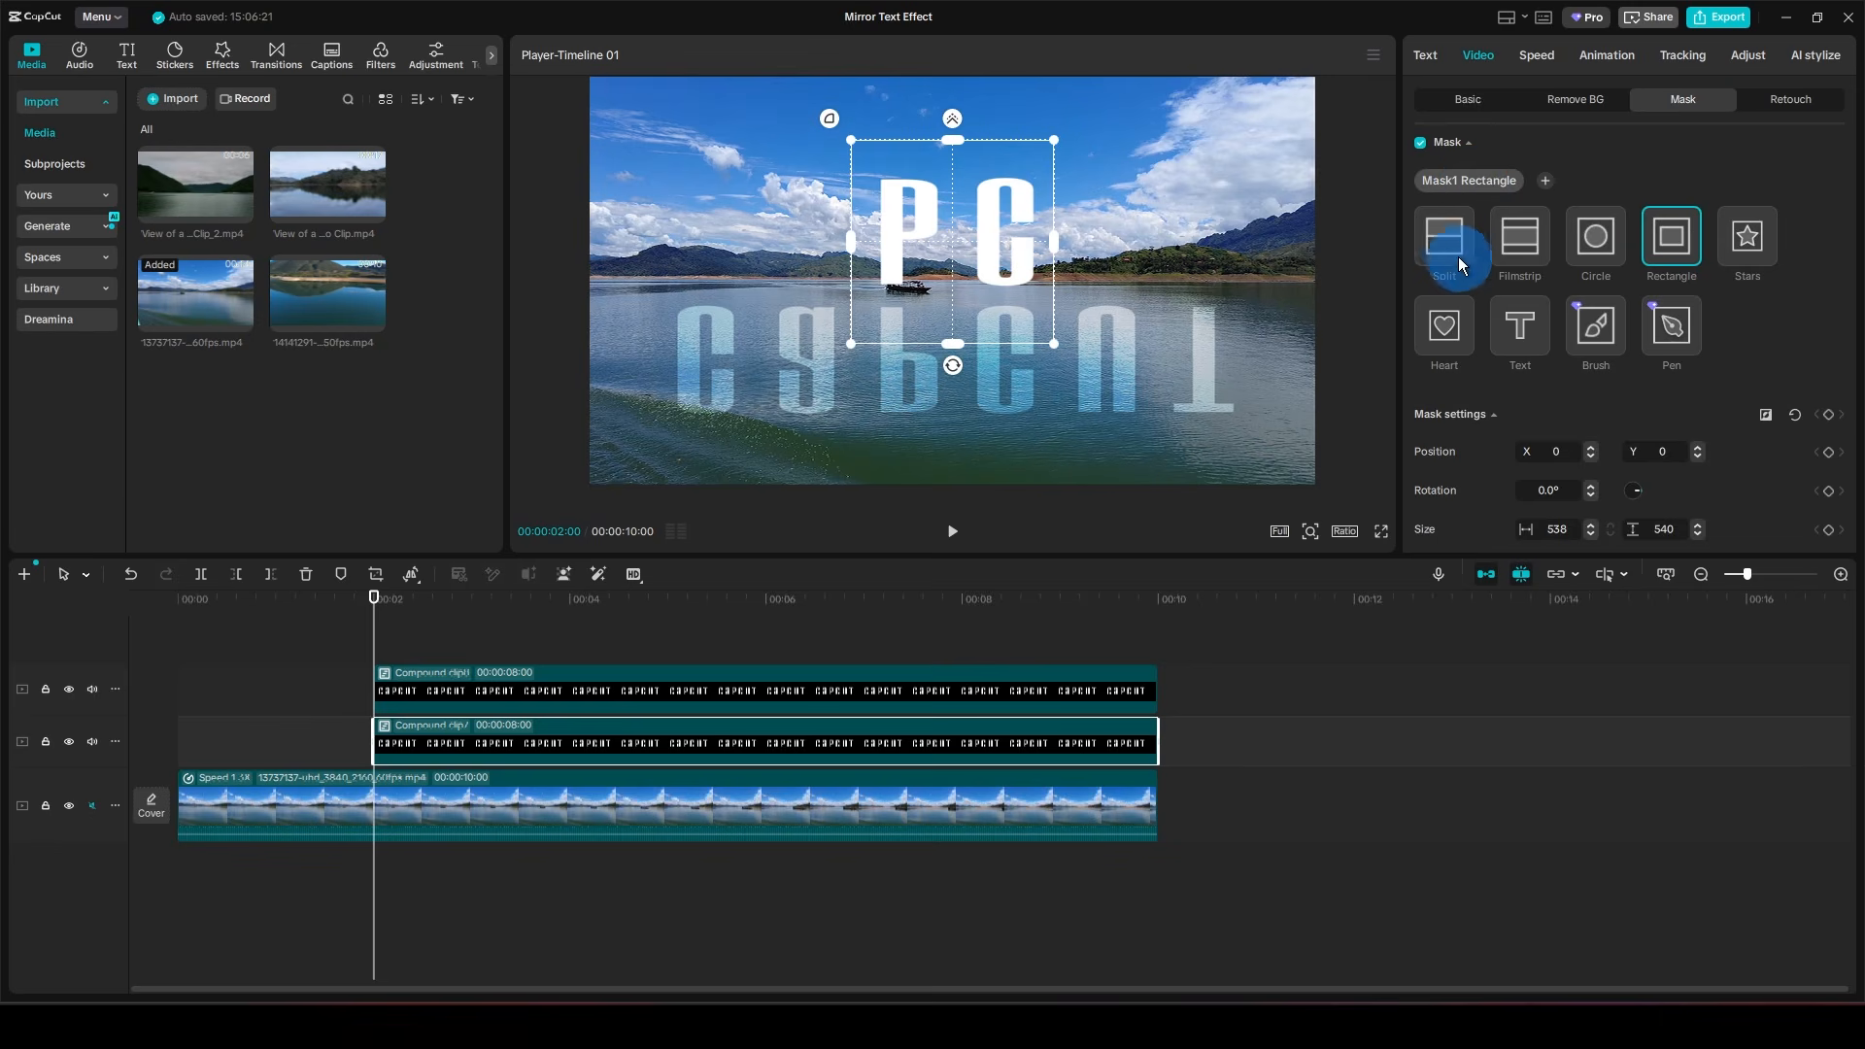
drag(958, 264, 898, 163)
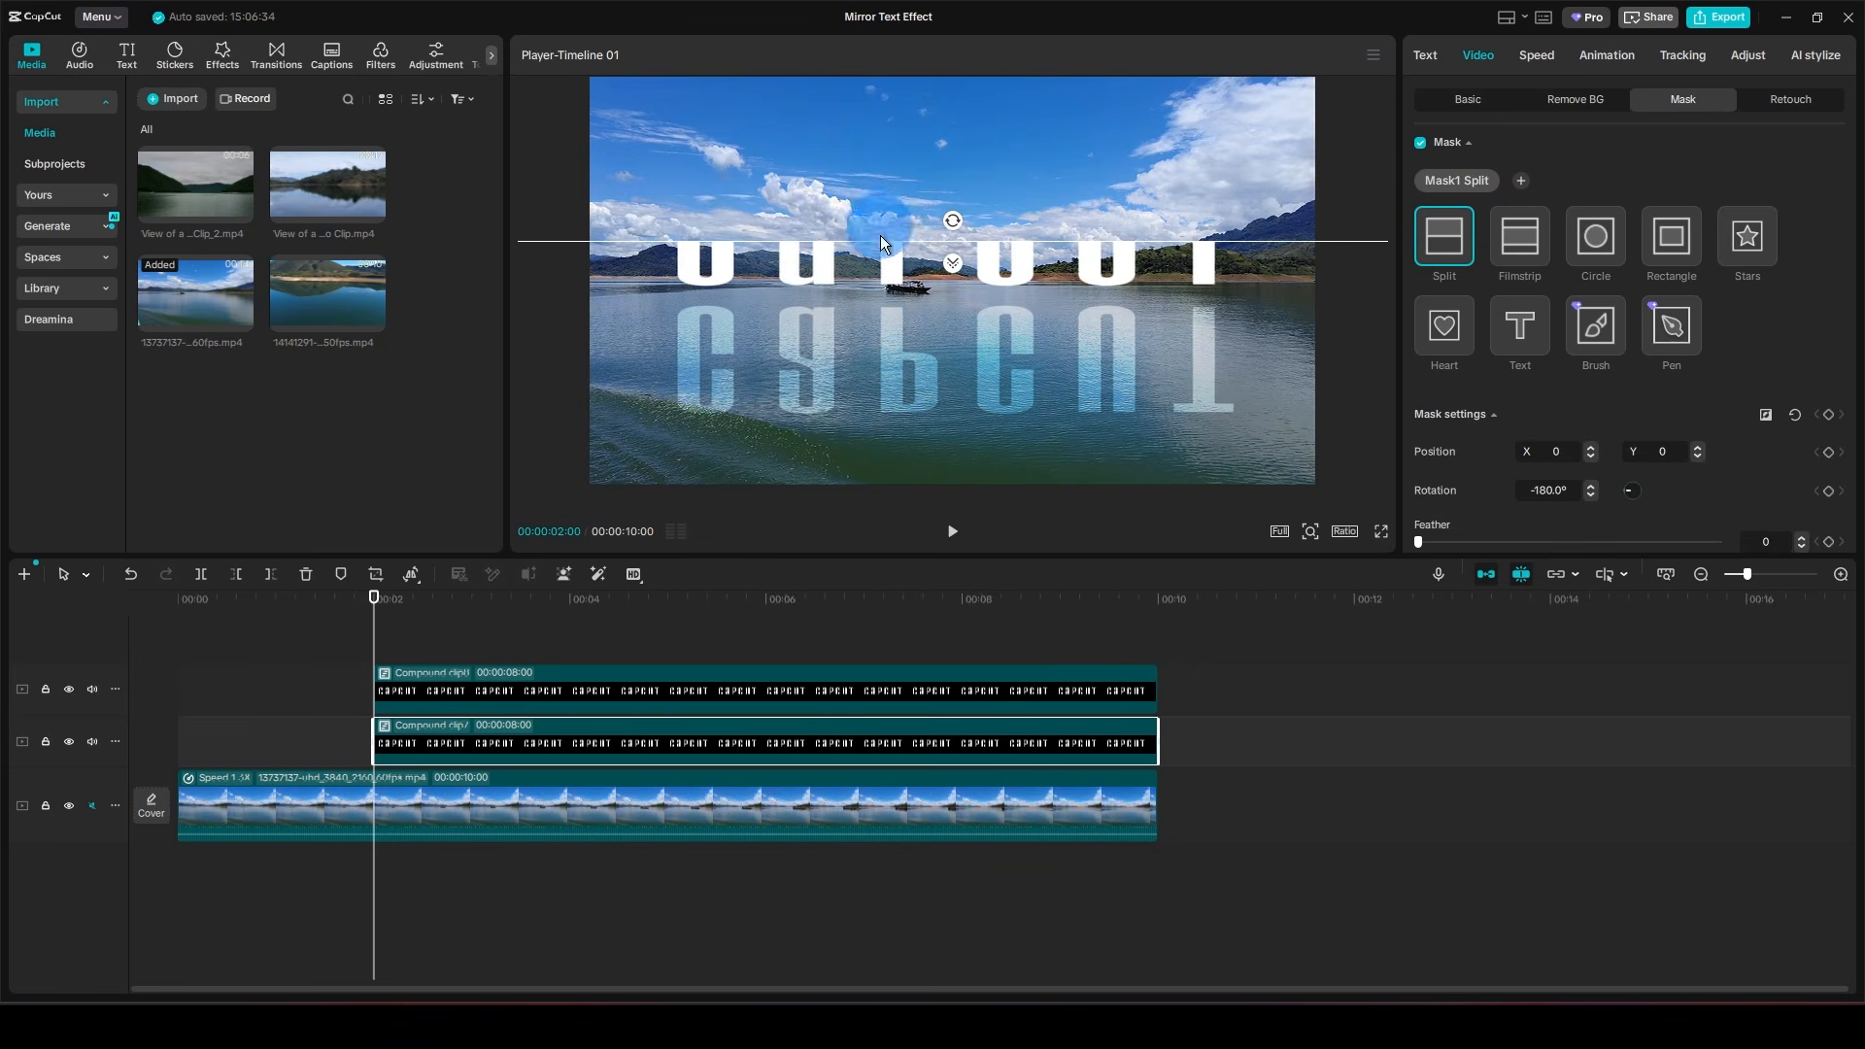
- Set the upright text's mask feather to 20, lower its line below the text to about Y -149, and keyframe the mask position
click(1770, 541)
key(Return)
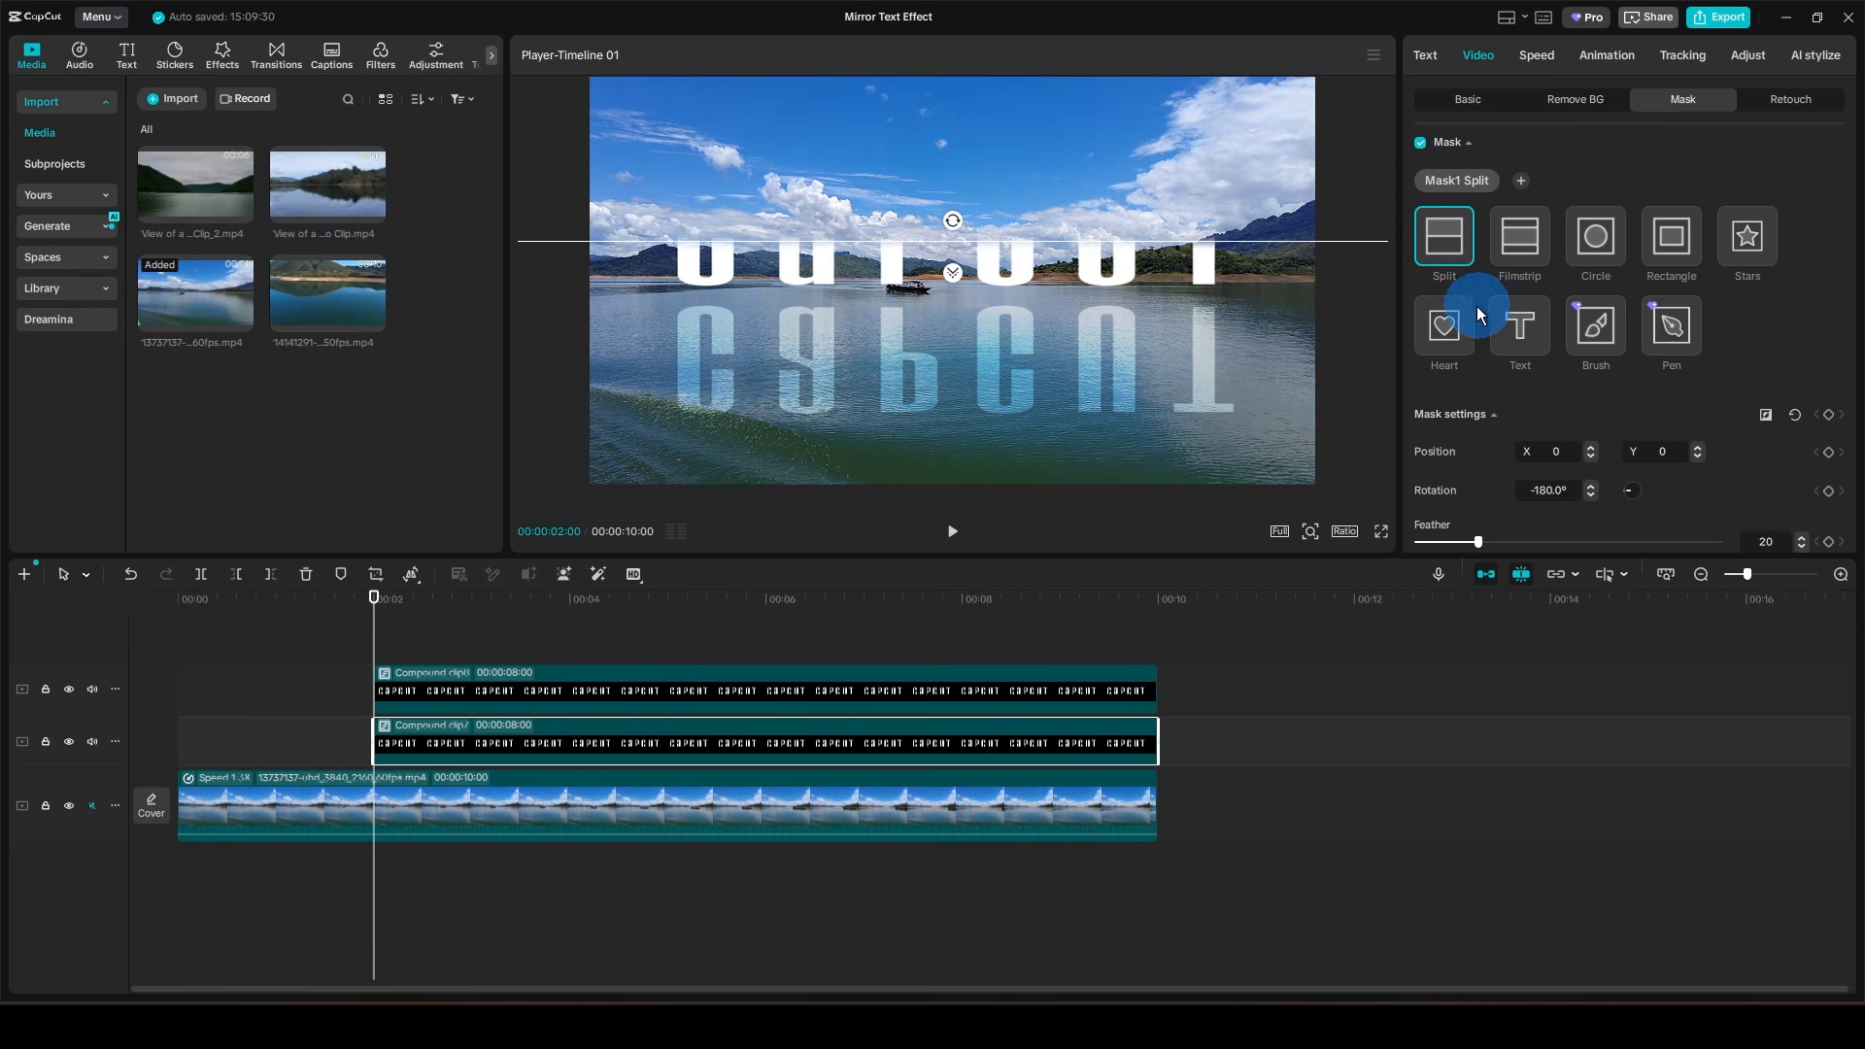
drag(1049, 242, 1049, 294)
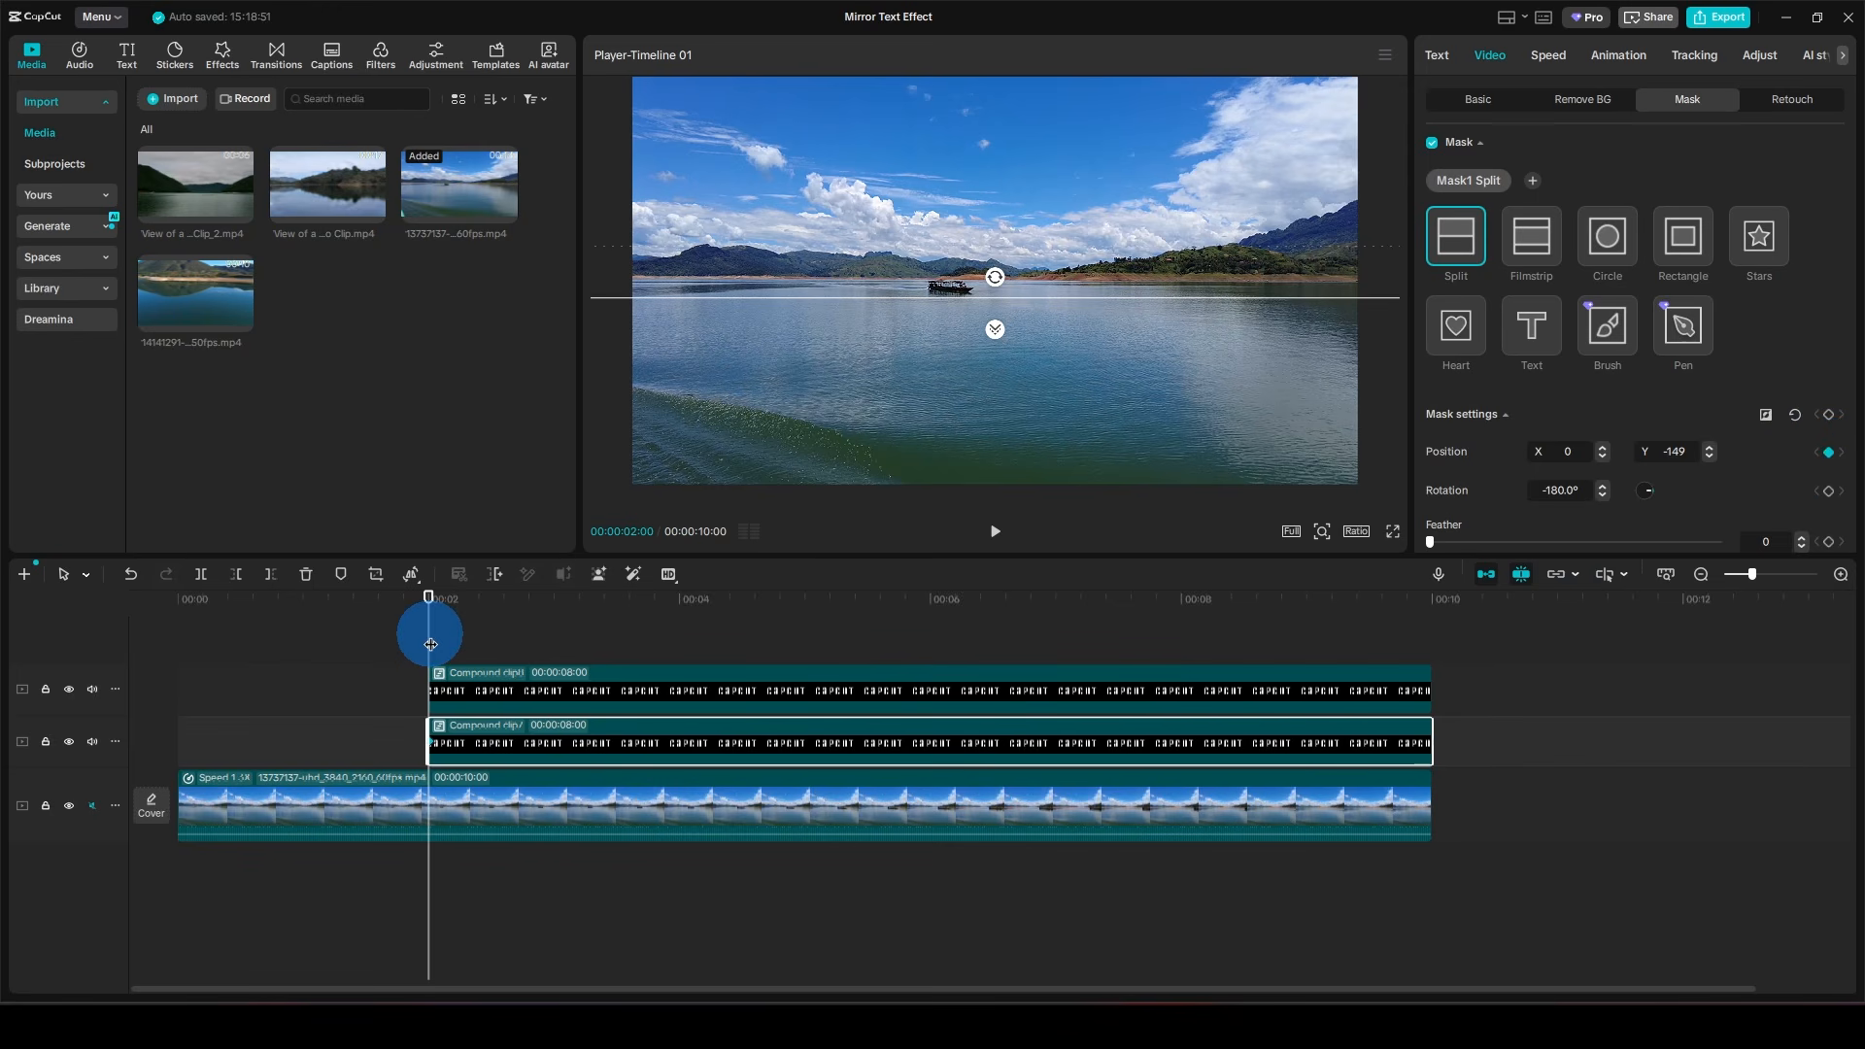
- At the 5-second mark, raise the upright text's mask line above the letters and set its Y position to 200
drag(431, 643, 806, 659)
click(1092, 356)
drag(1051, 297, 1053, 155)
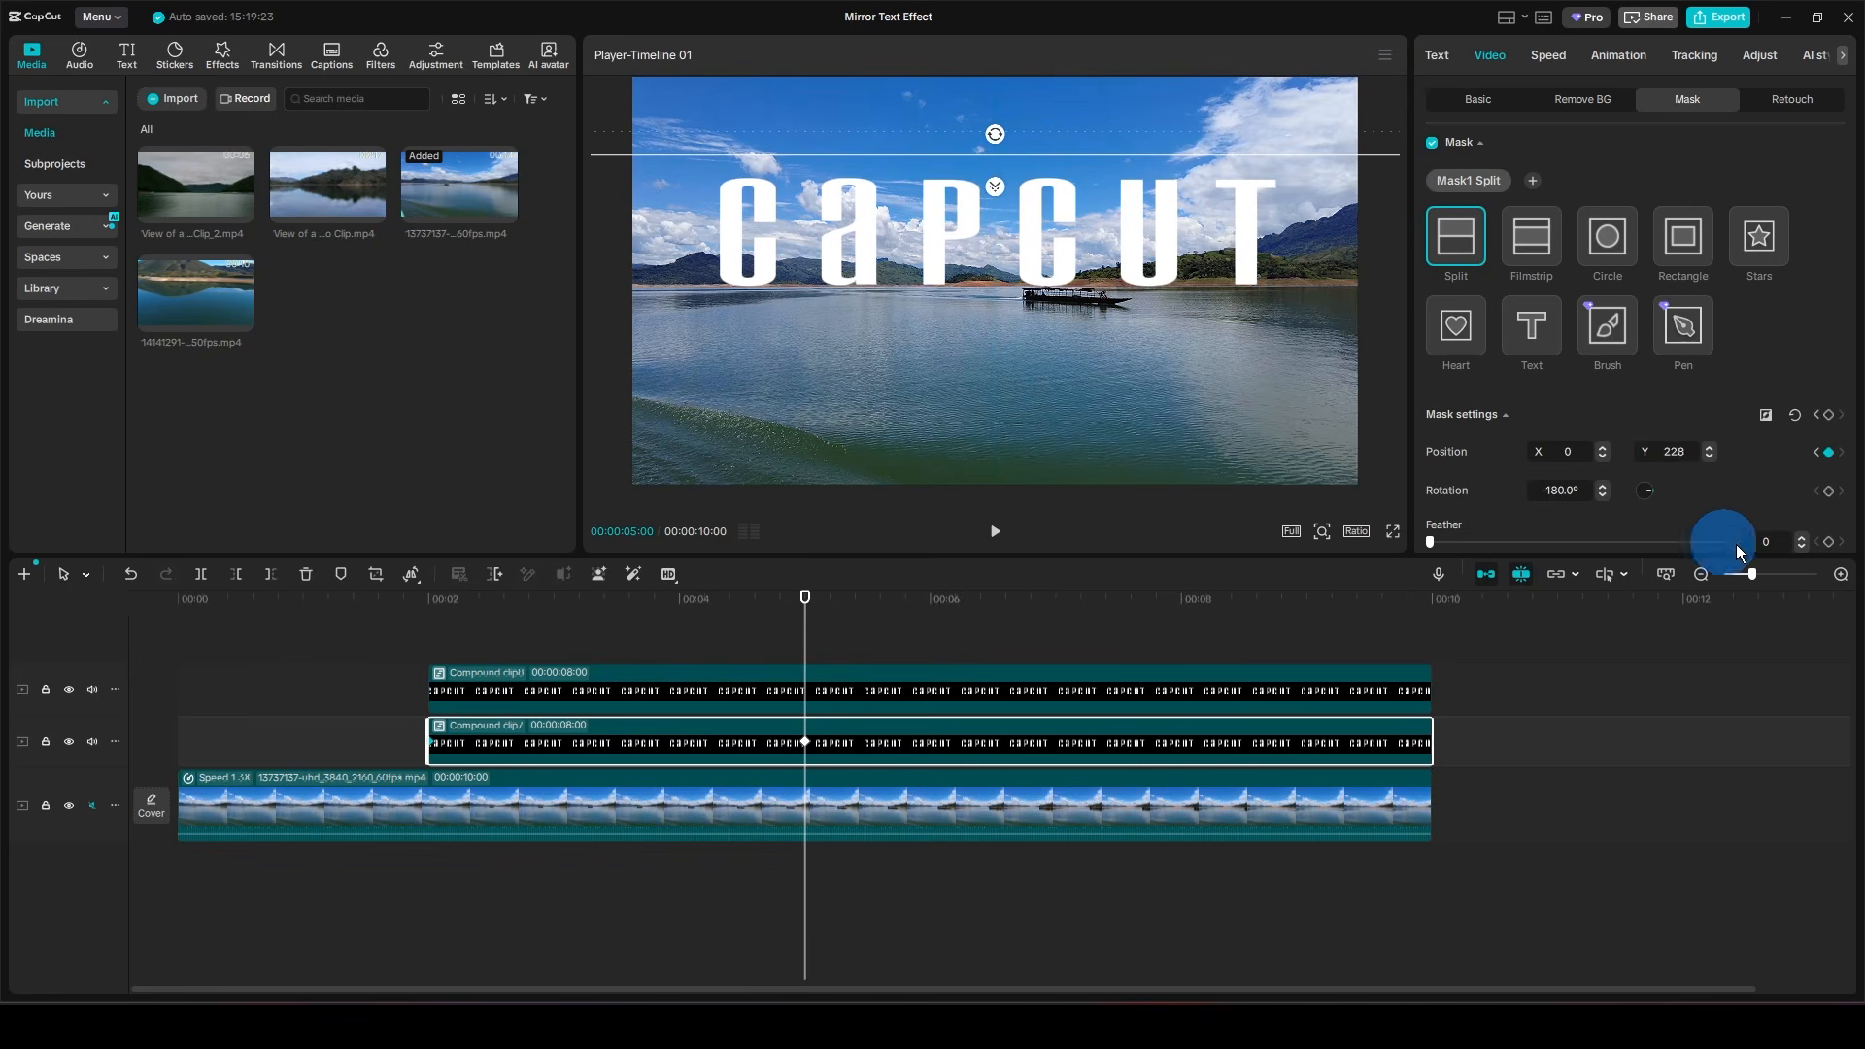
text(200)
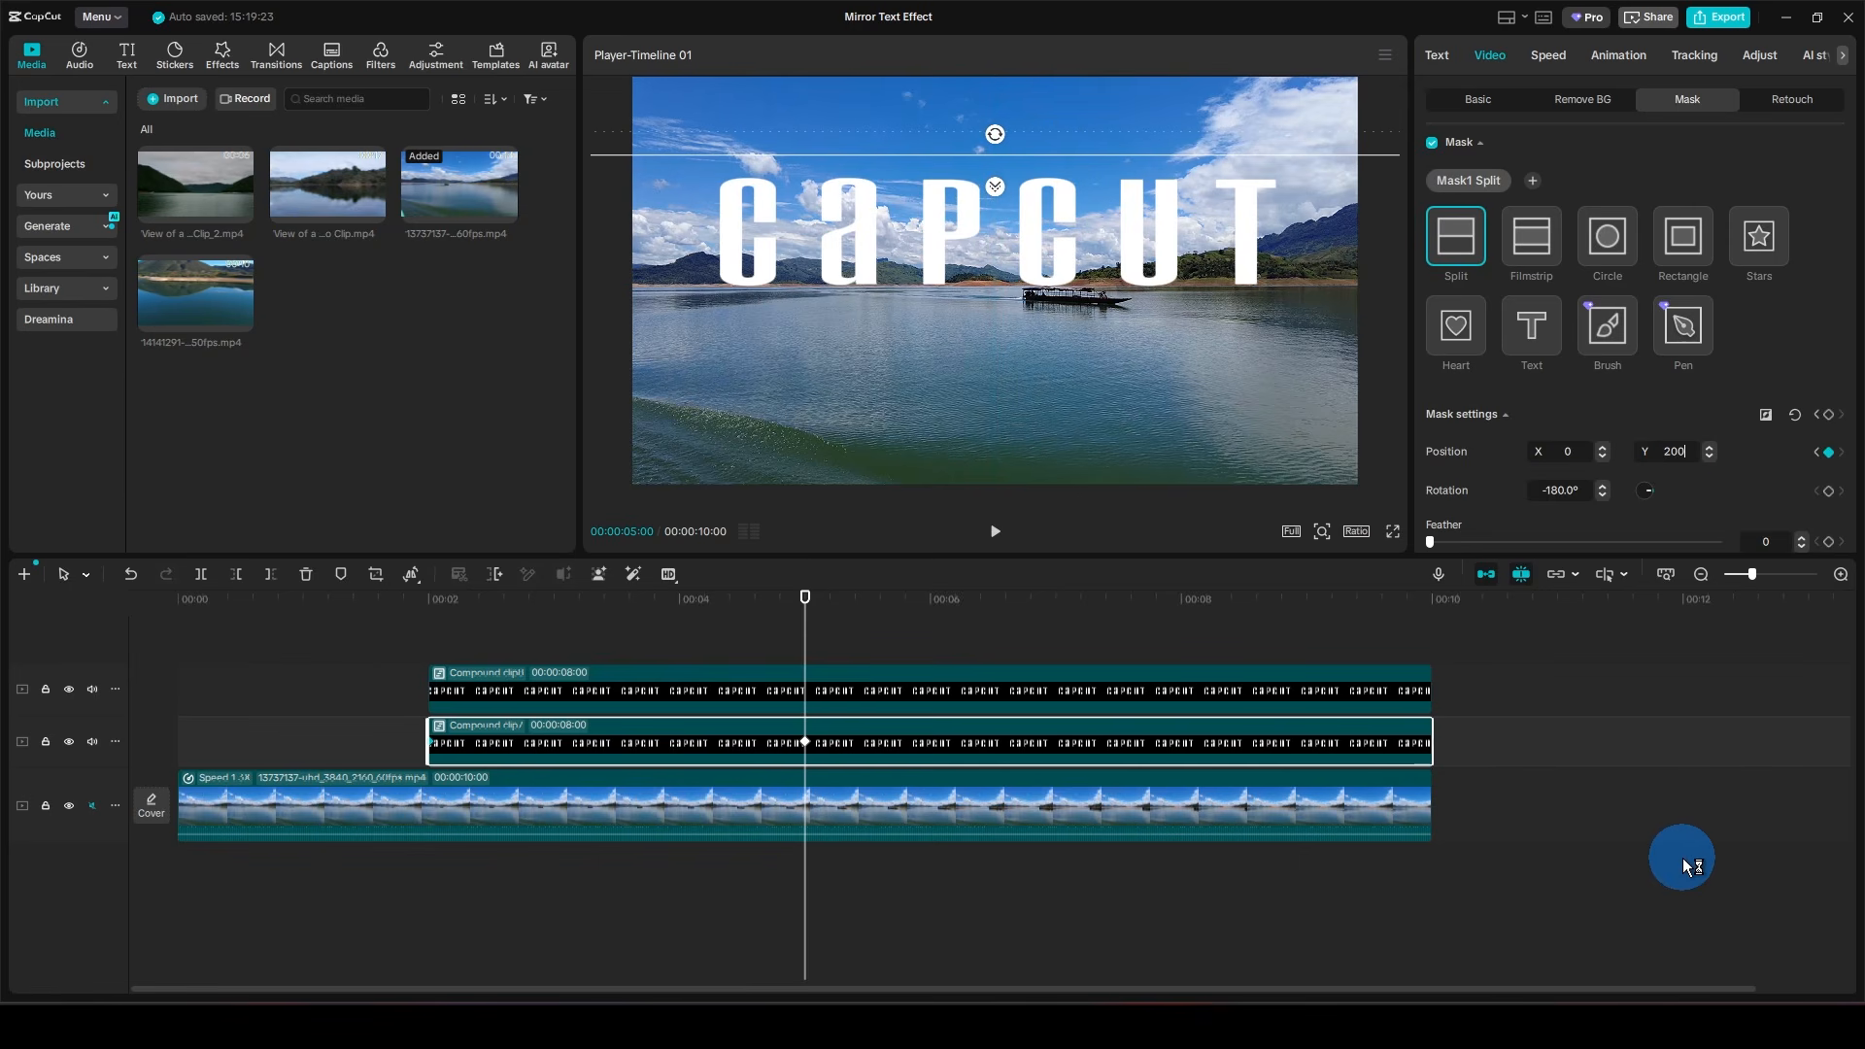
click(1683, 859)
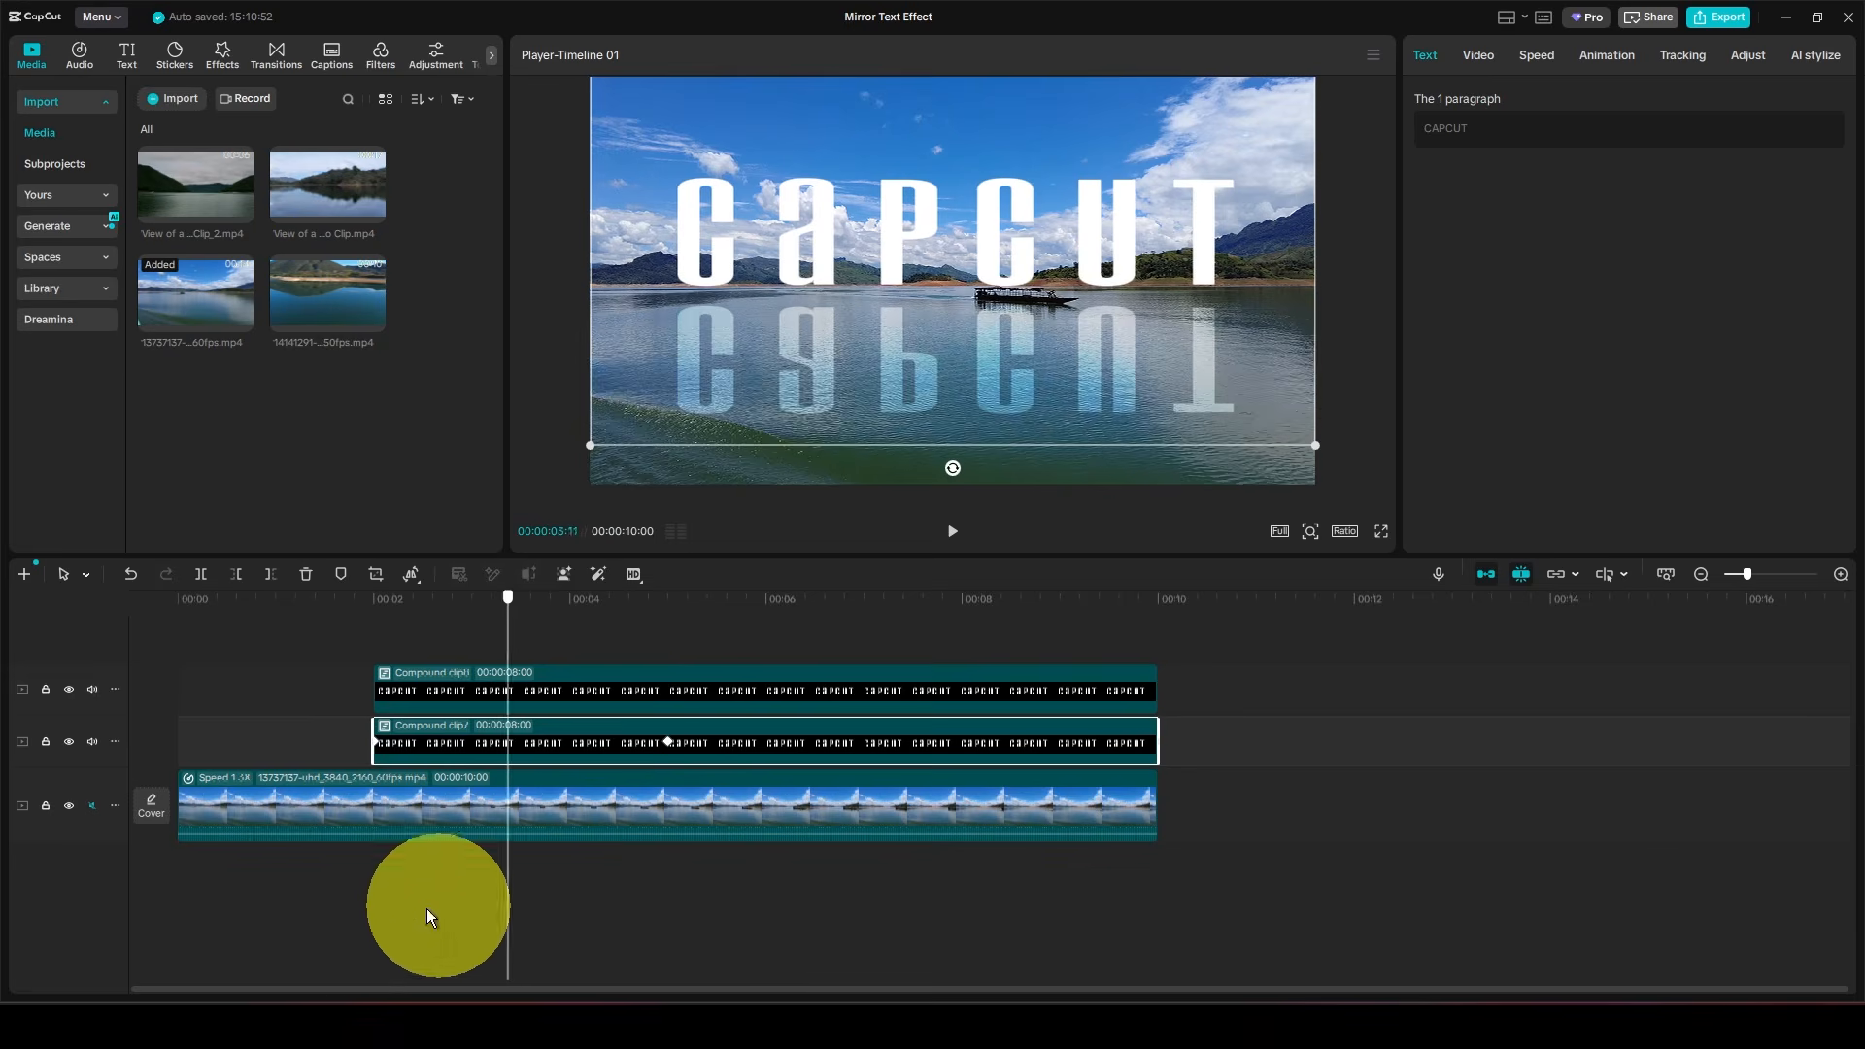
- Play the timeline from the start to check the upright text's mask reveal
drag(430, 918, 171, 741)
click(951, 530)
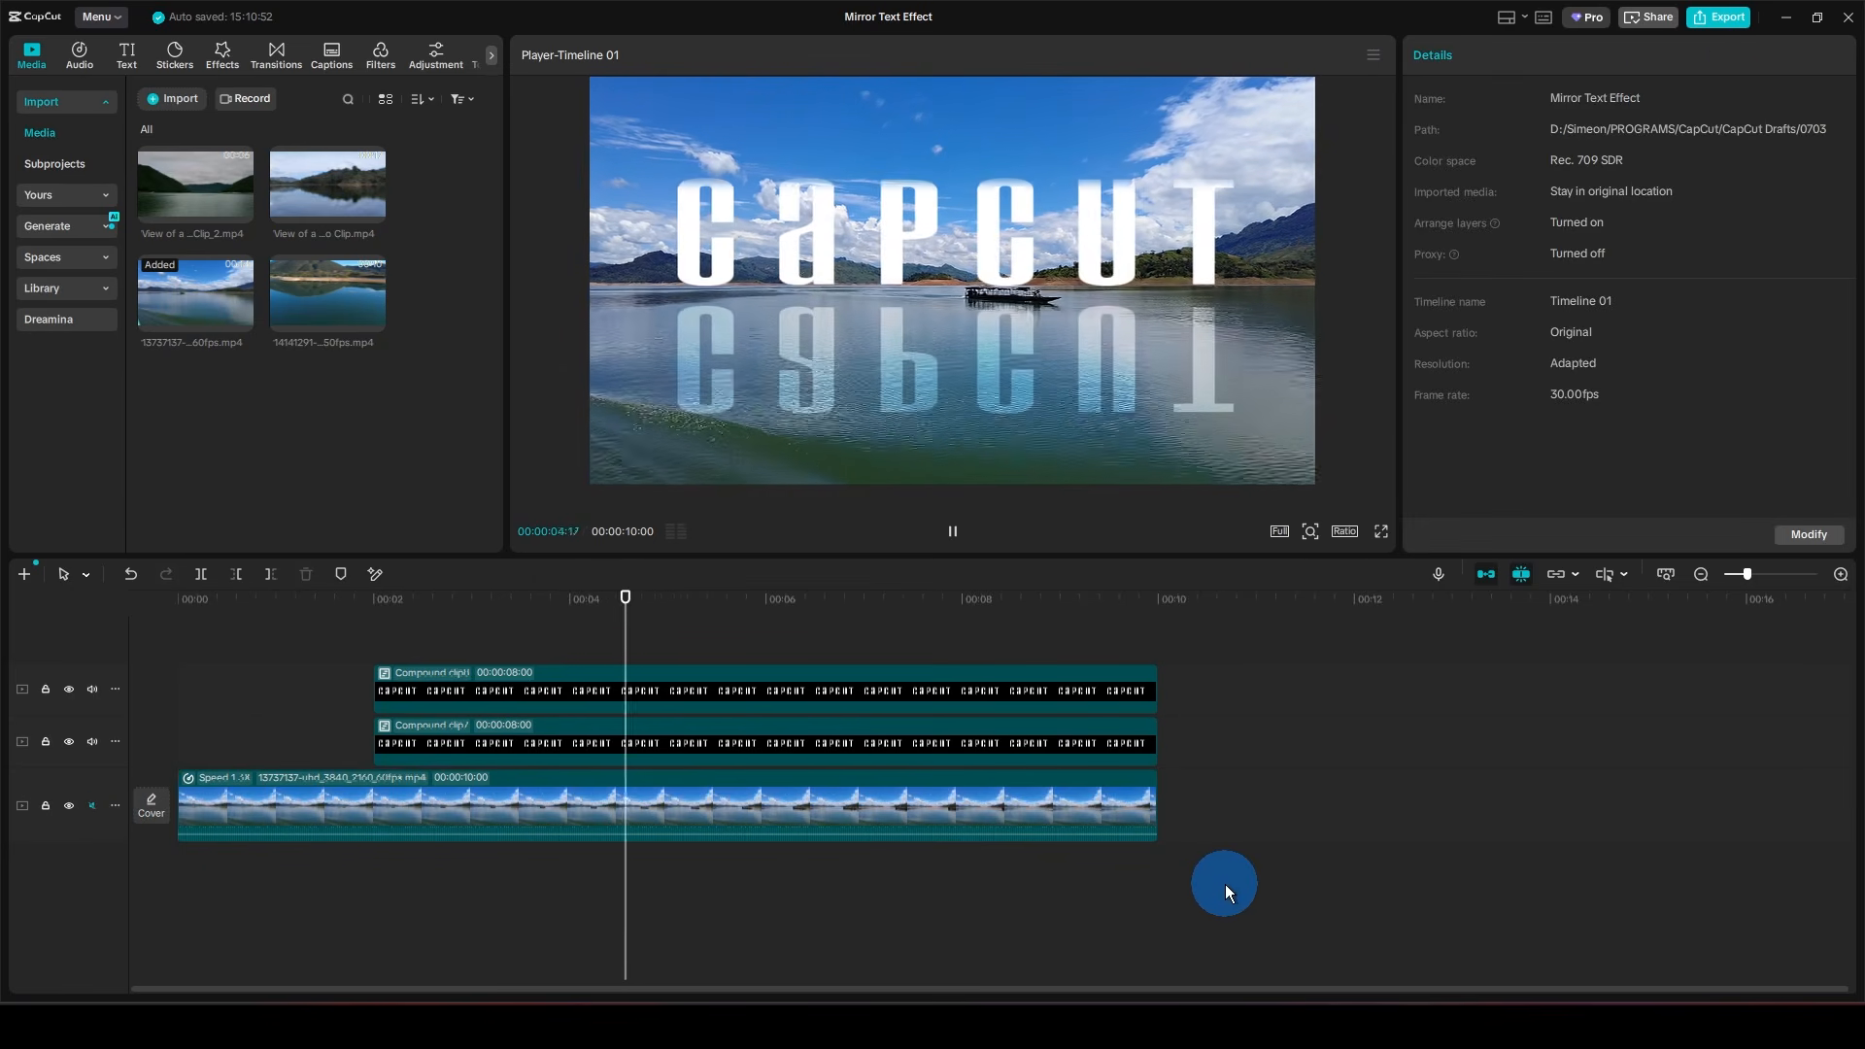
key(space)
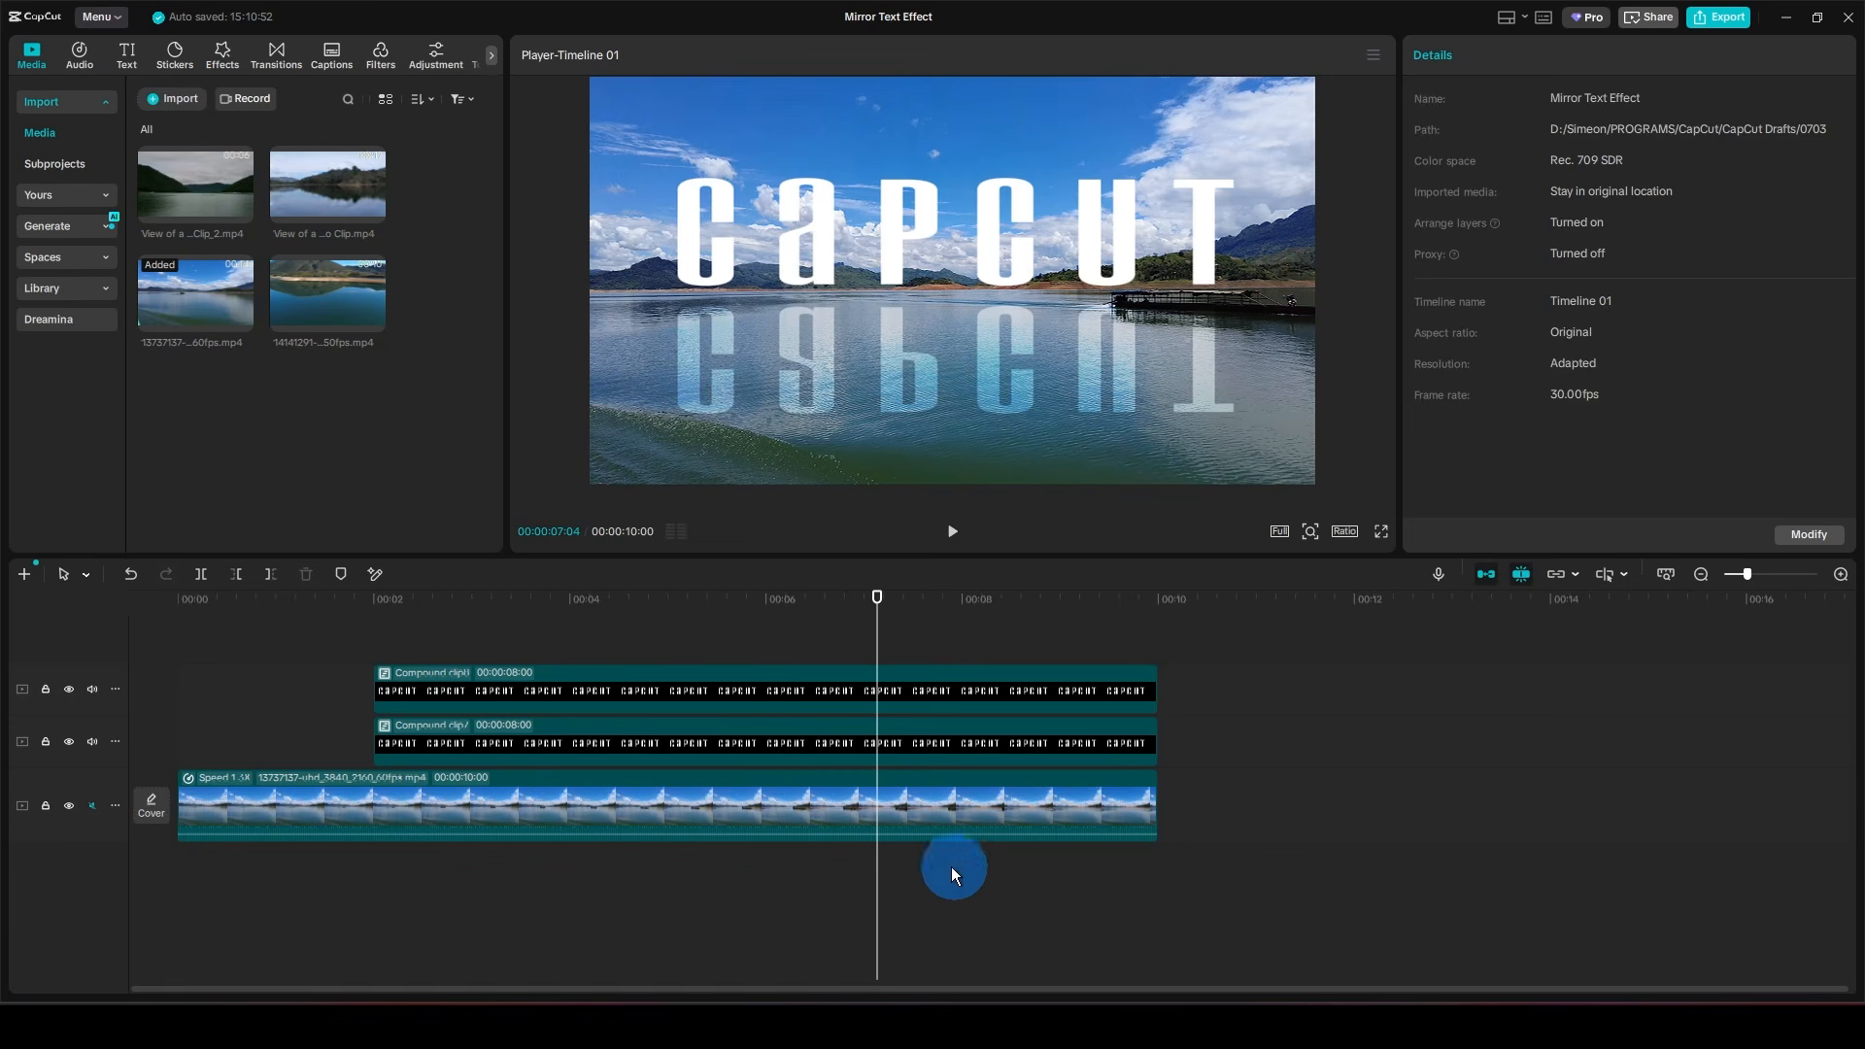
- Add a Split mask to the flipped text clip at the 2-second mark and rotate the mask to -180°
click(800, 691)
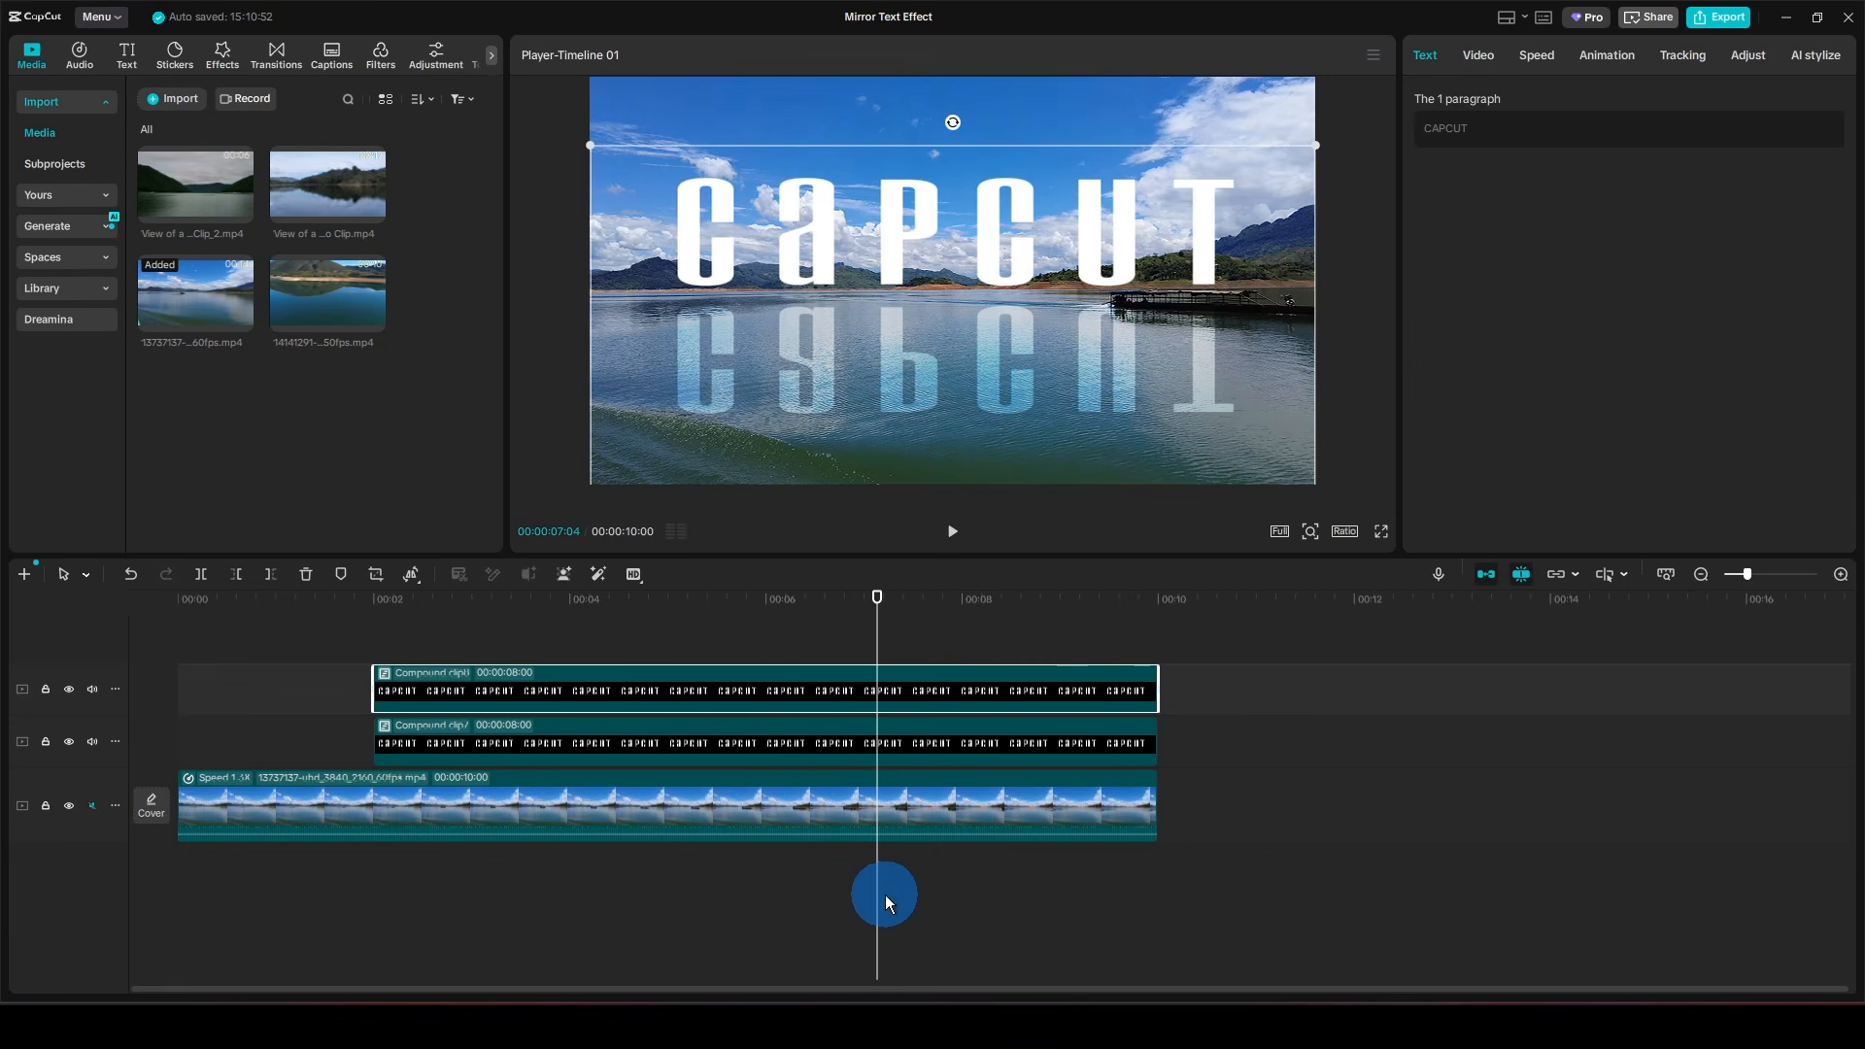
drag(877, 903, 373, 907)
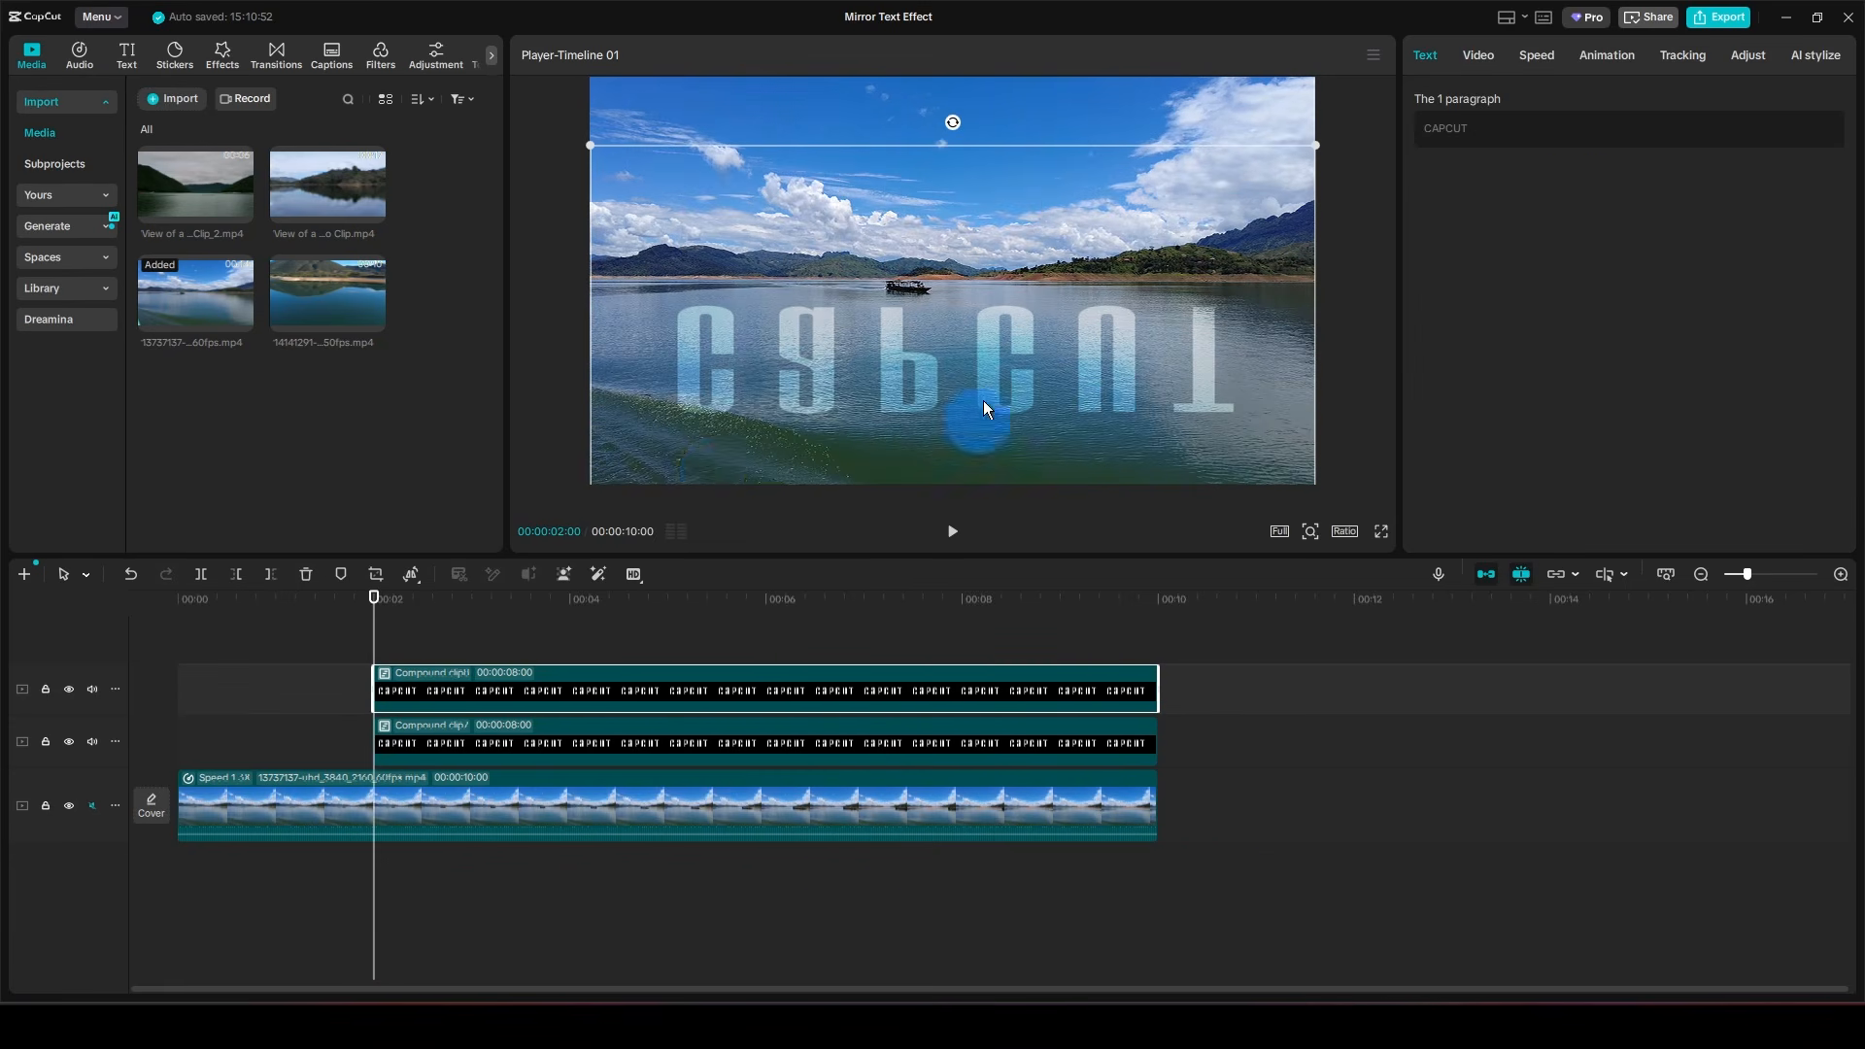
click(1483, 55)
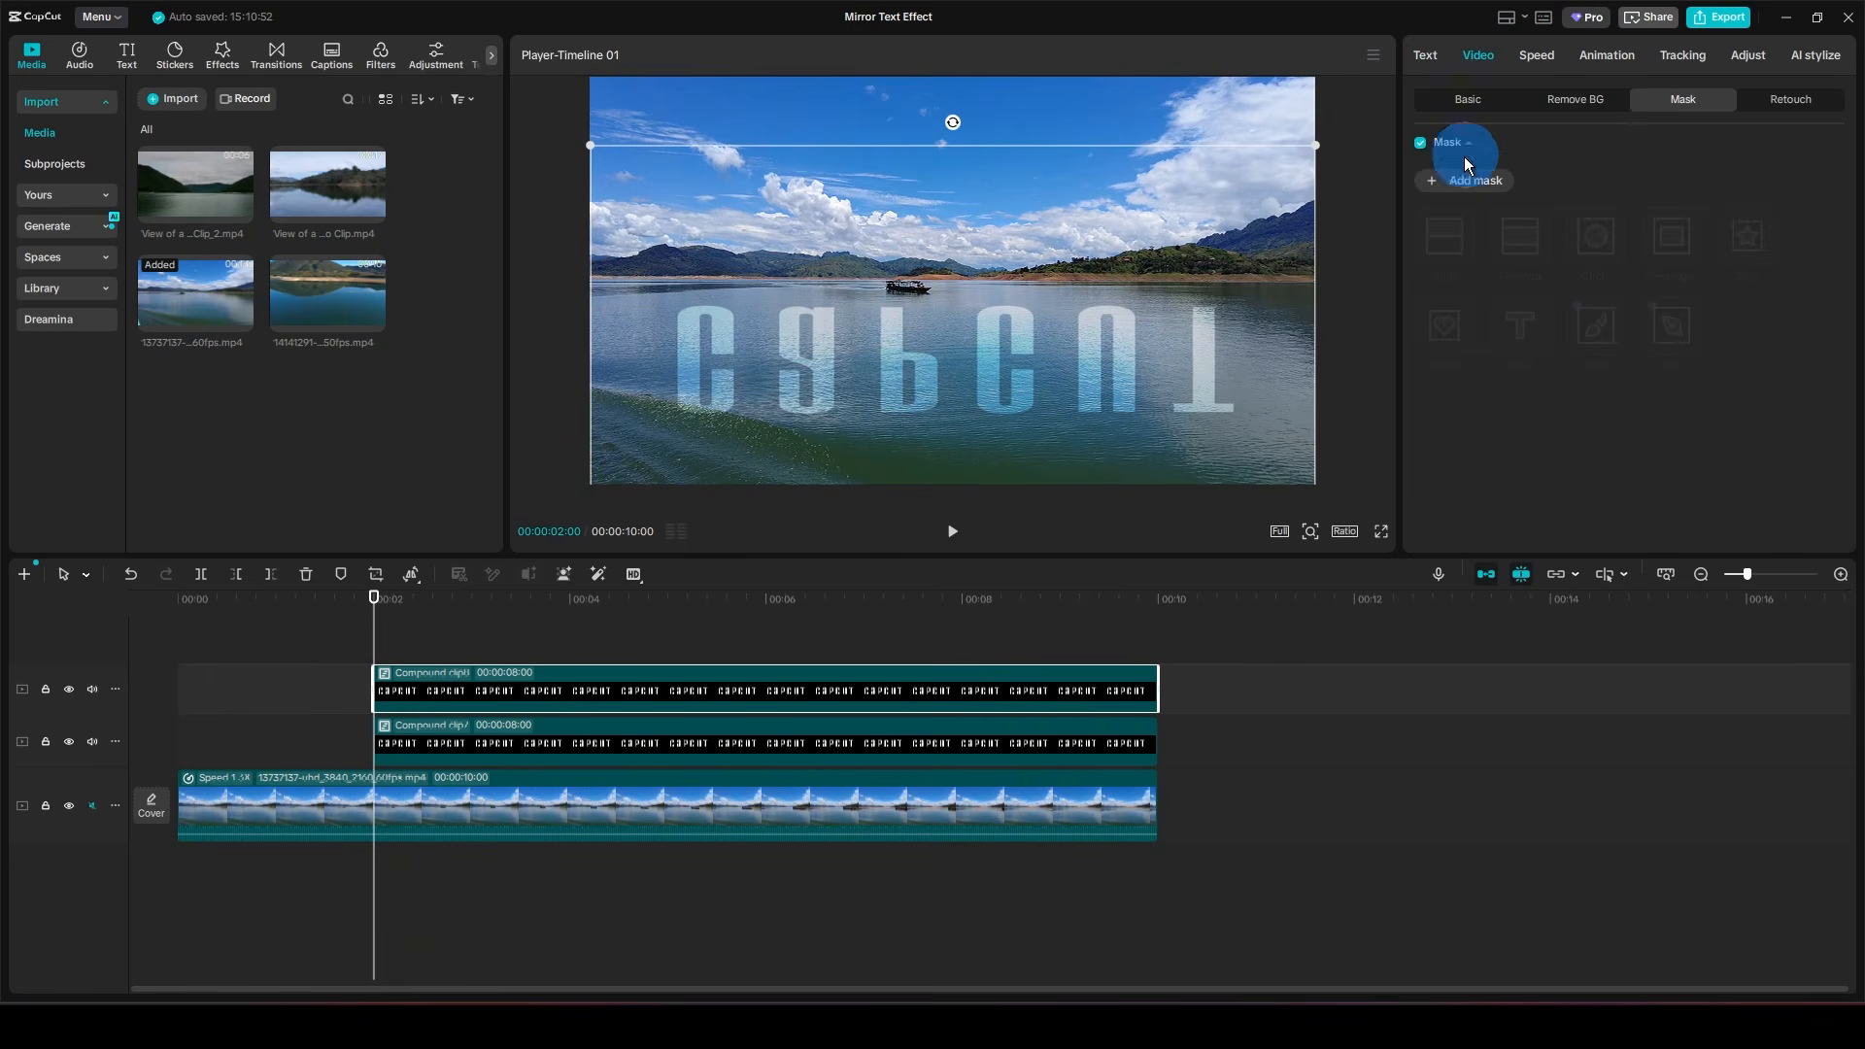
click(1451, 237)
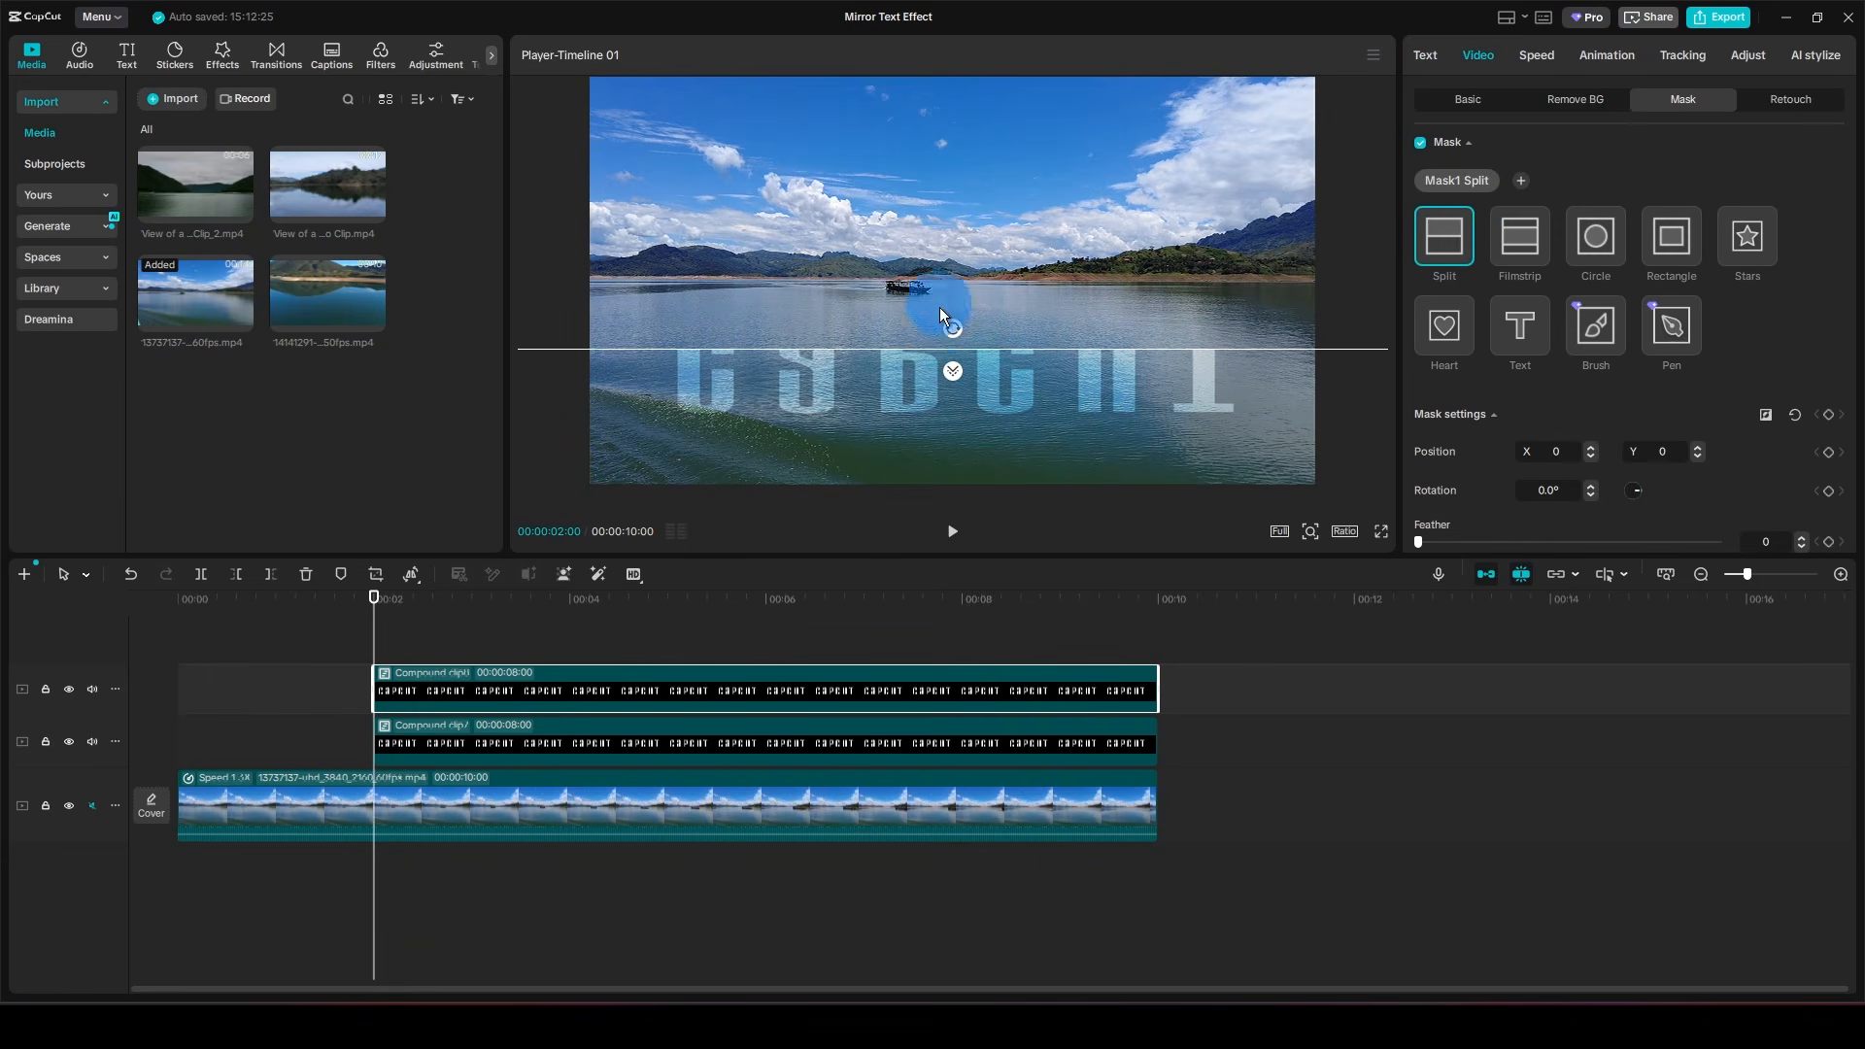
drag(957, 326, 928, 453)
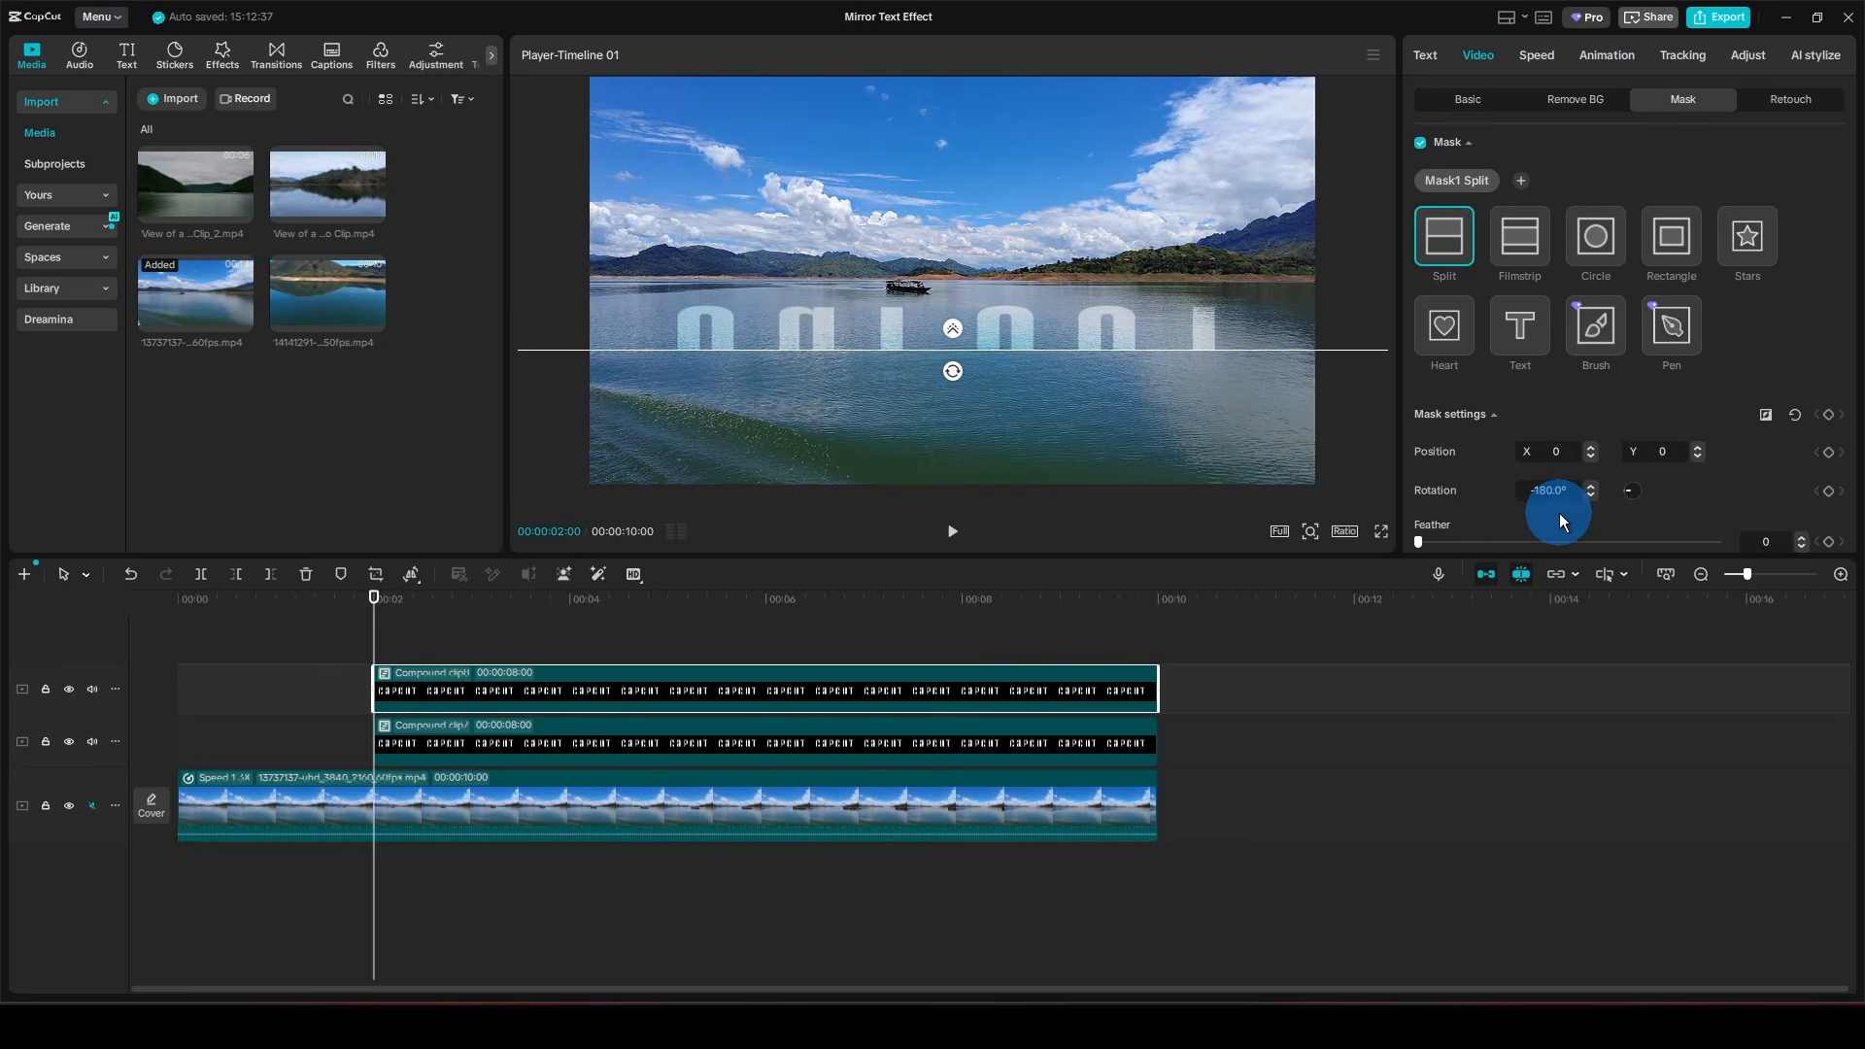
- Set the flipped text's mask feather to 20, move its line above the letters to about Y -134, and keyframe the mask position
click(1766, 541)
text(20)
key(Return)
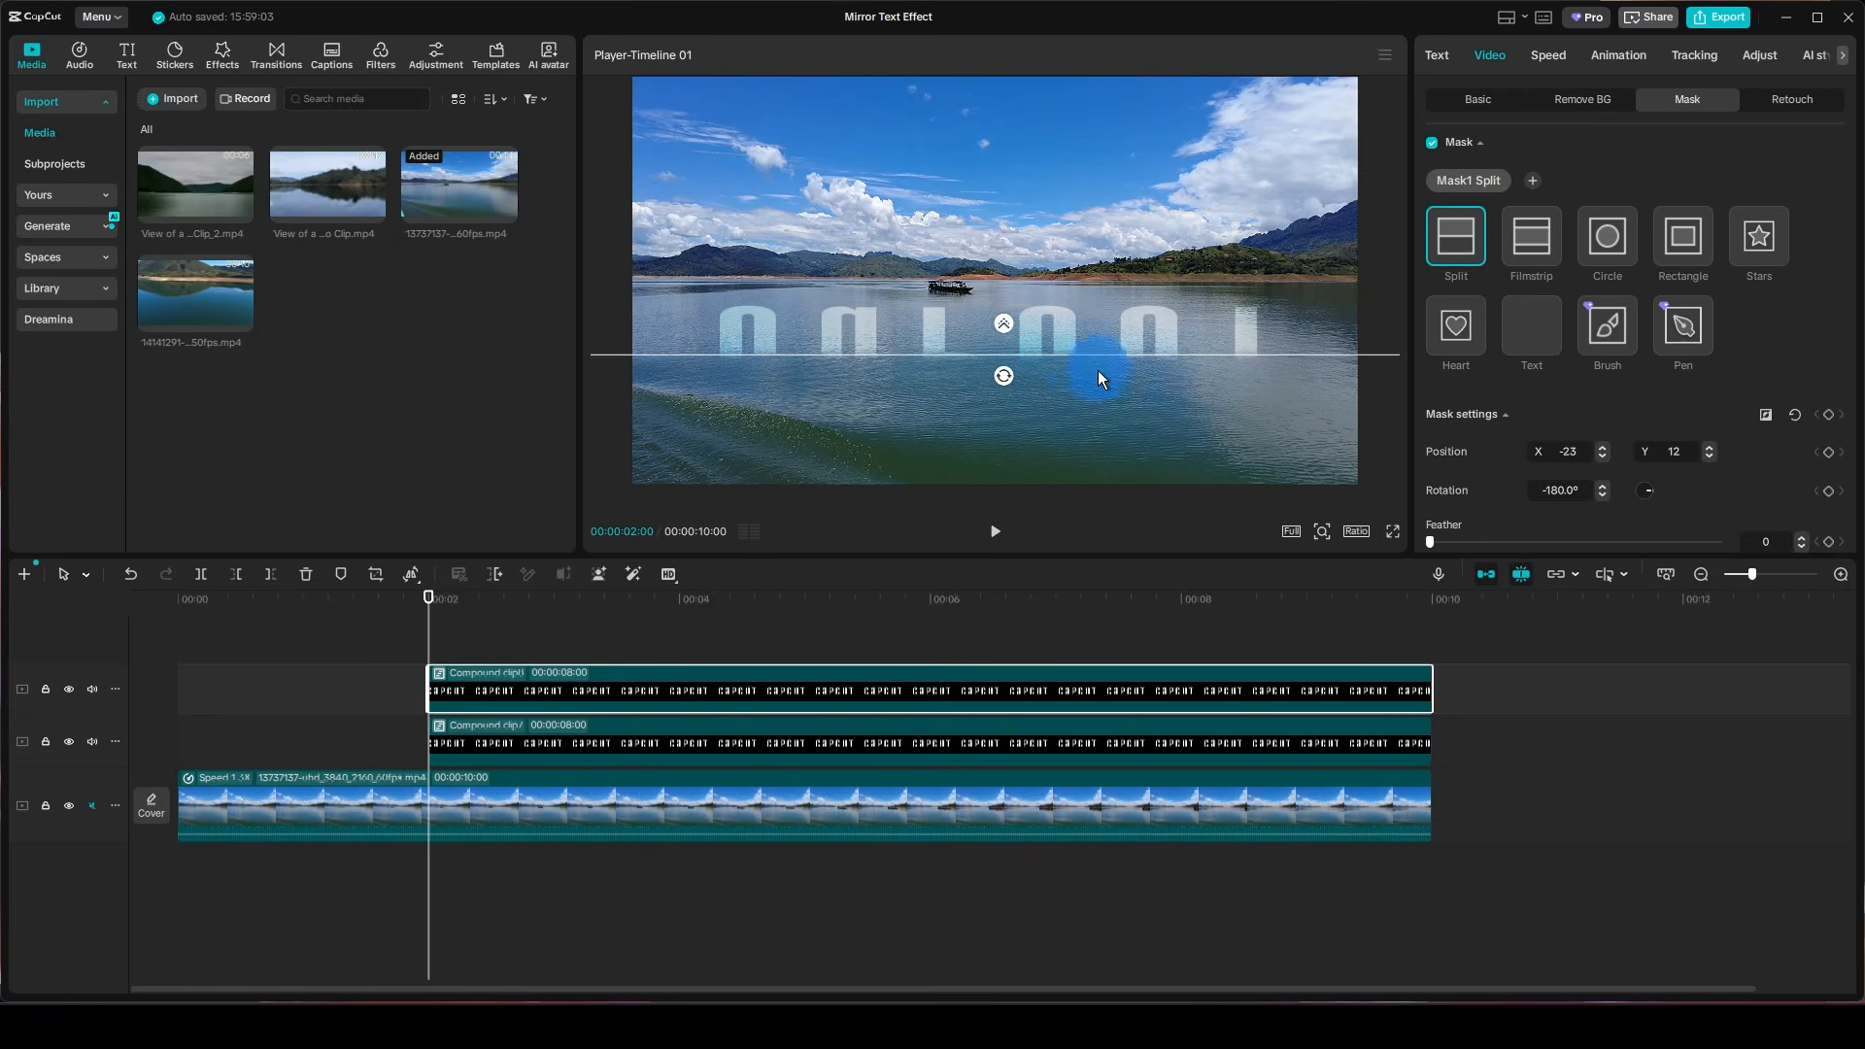
drag(1071, 355, 1070, 301)
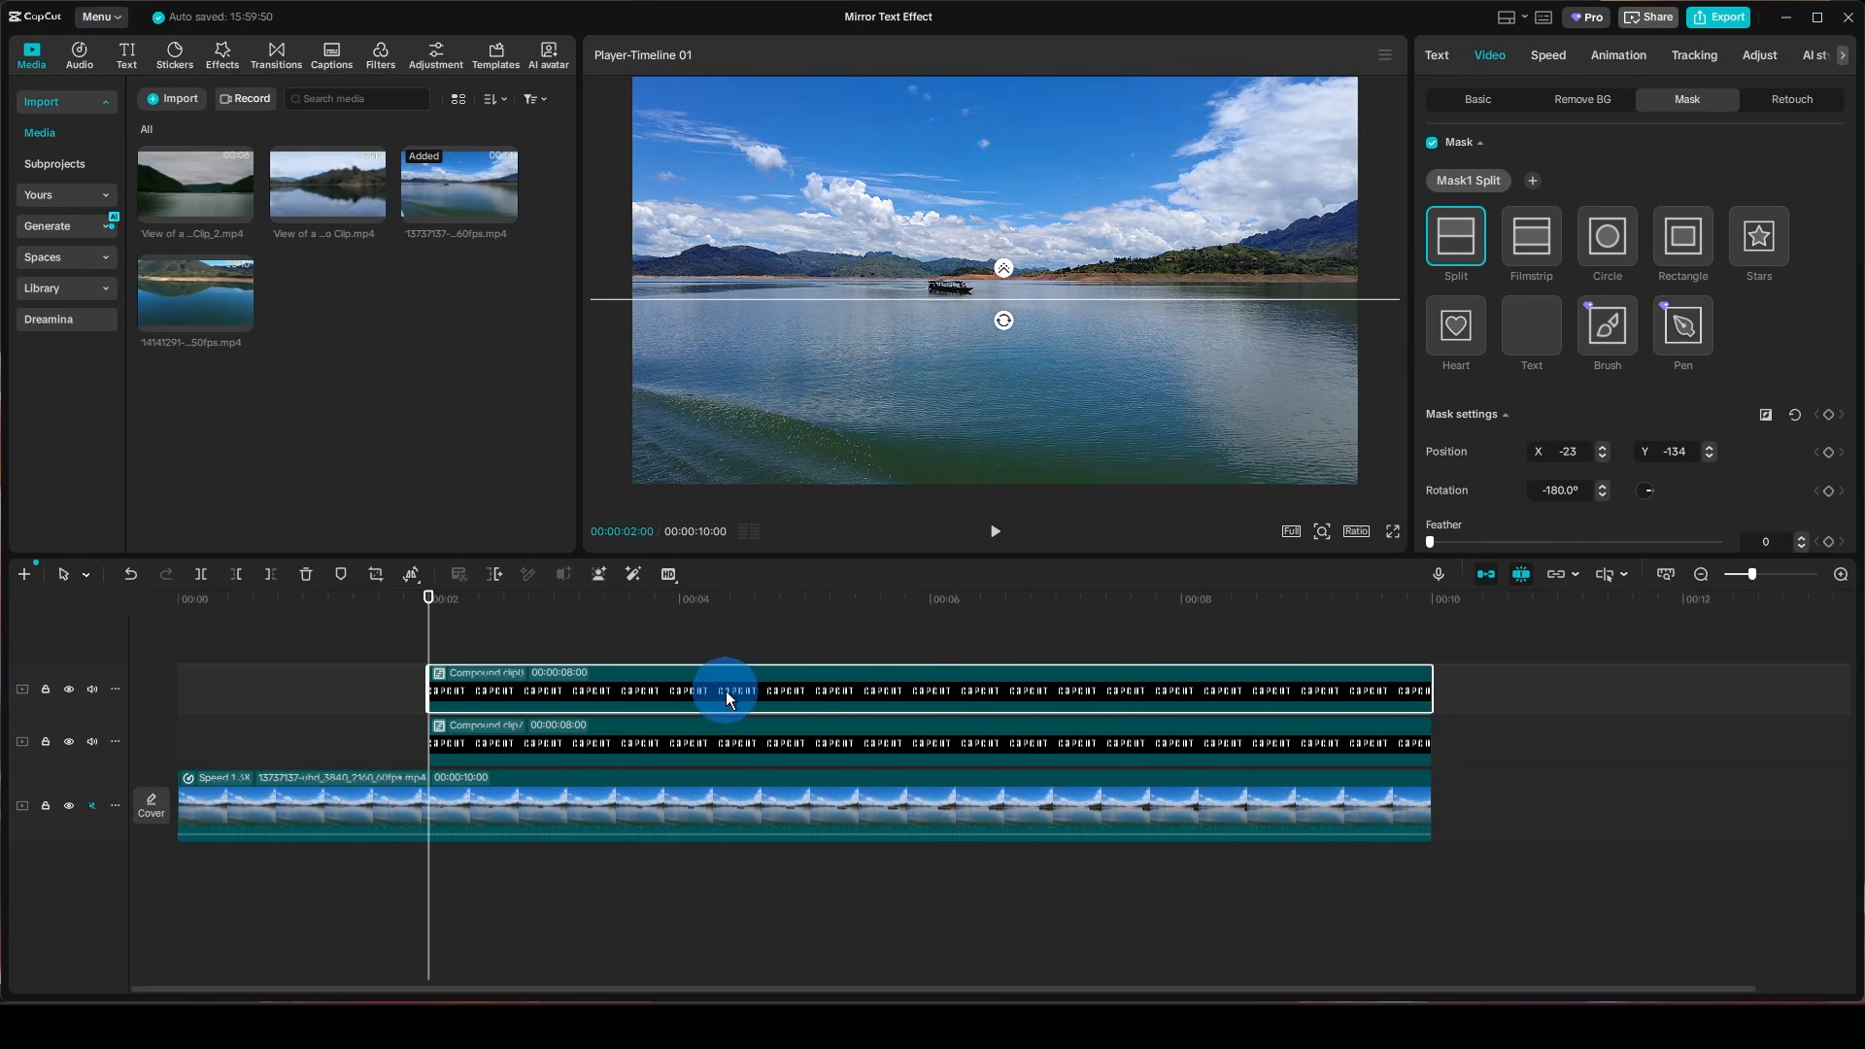
click(1828, 452)
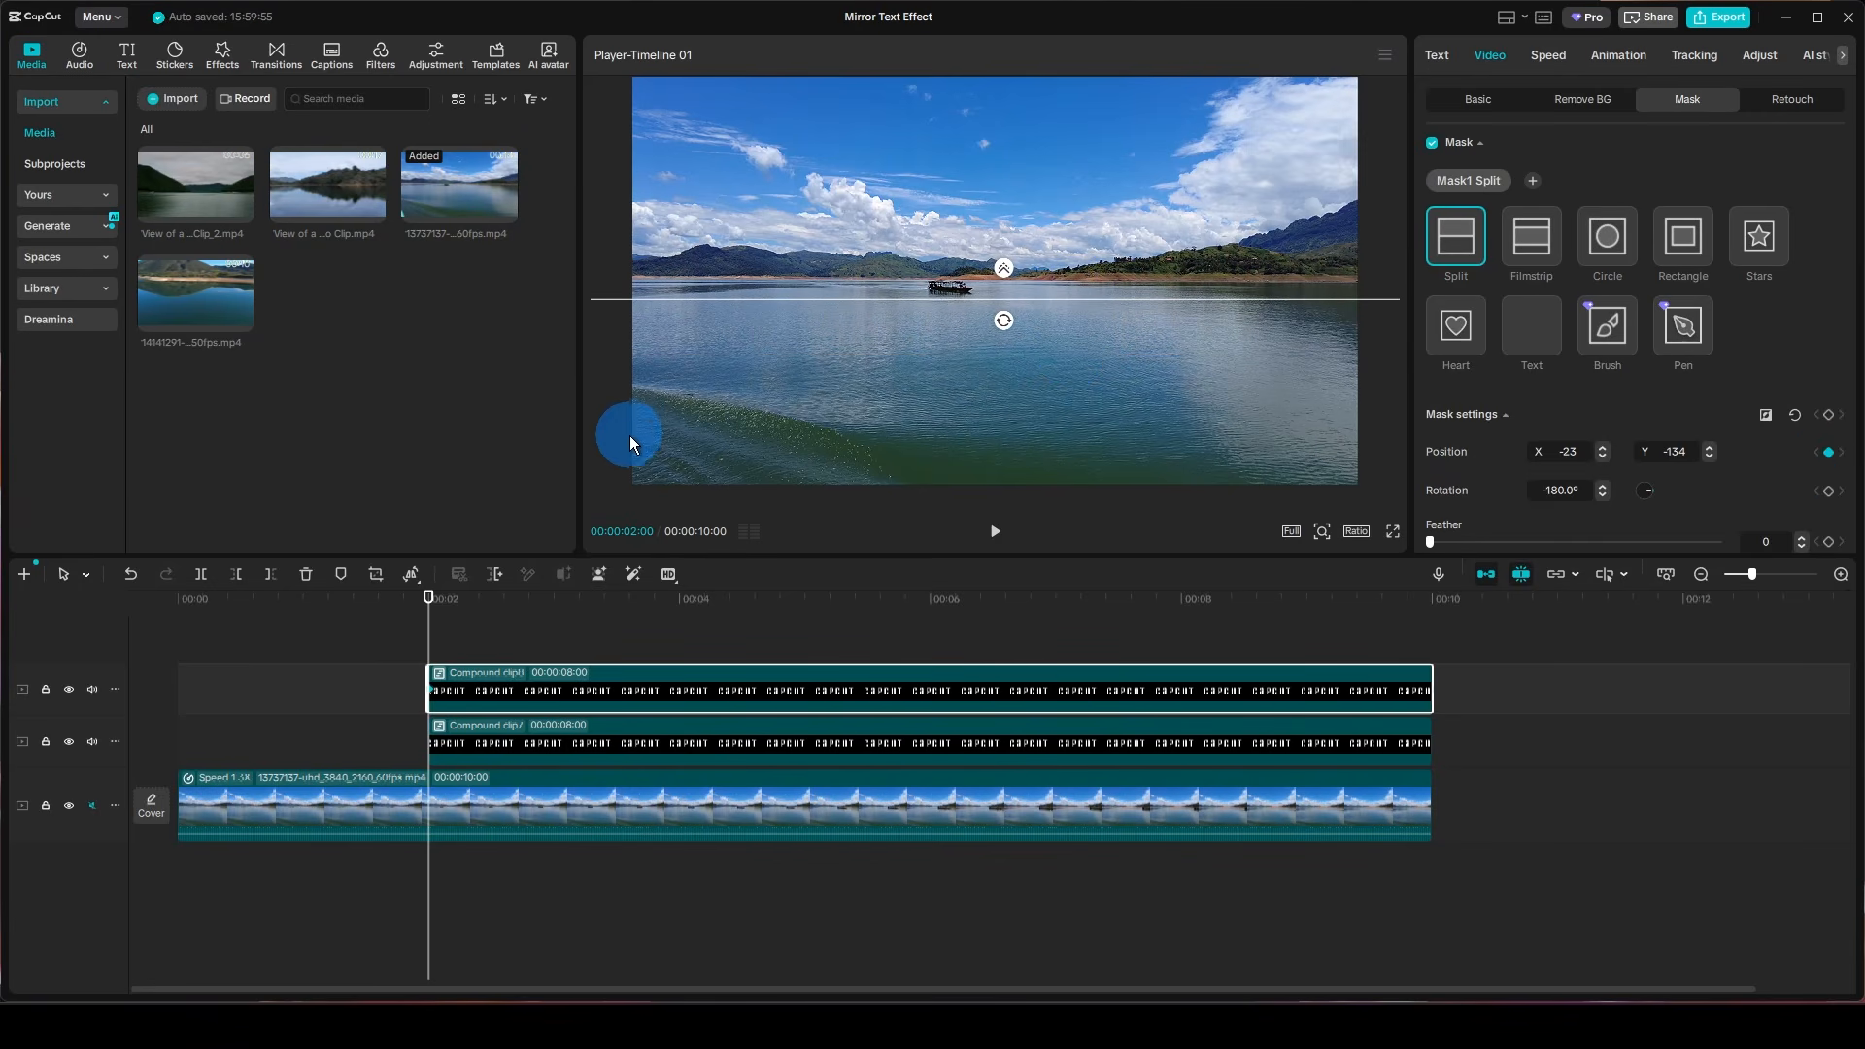
- At the 5-second mark, lower the flipped text's mask line past the letters and set its Y position to 200
drag(428, 637, 805, 657)
click(1110, 400)
drag(1157, 299, 1162, 429)
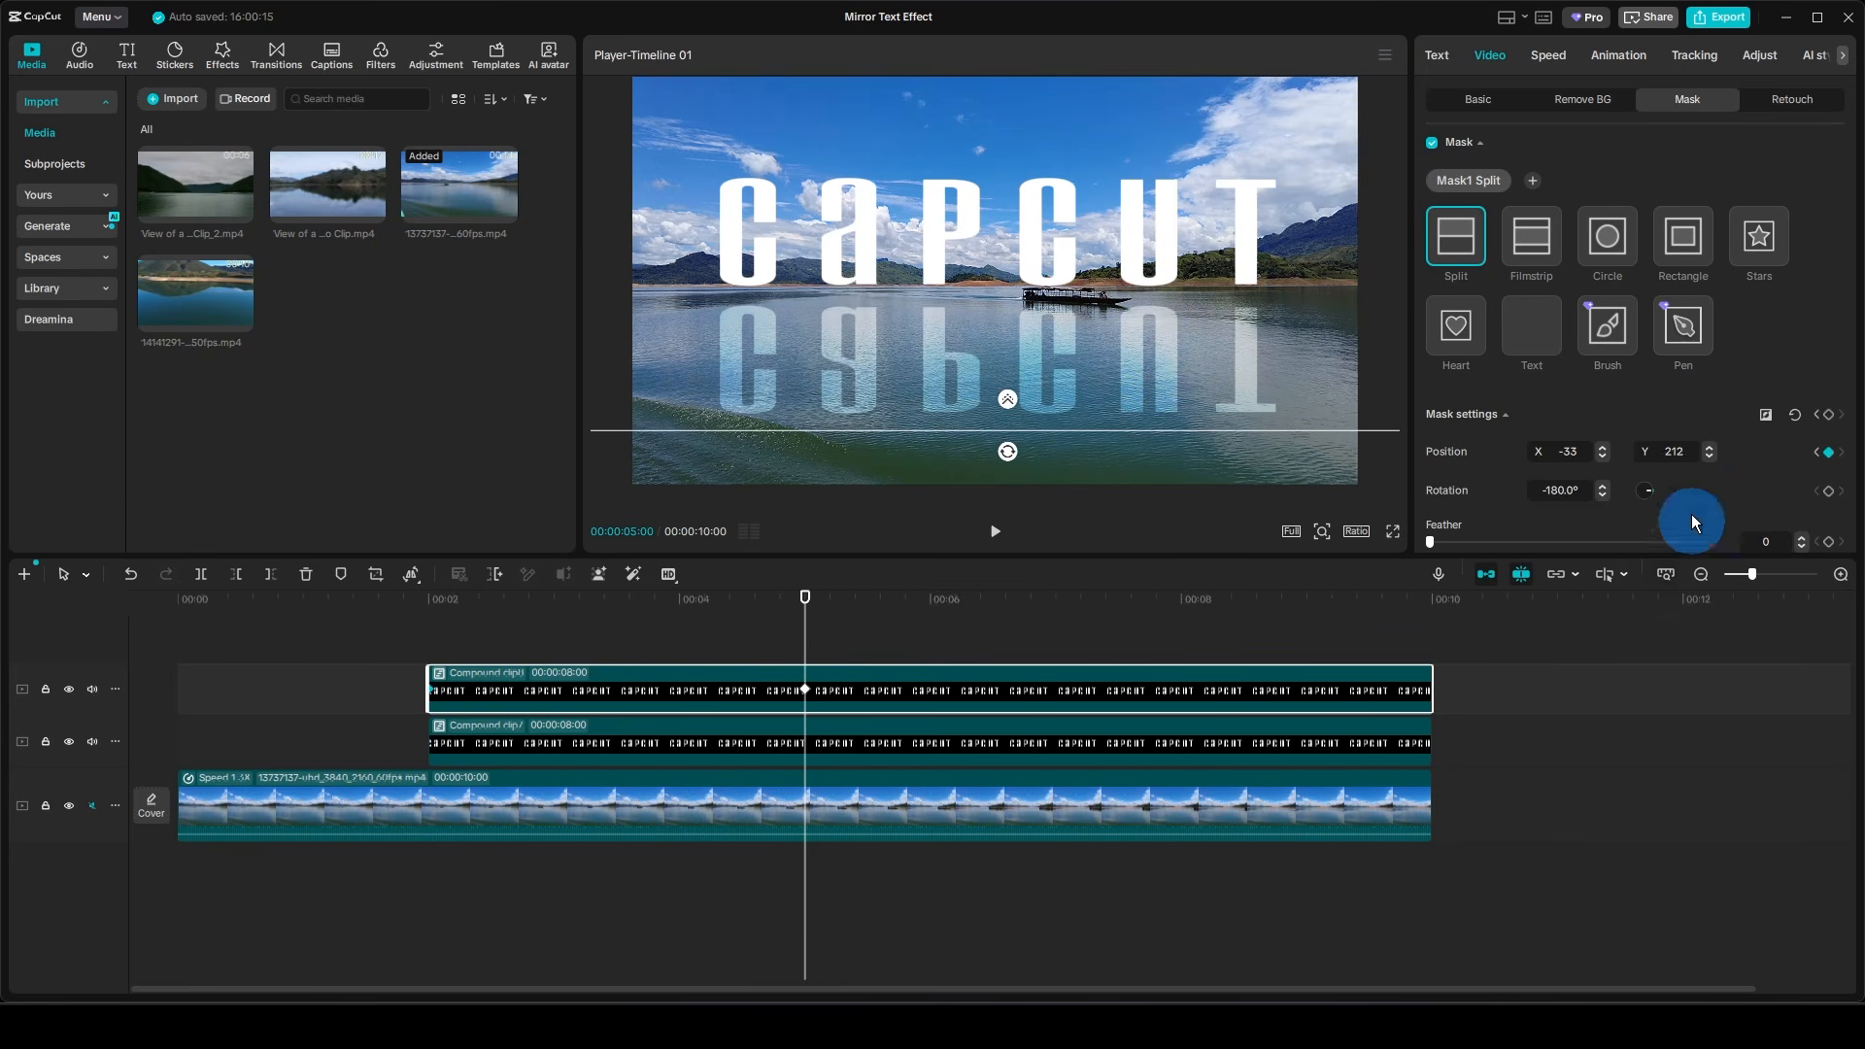
double_click(1666, 452)
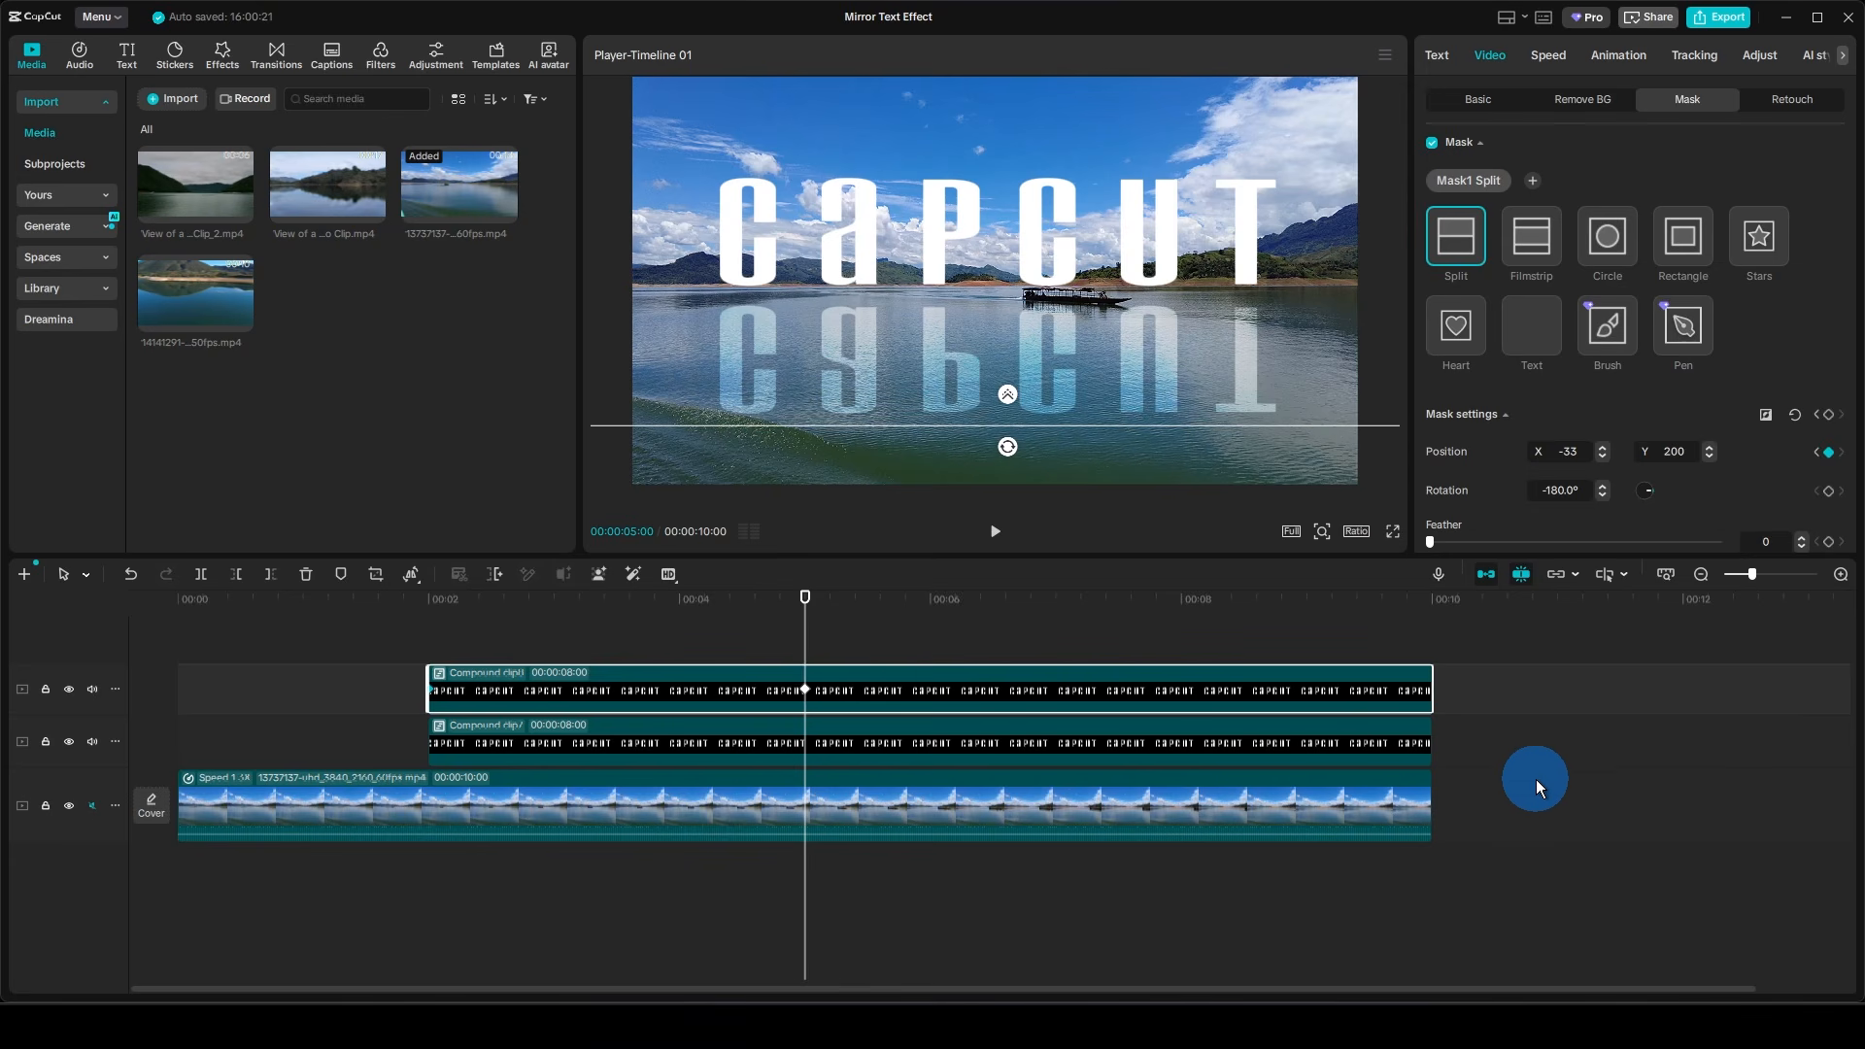
- Play the timeline from the start to check both mask reveals together
drag(804, 624, 175, 638)
key(space)
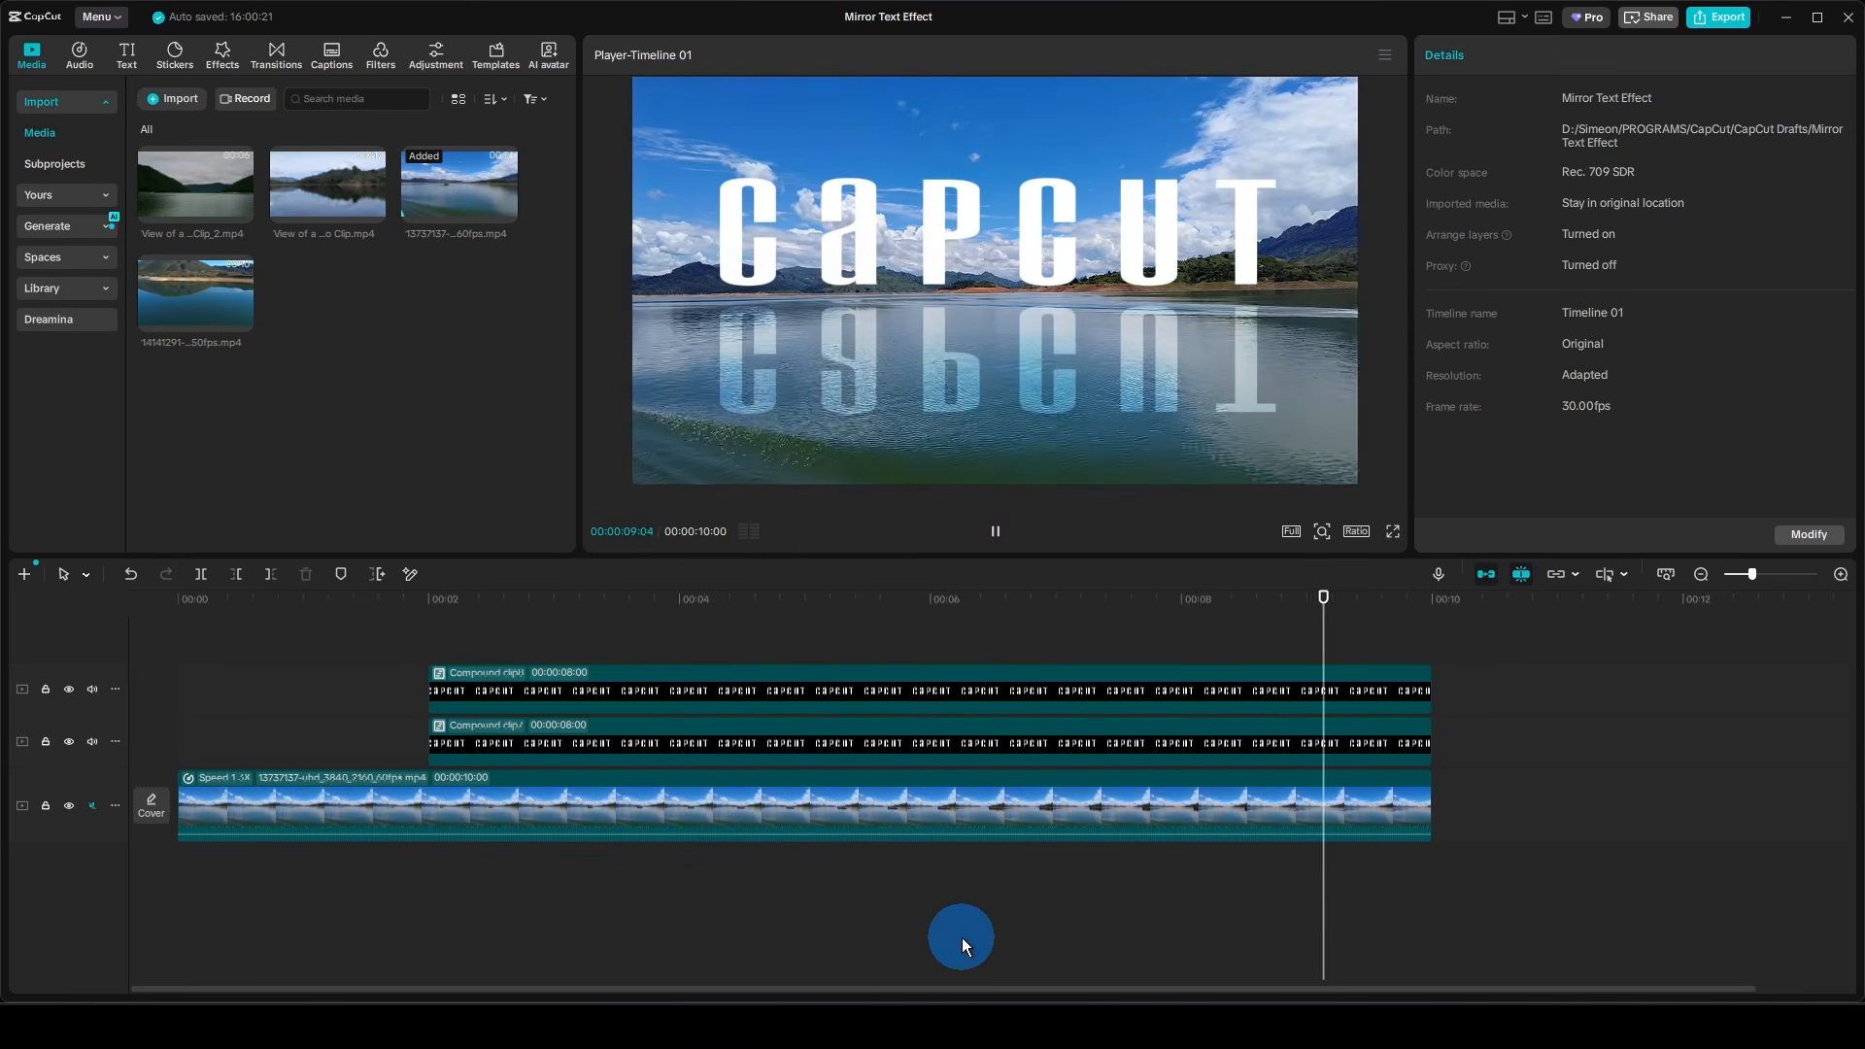
key(space)
key(space)
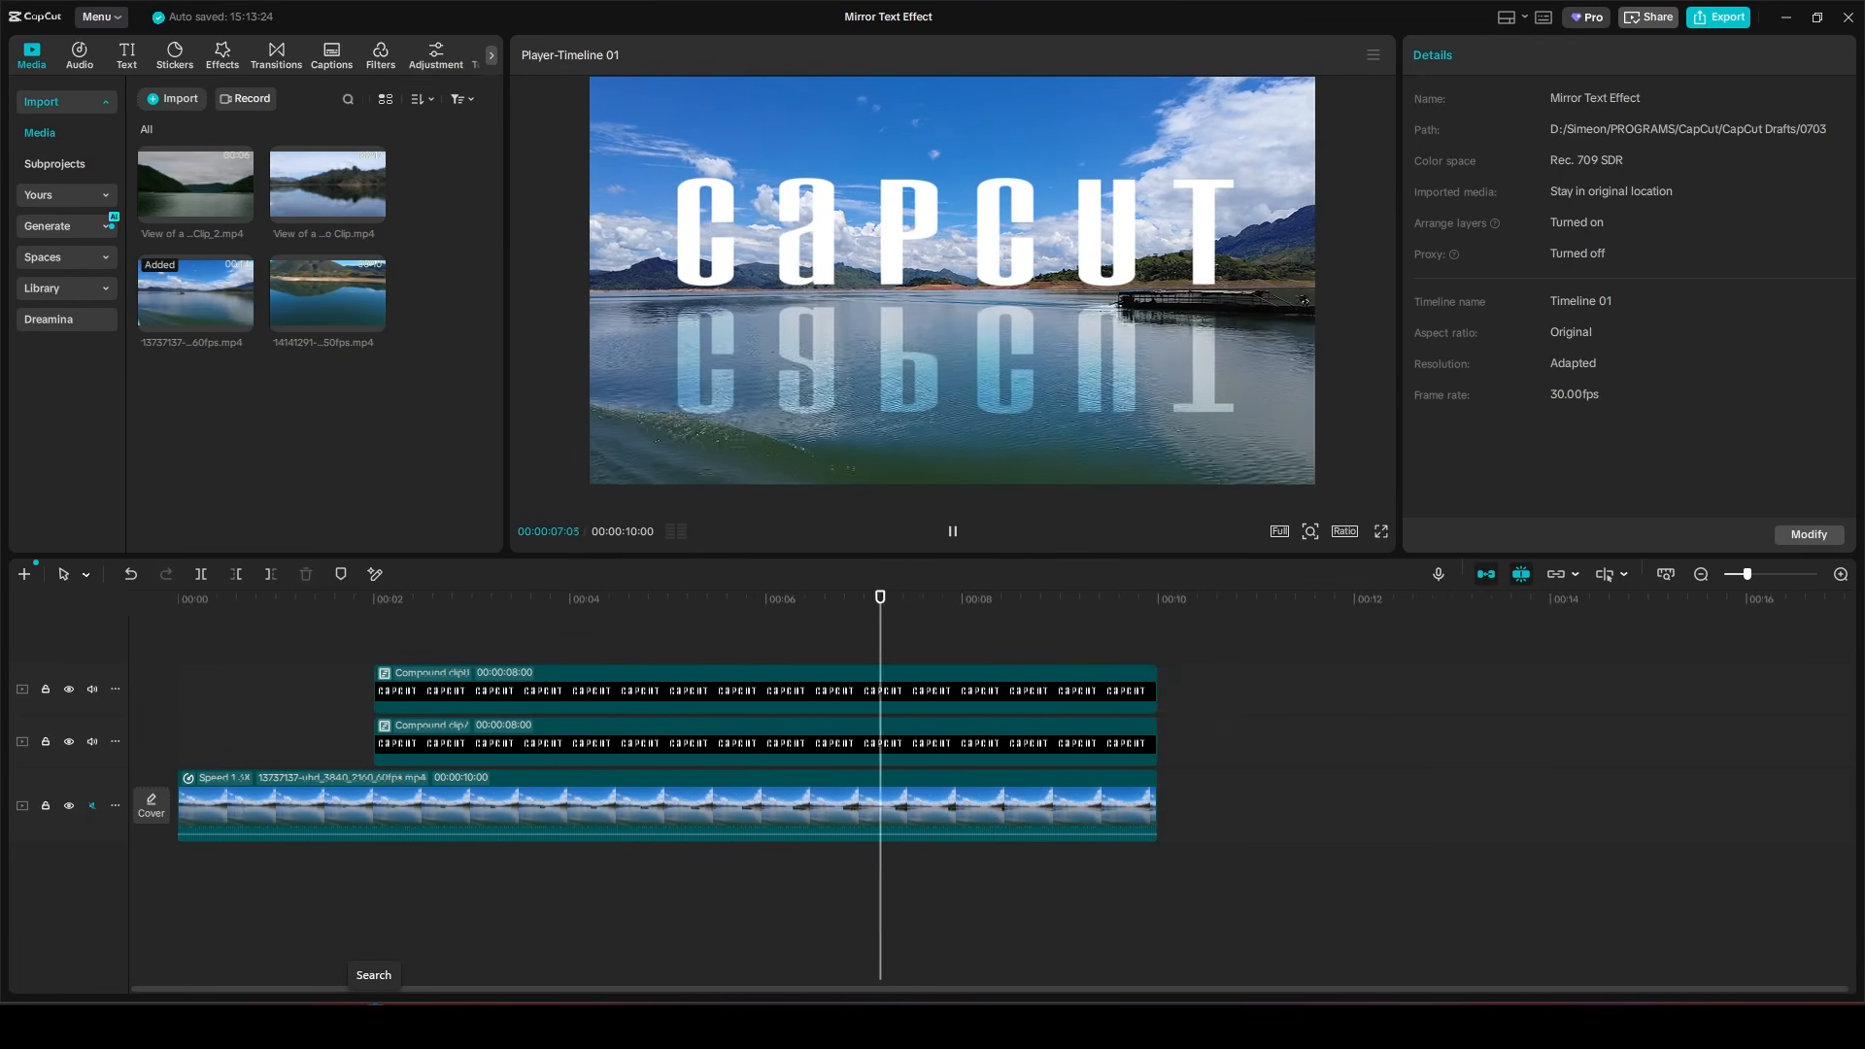
key(space)
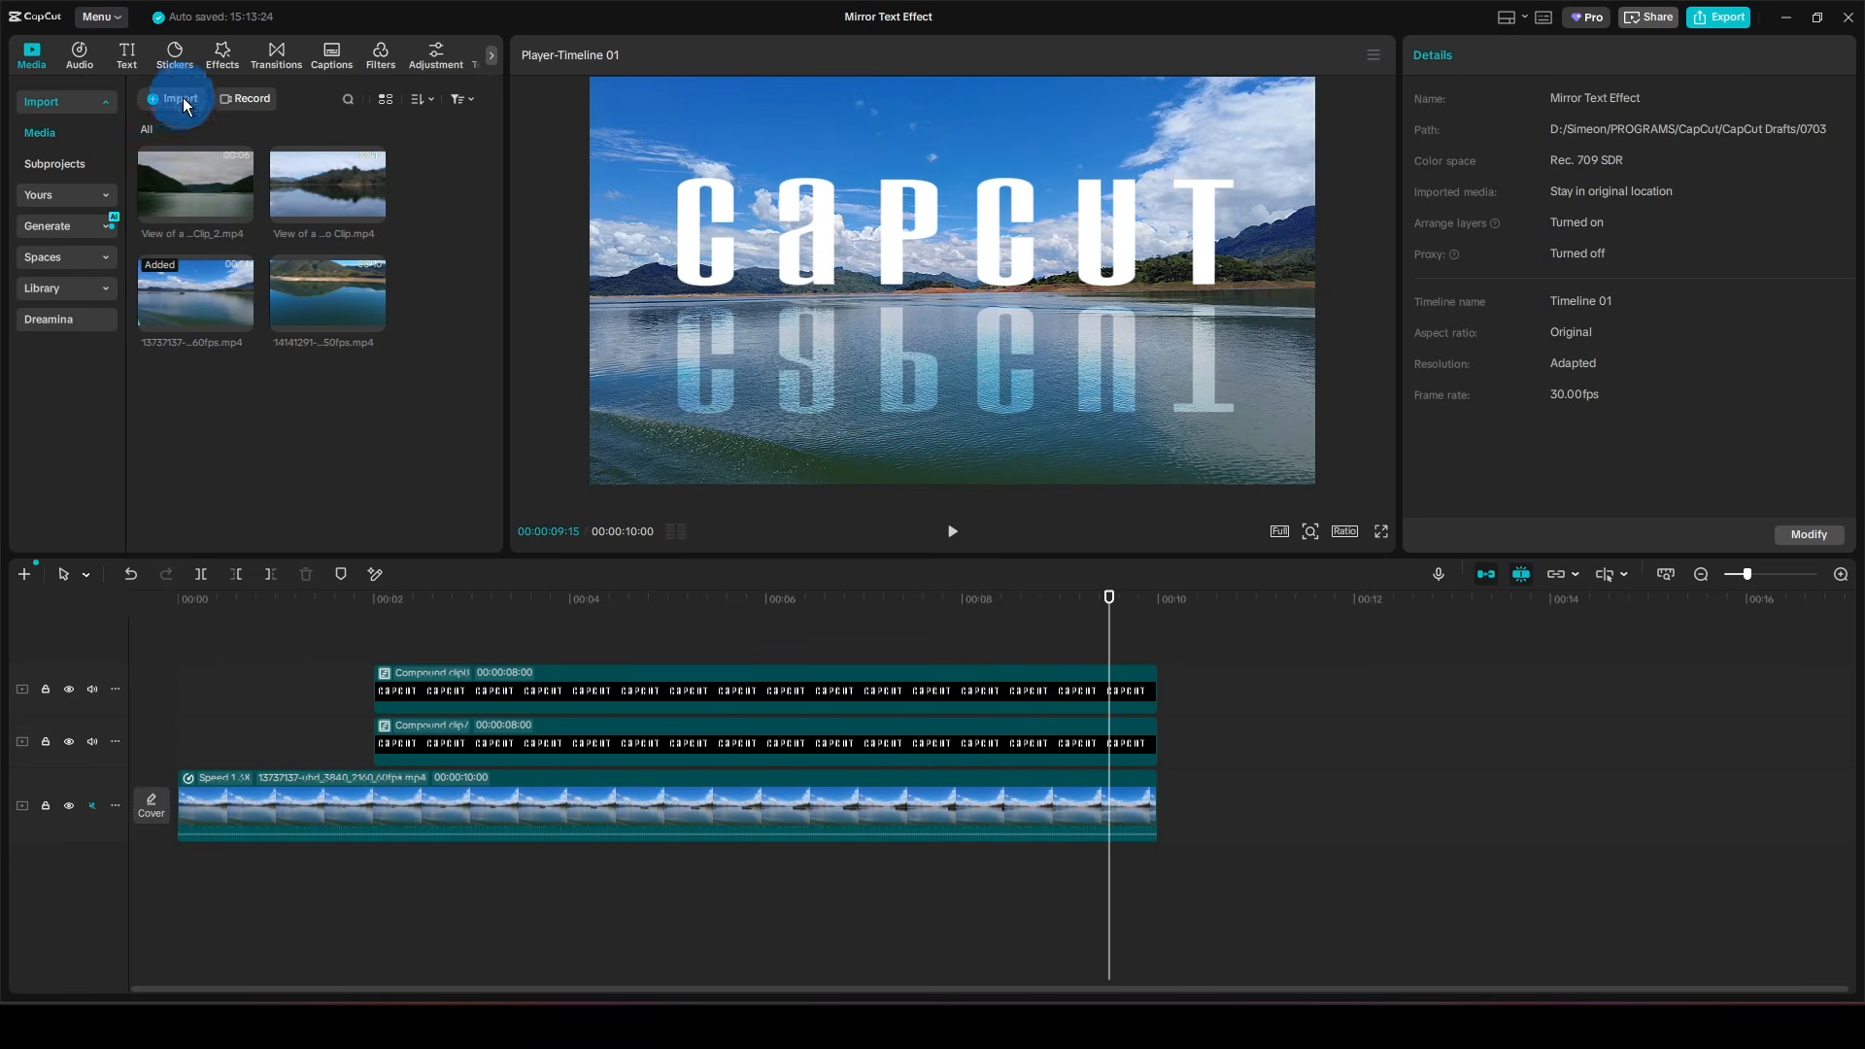
- Search the video effects for "ripple" and apply the Ripple effect to the flipped text clip
click(222, 55)
double_click(170, 98)
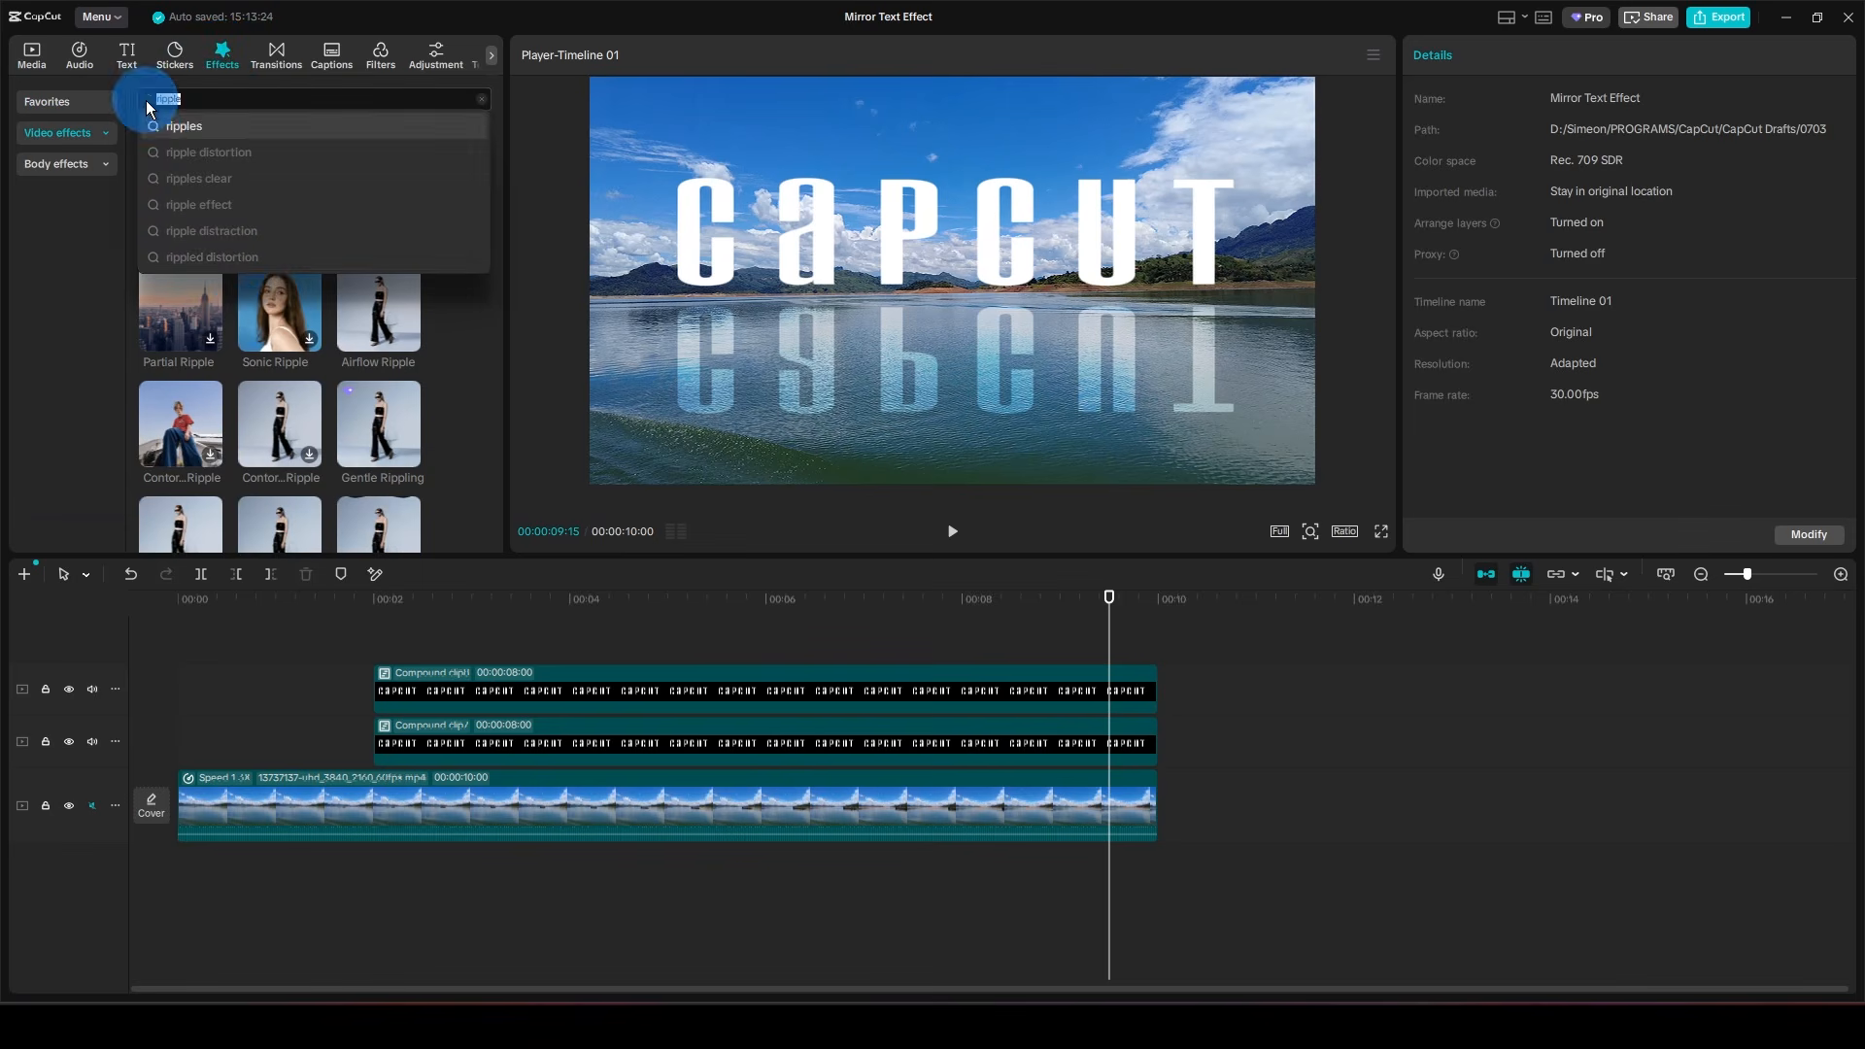
text(ripple)
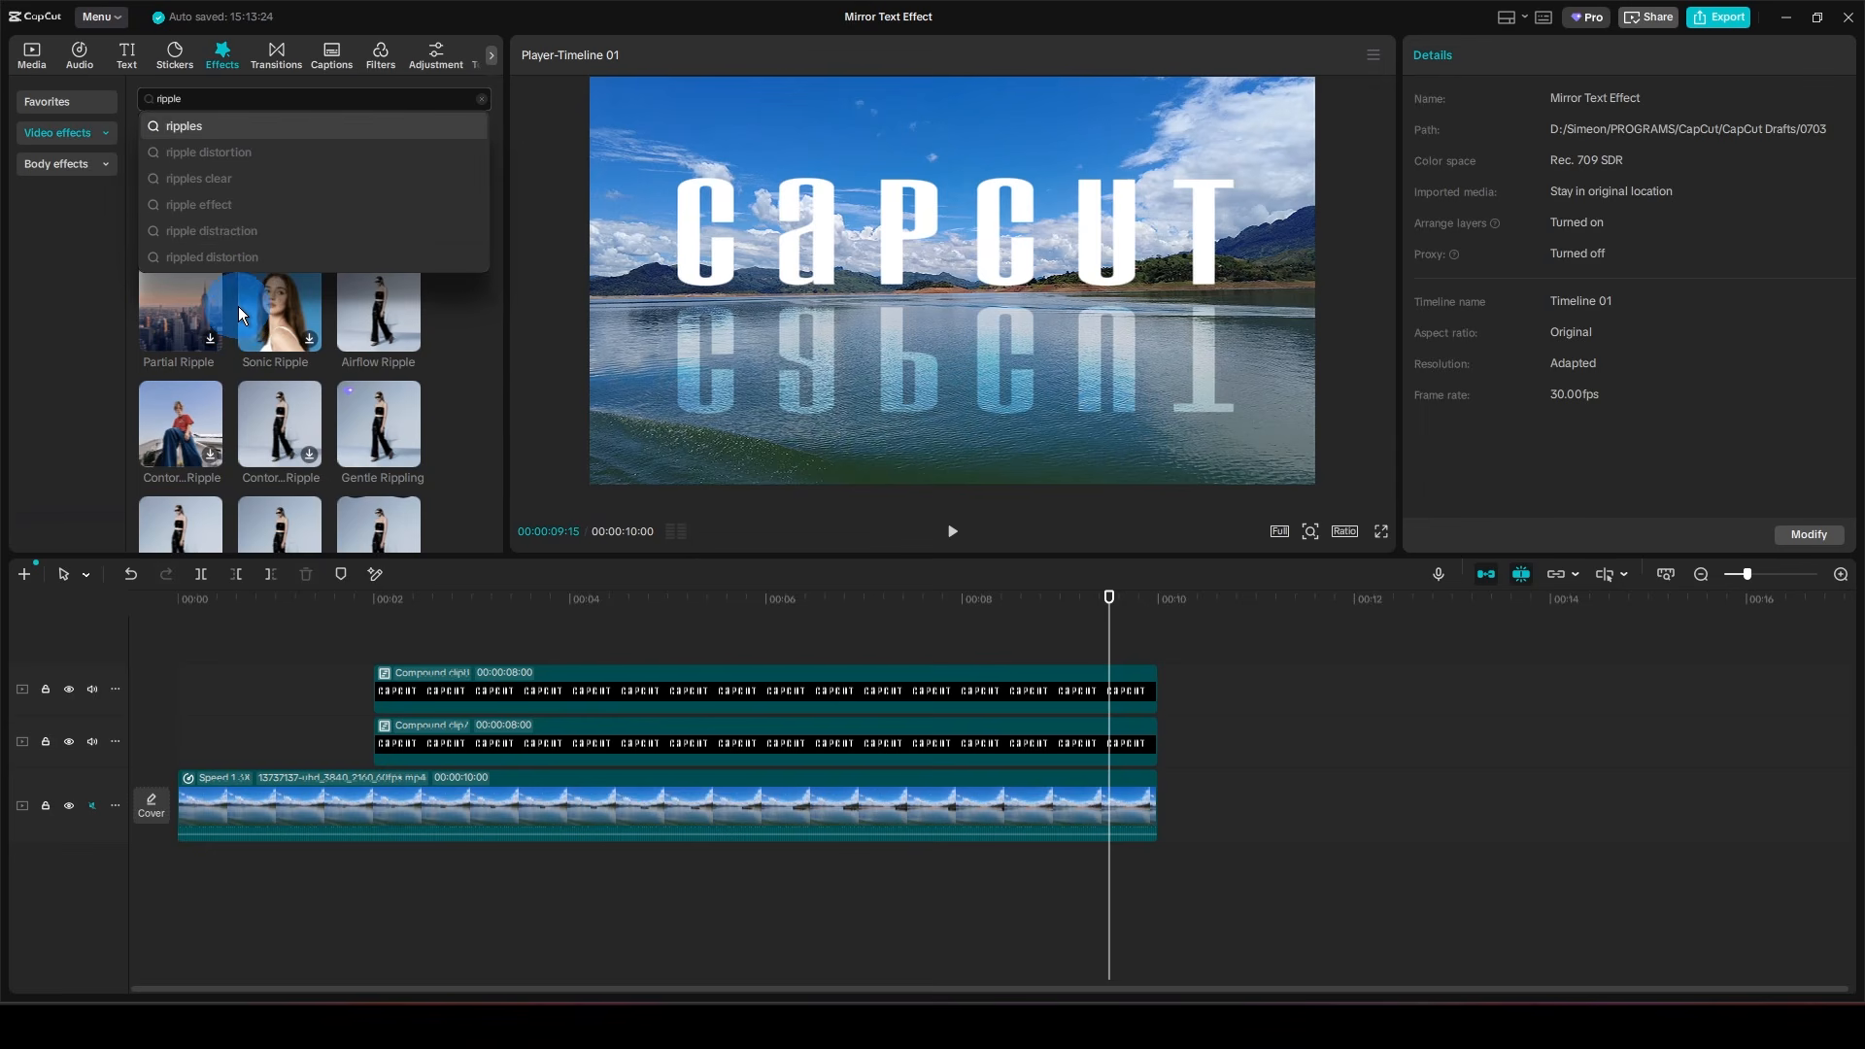
click(237, 307)
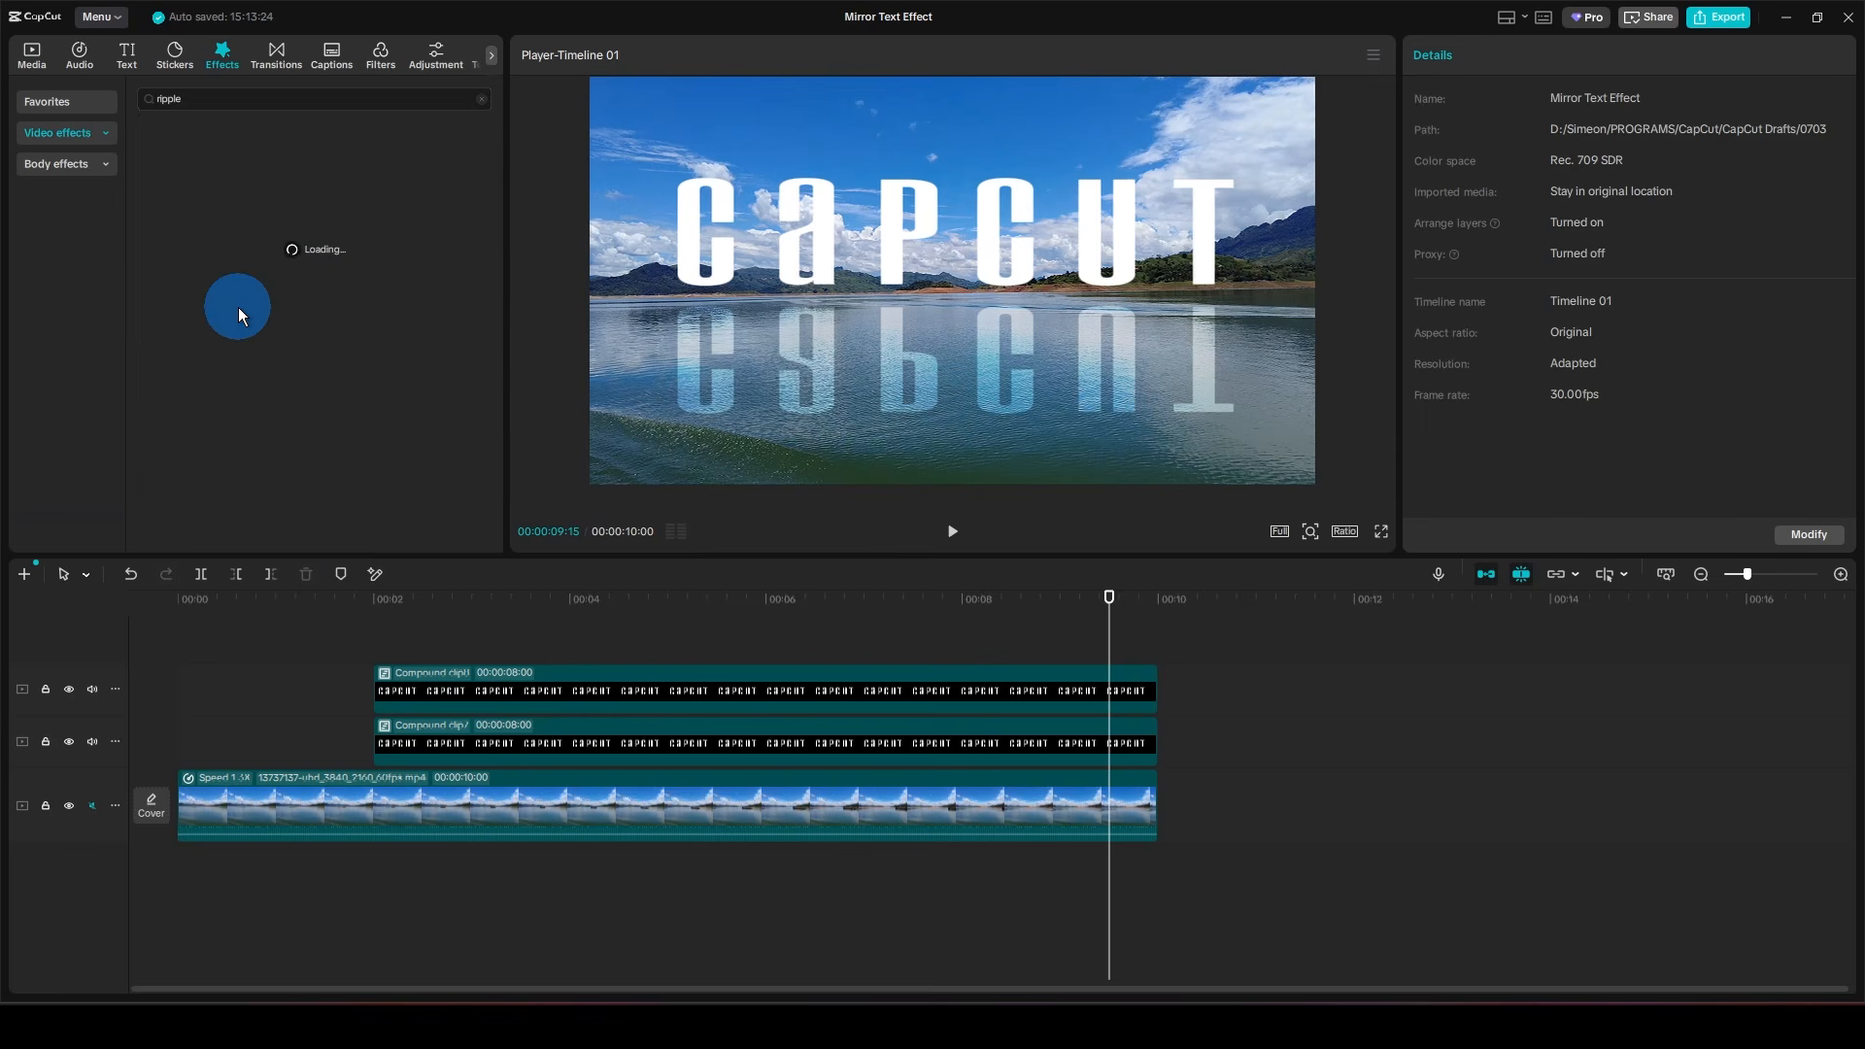
click(178, 200)
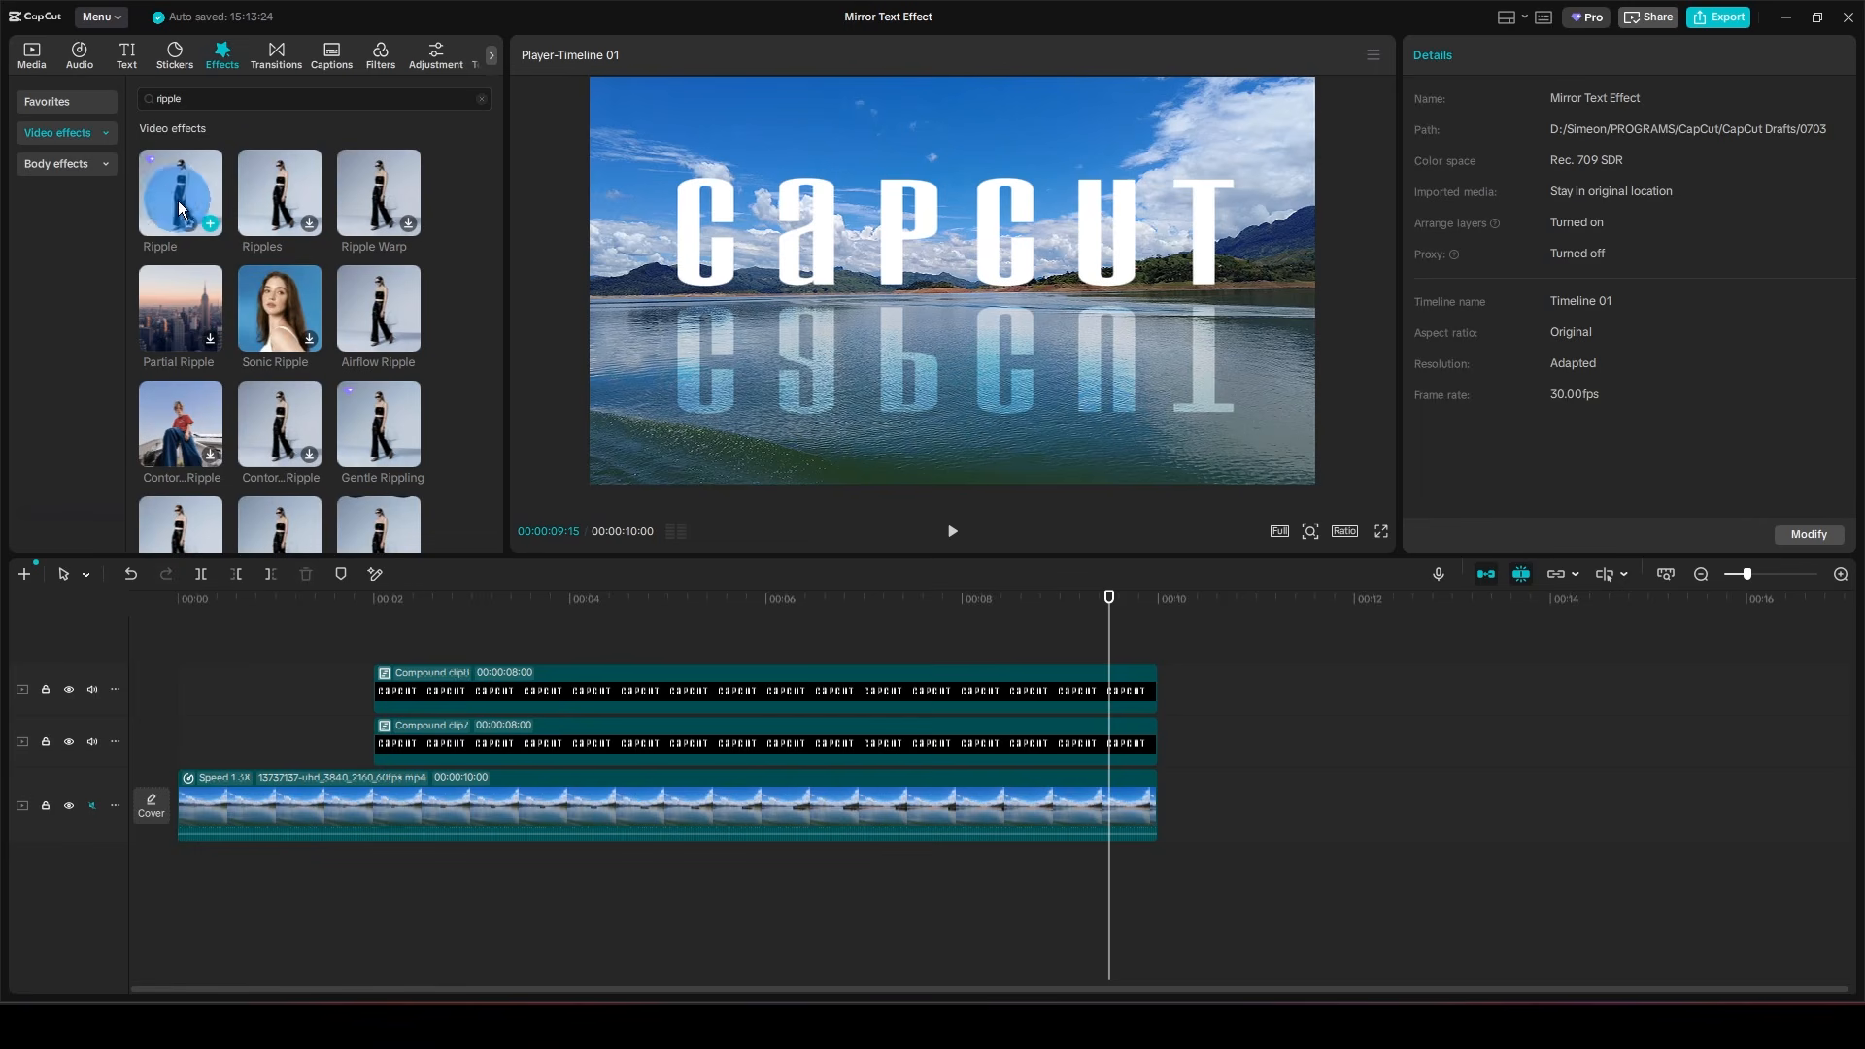
drag(178, 188, 510, 679)
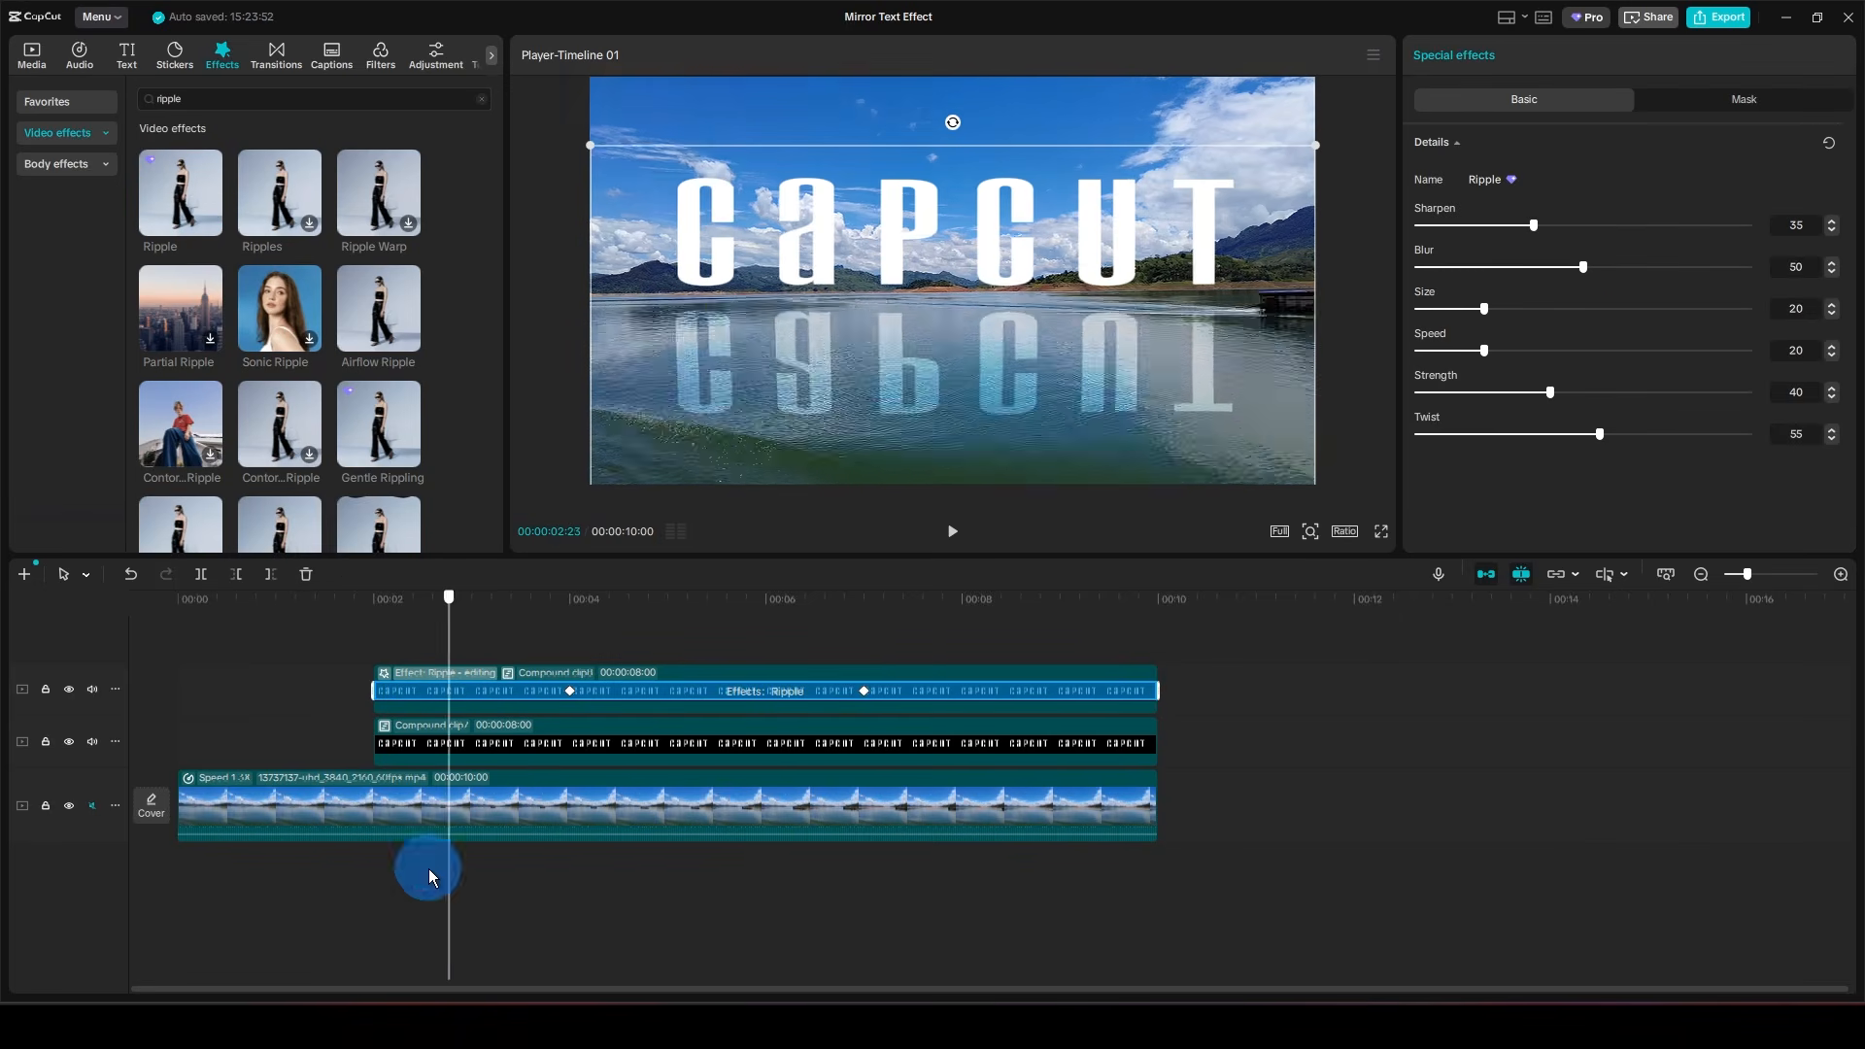
- Preview the rippling text reflection full screen from the start of the timeline
click(258, 707)
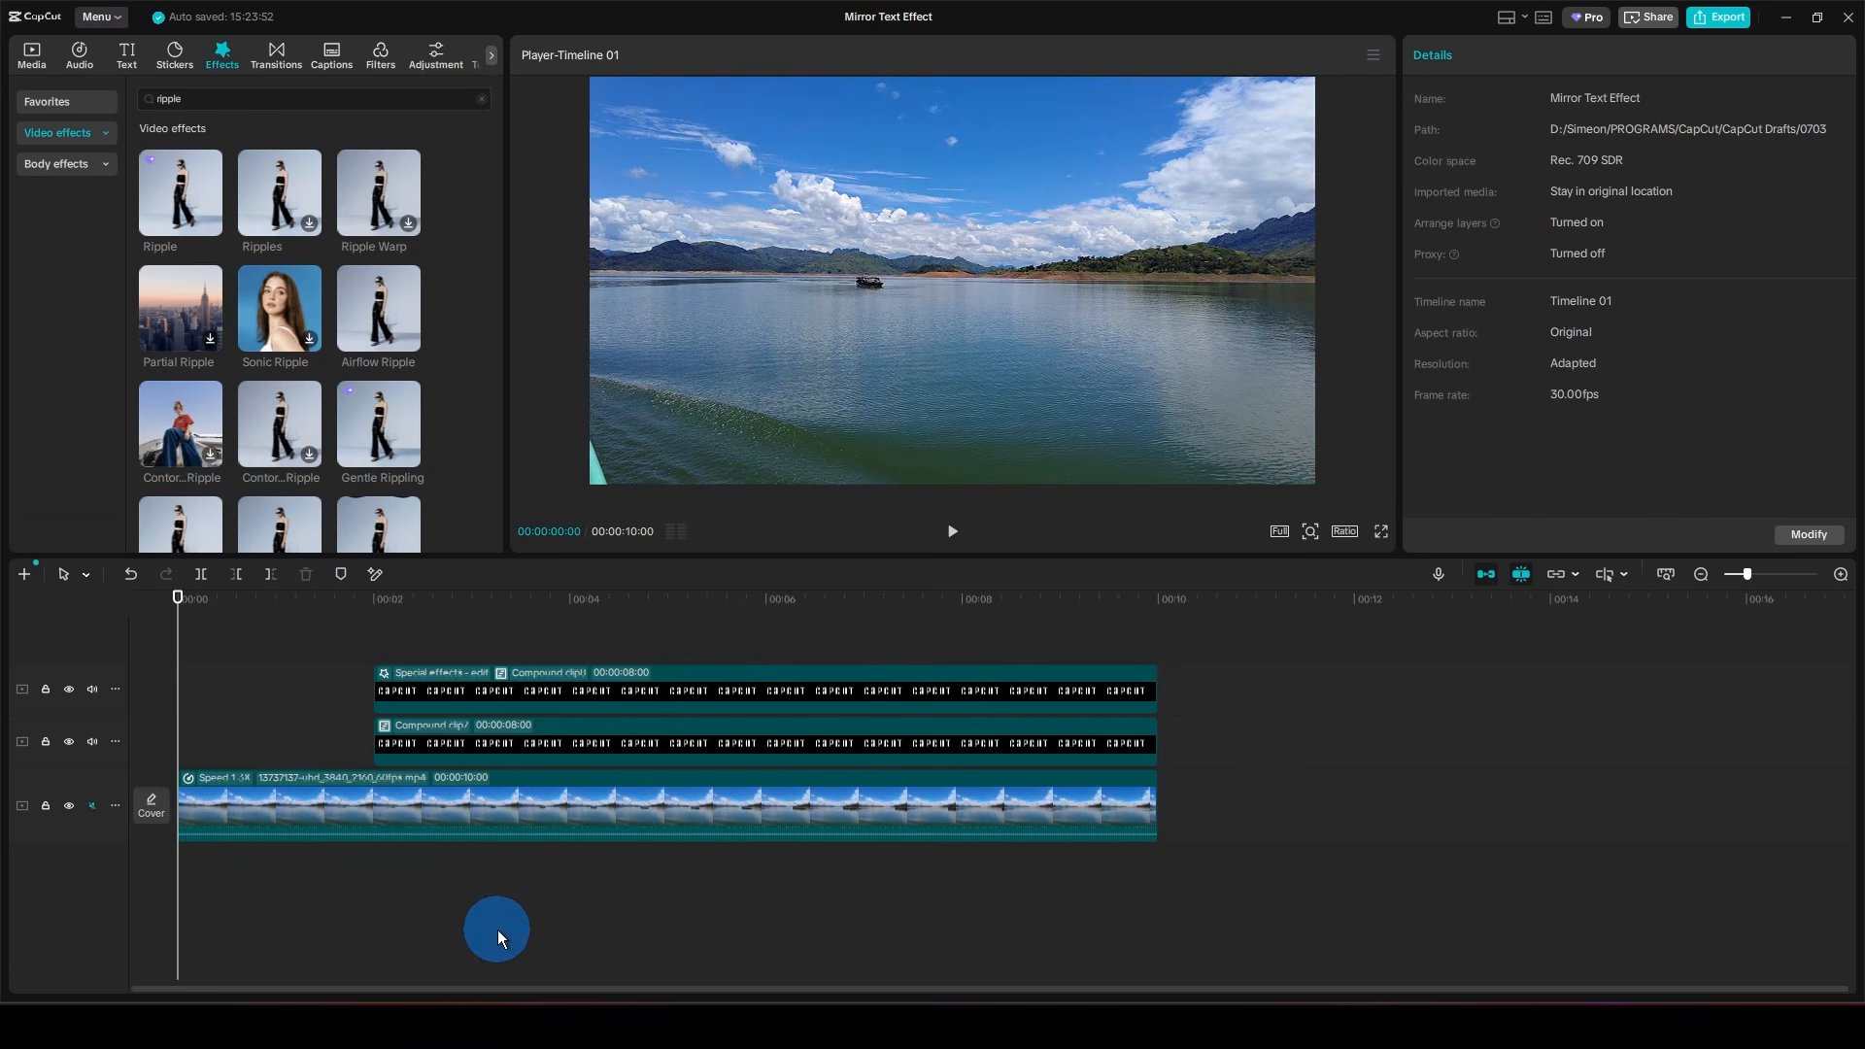
click(1382, 530)
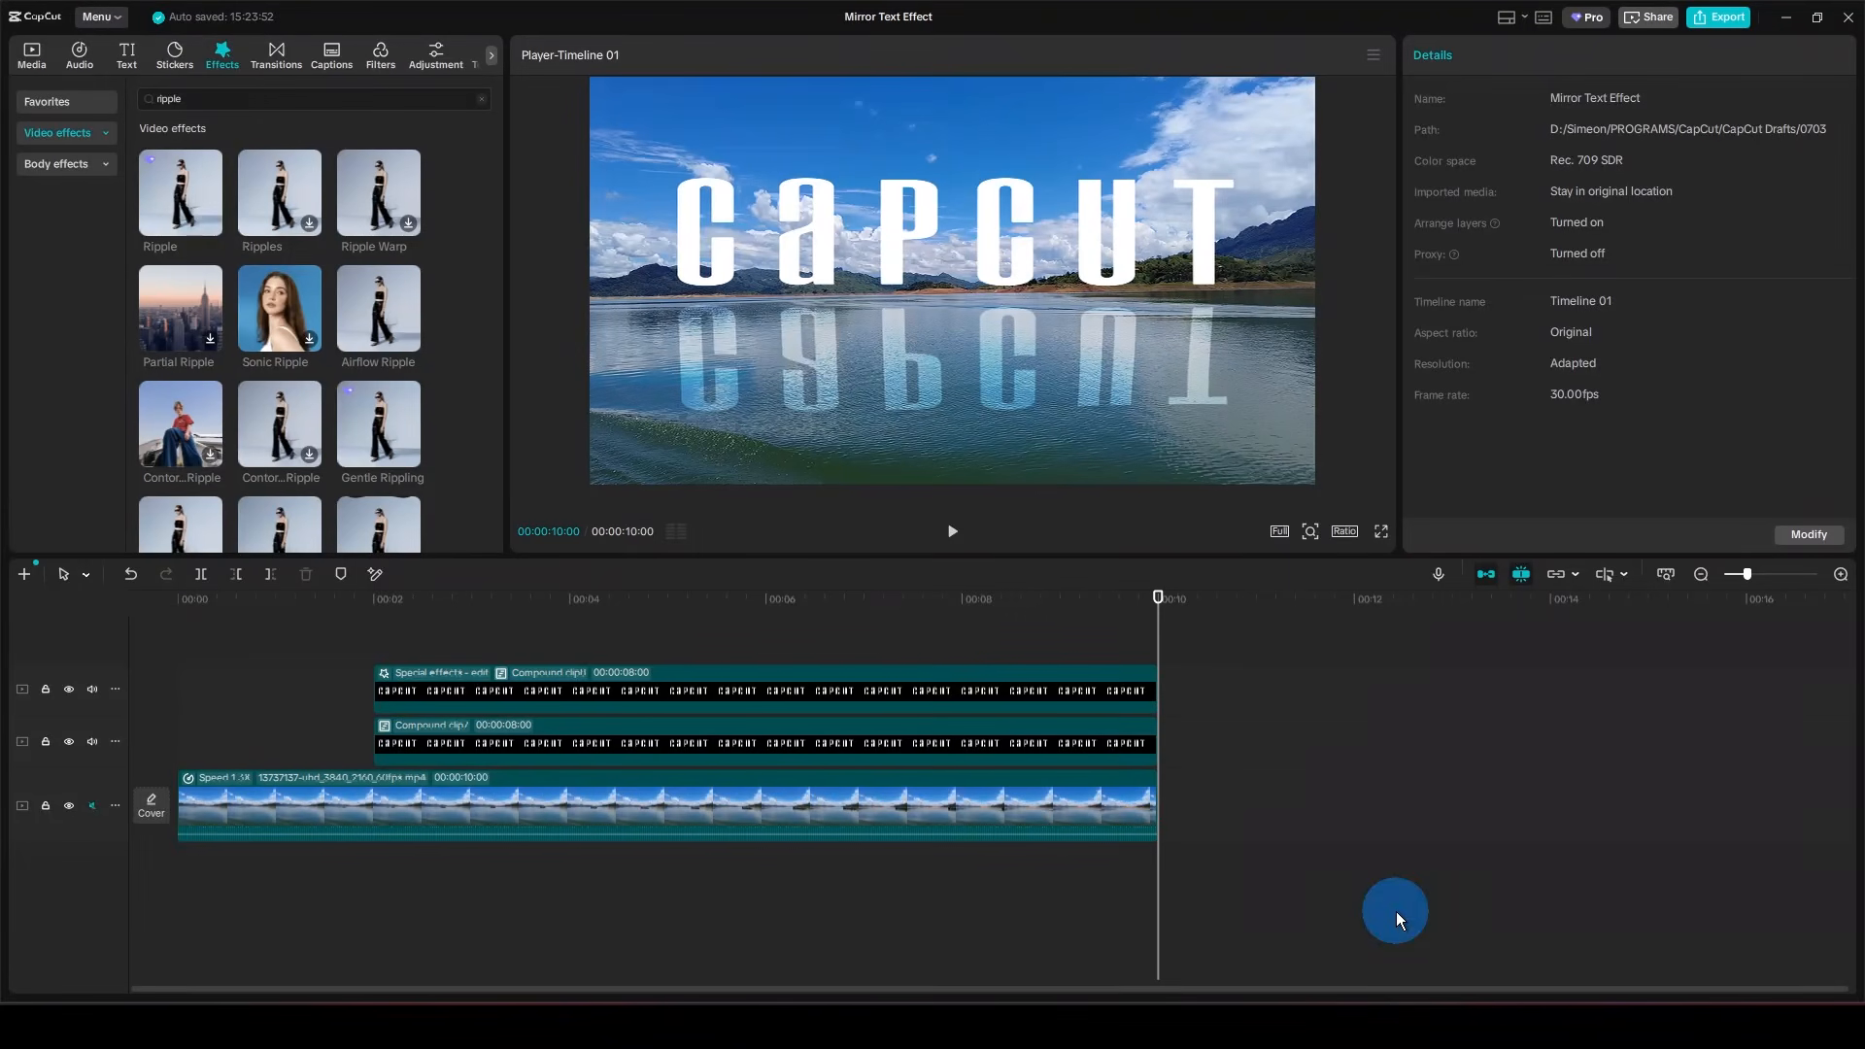
- Lower the flipped text's Ripple effect strength to 0 and reduce its twist
click(416, 685)
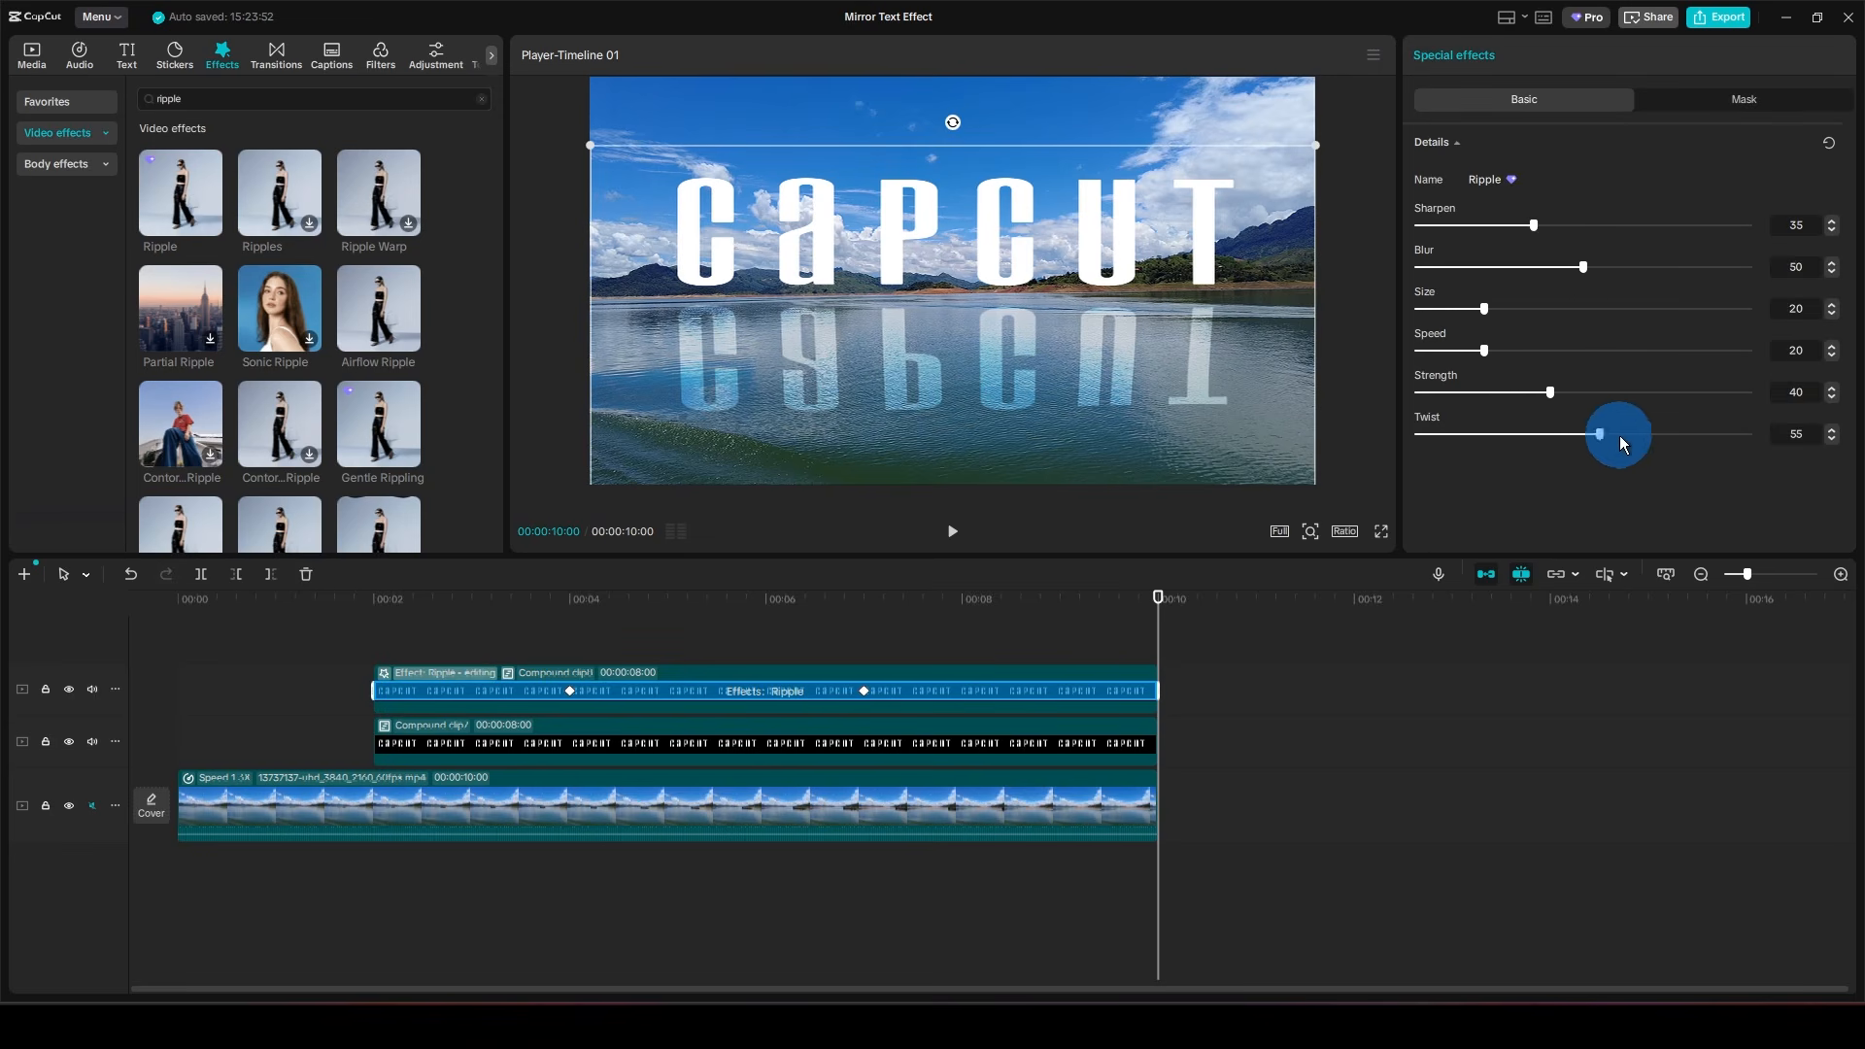
drag(1549, 392, 1408, 395)
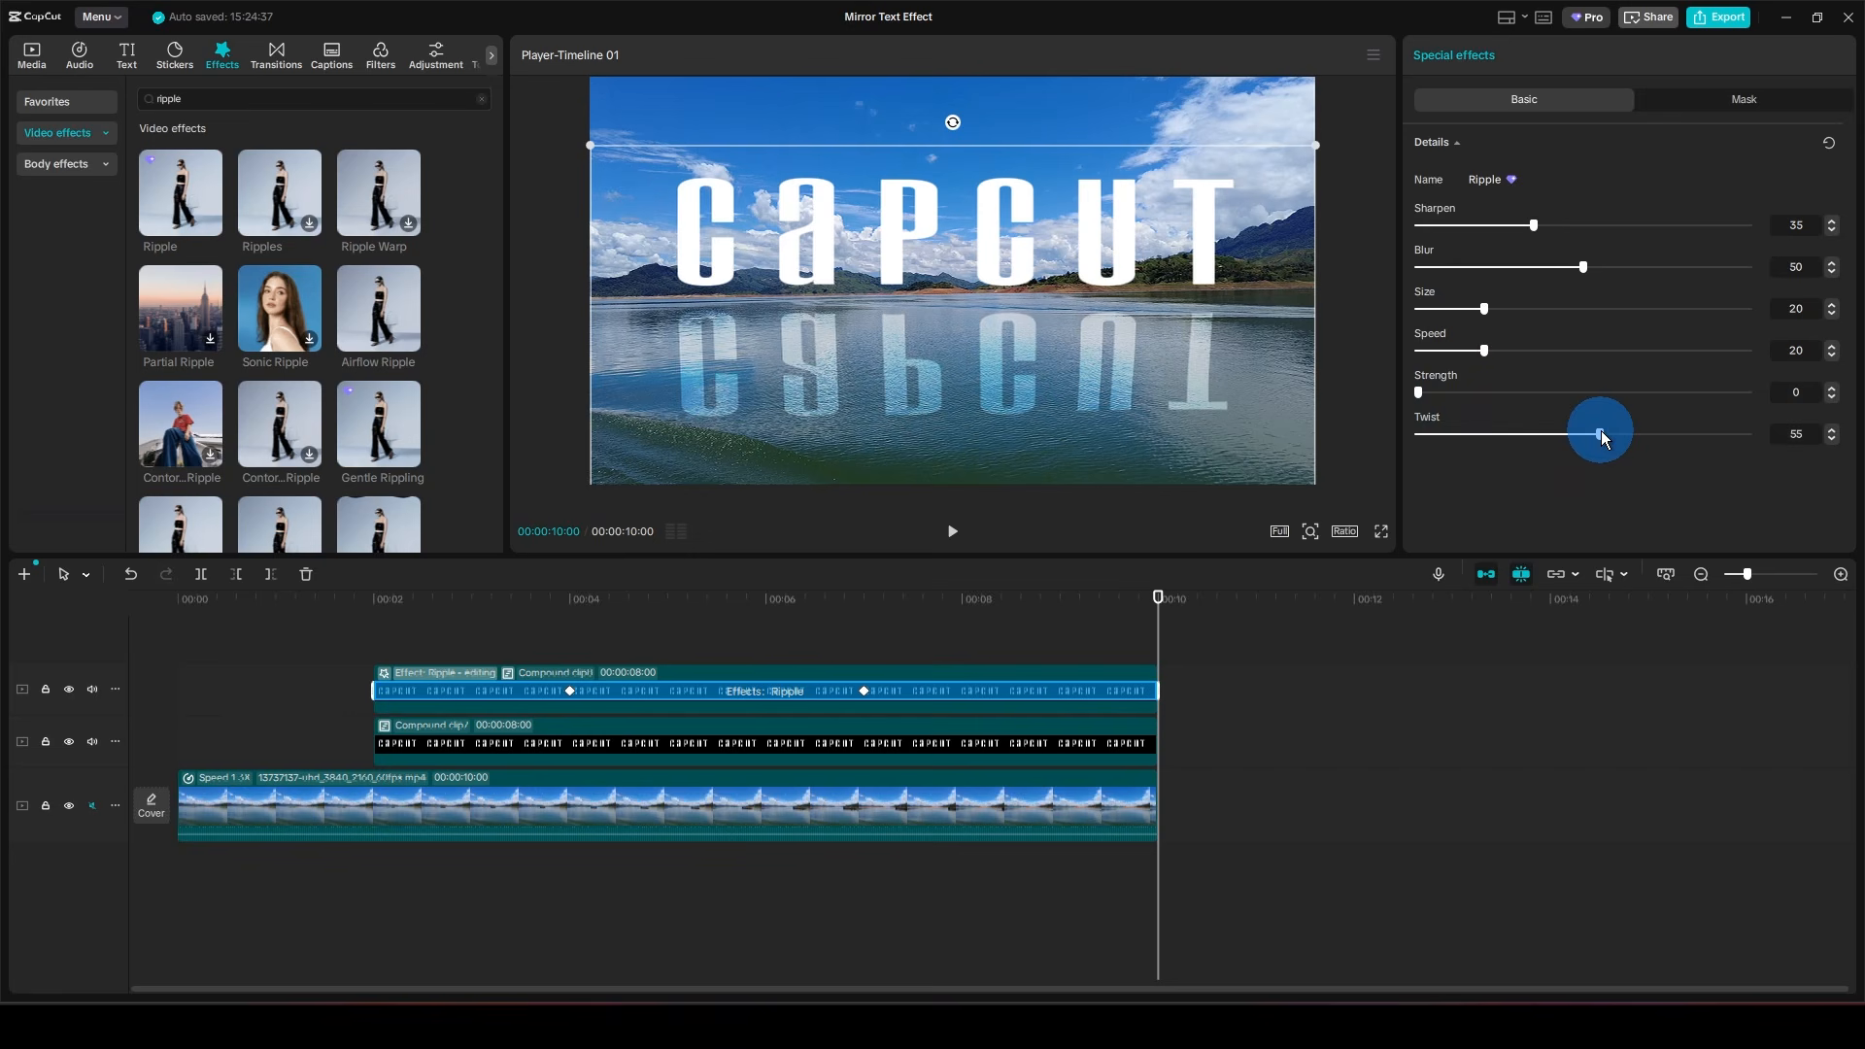
drag(1601, 433, 1466, 441)
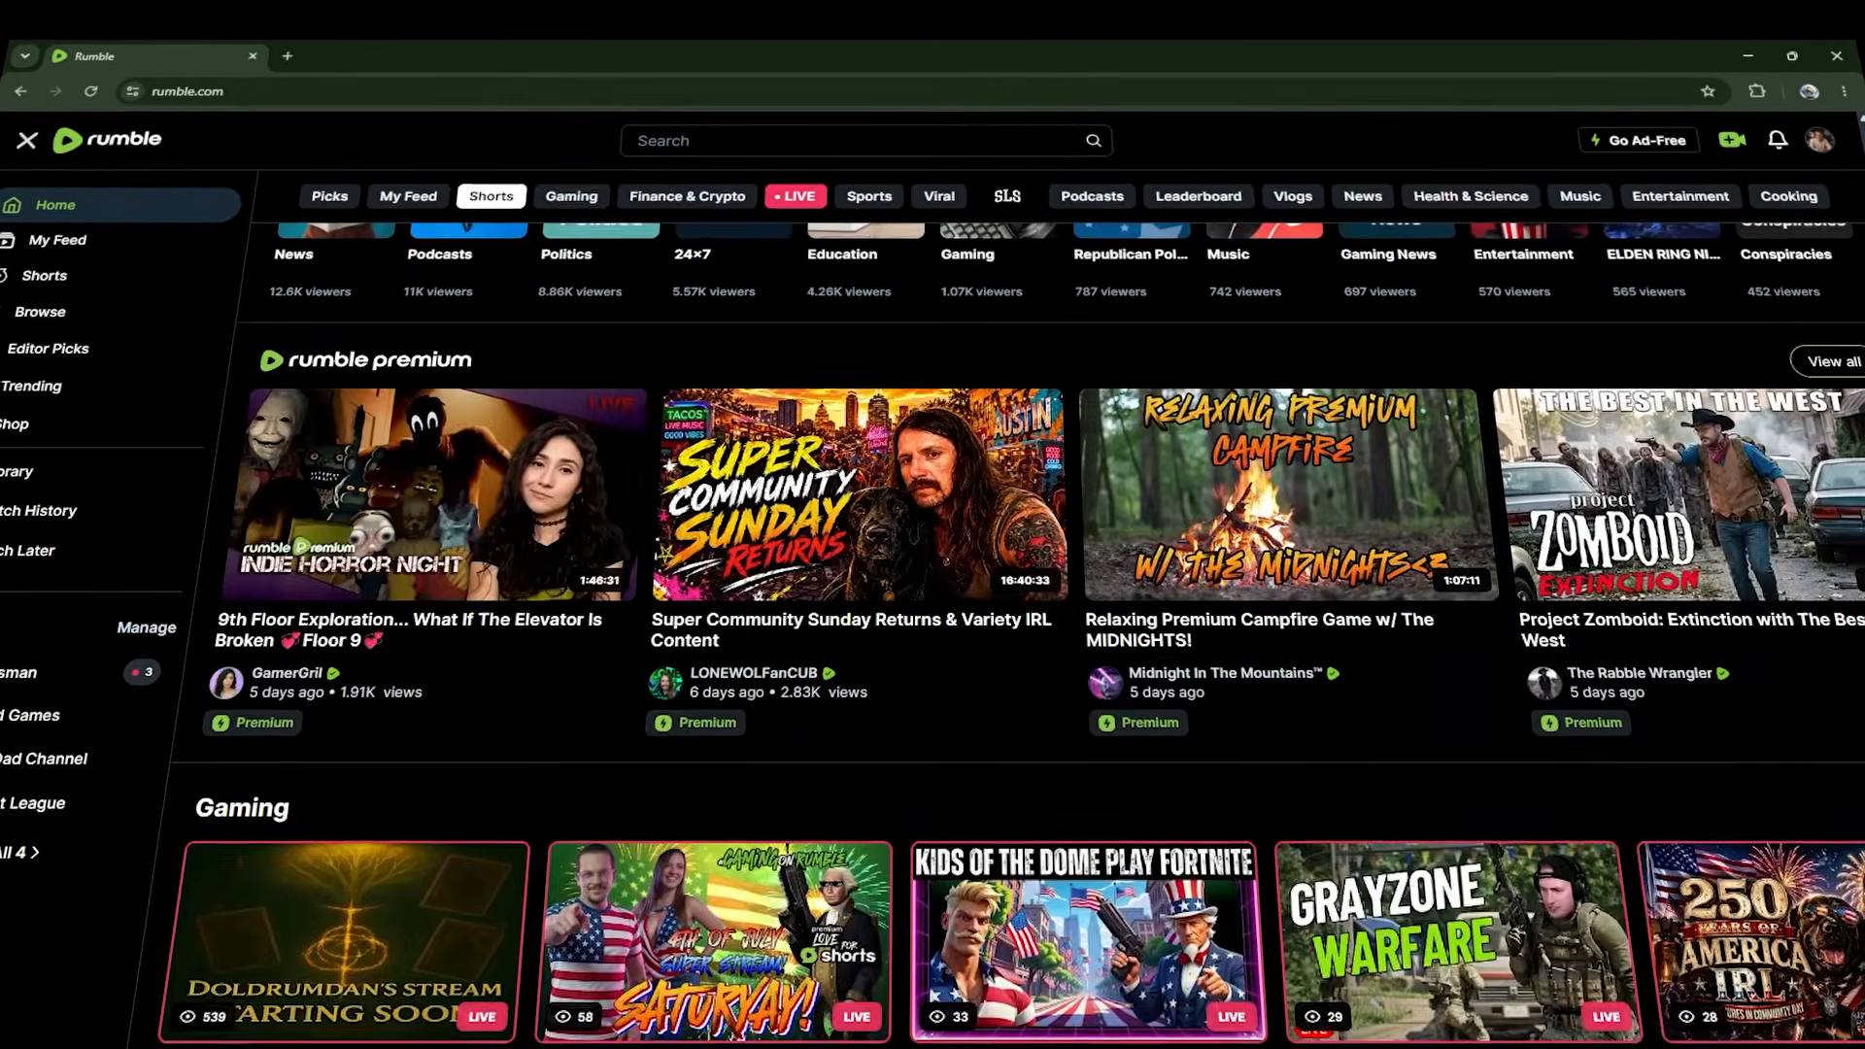
scroll(933, 583, down, 5)
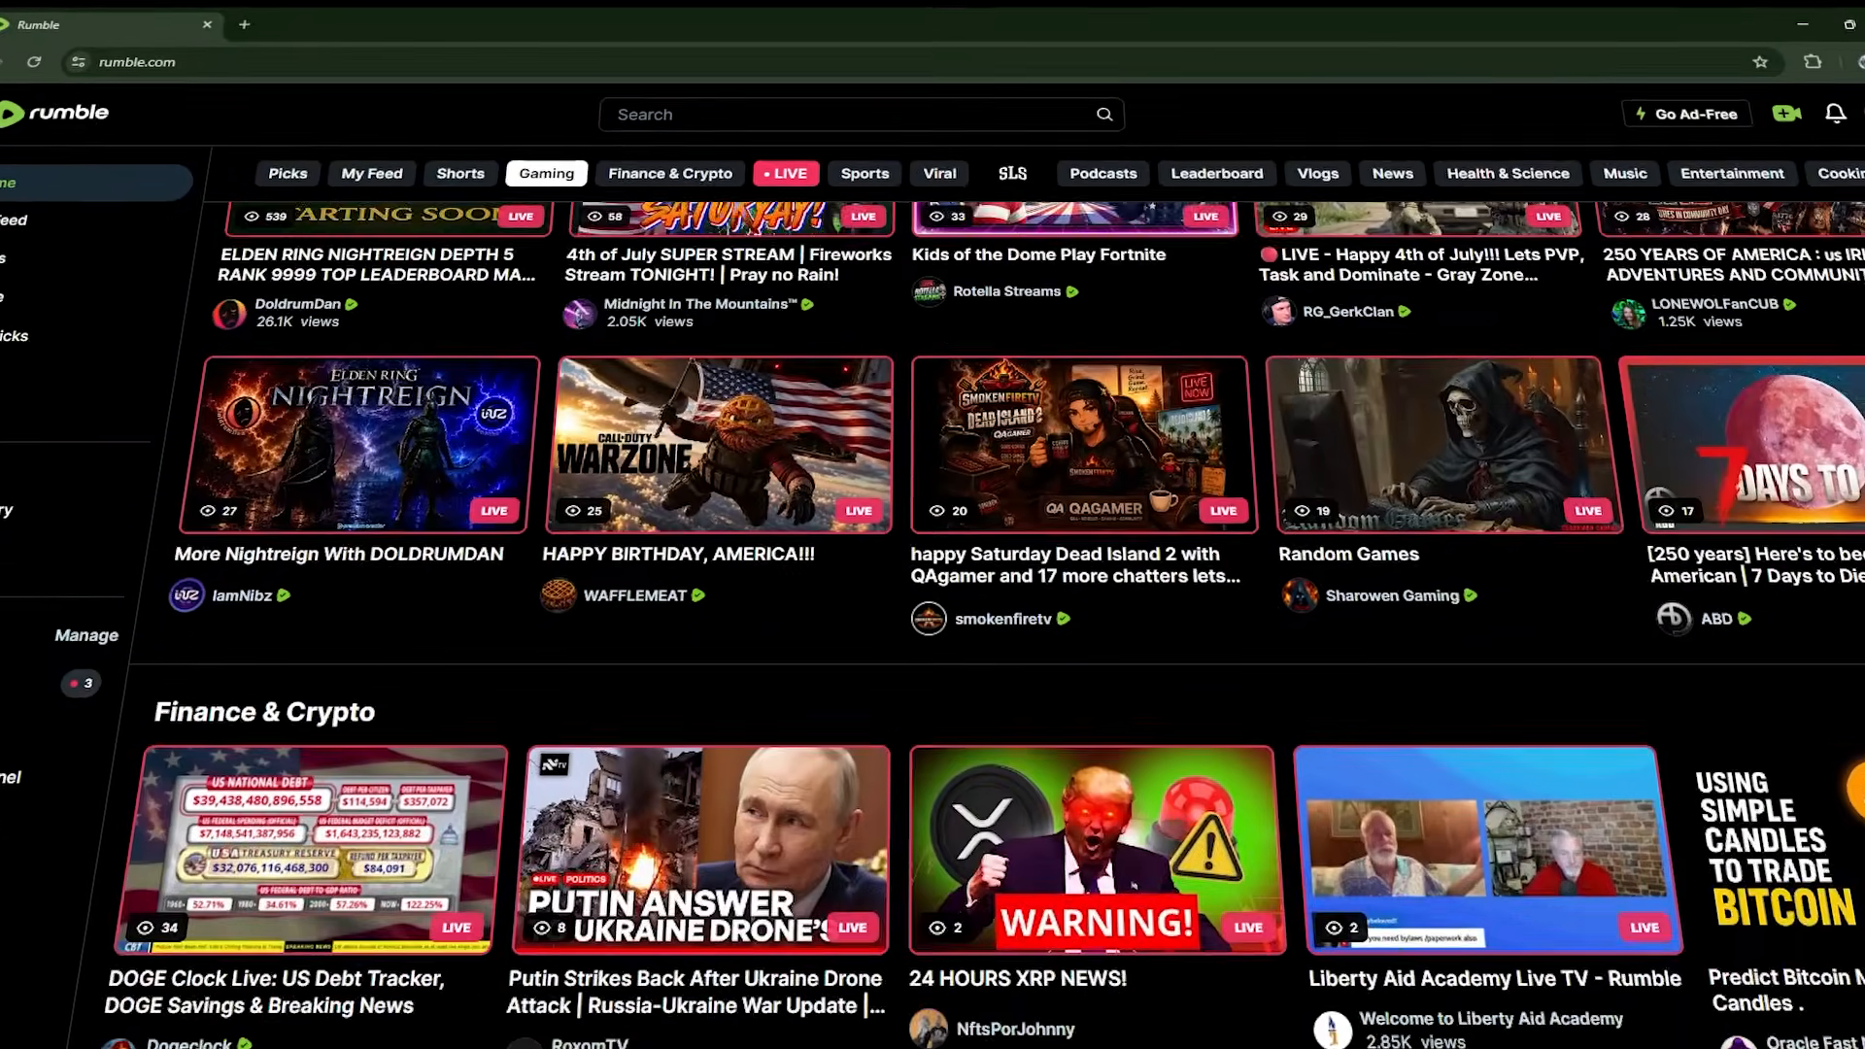
key(F6)
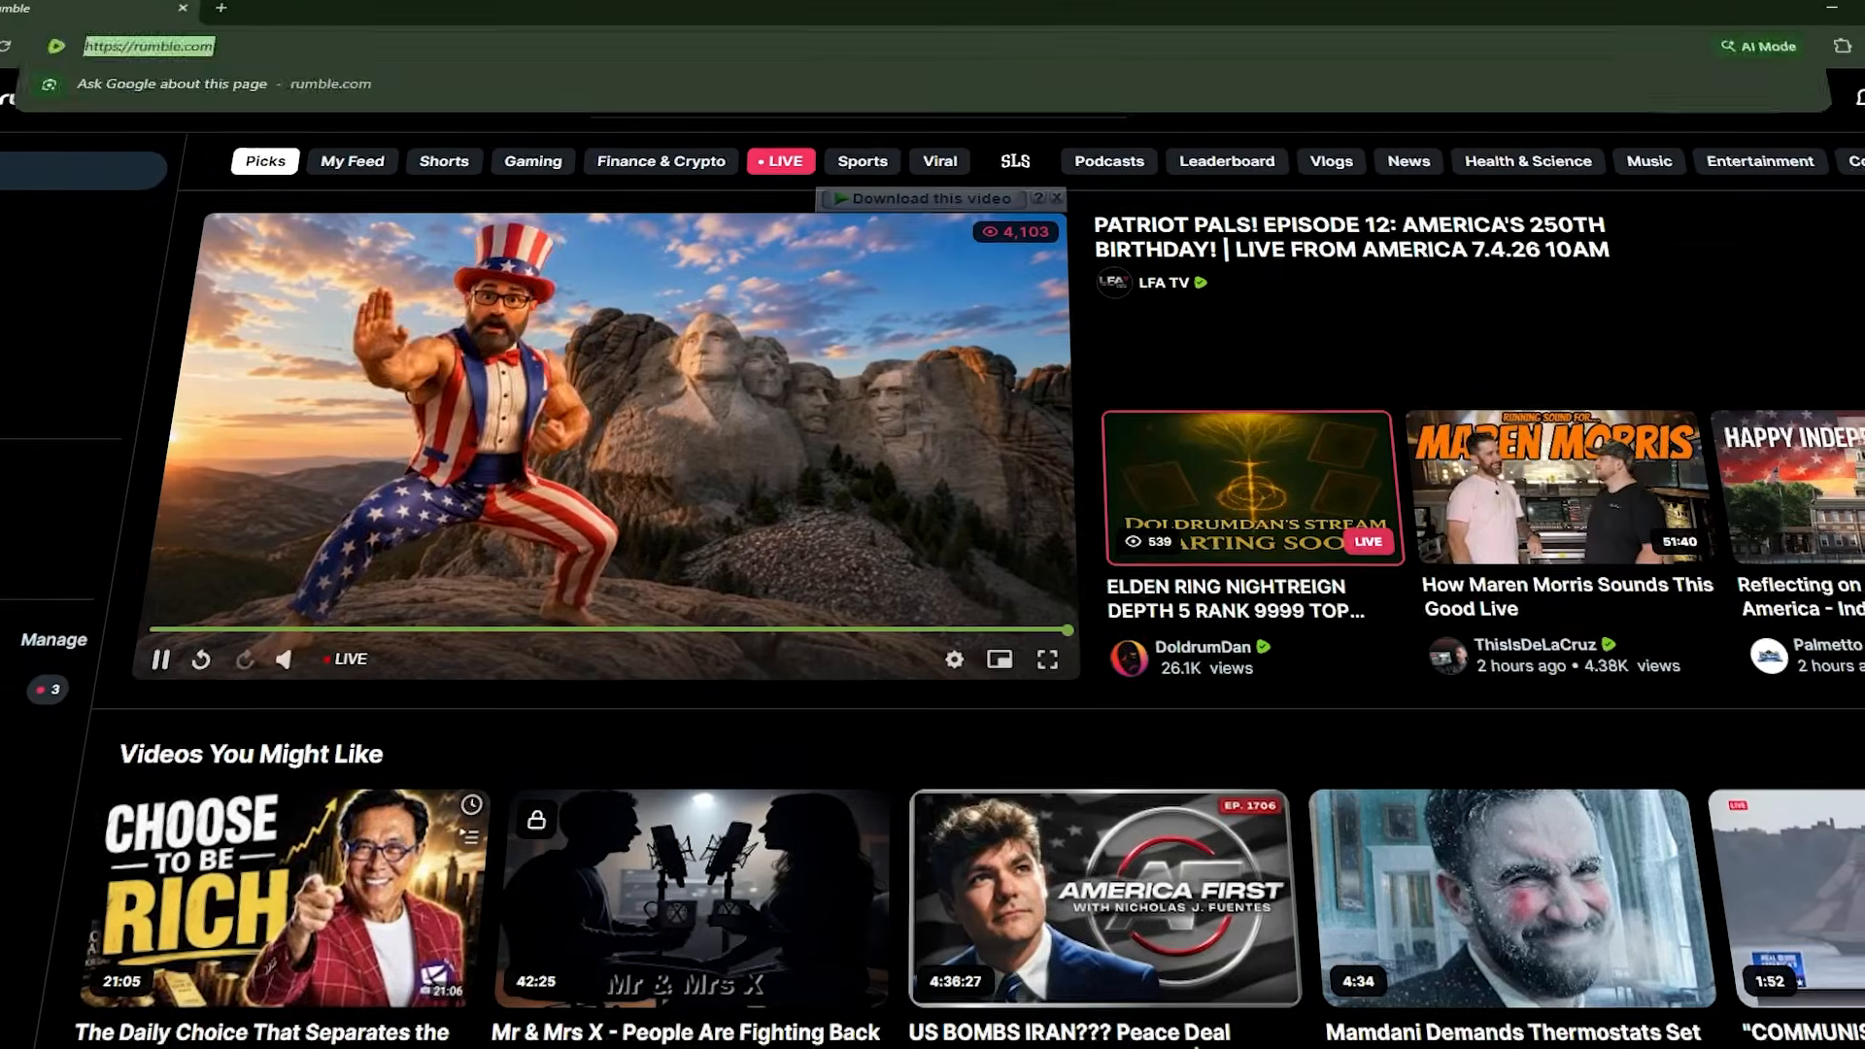
key(F6)
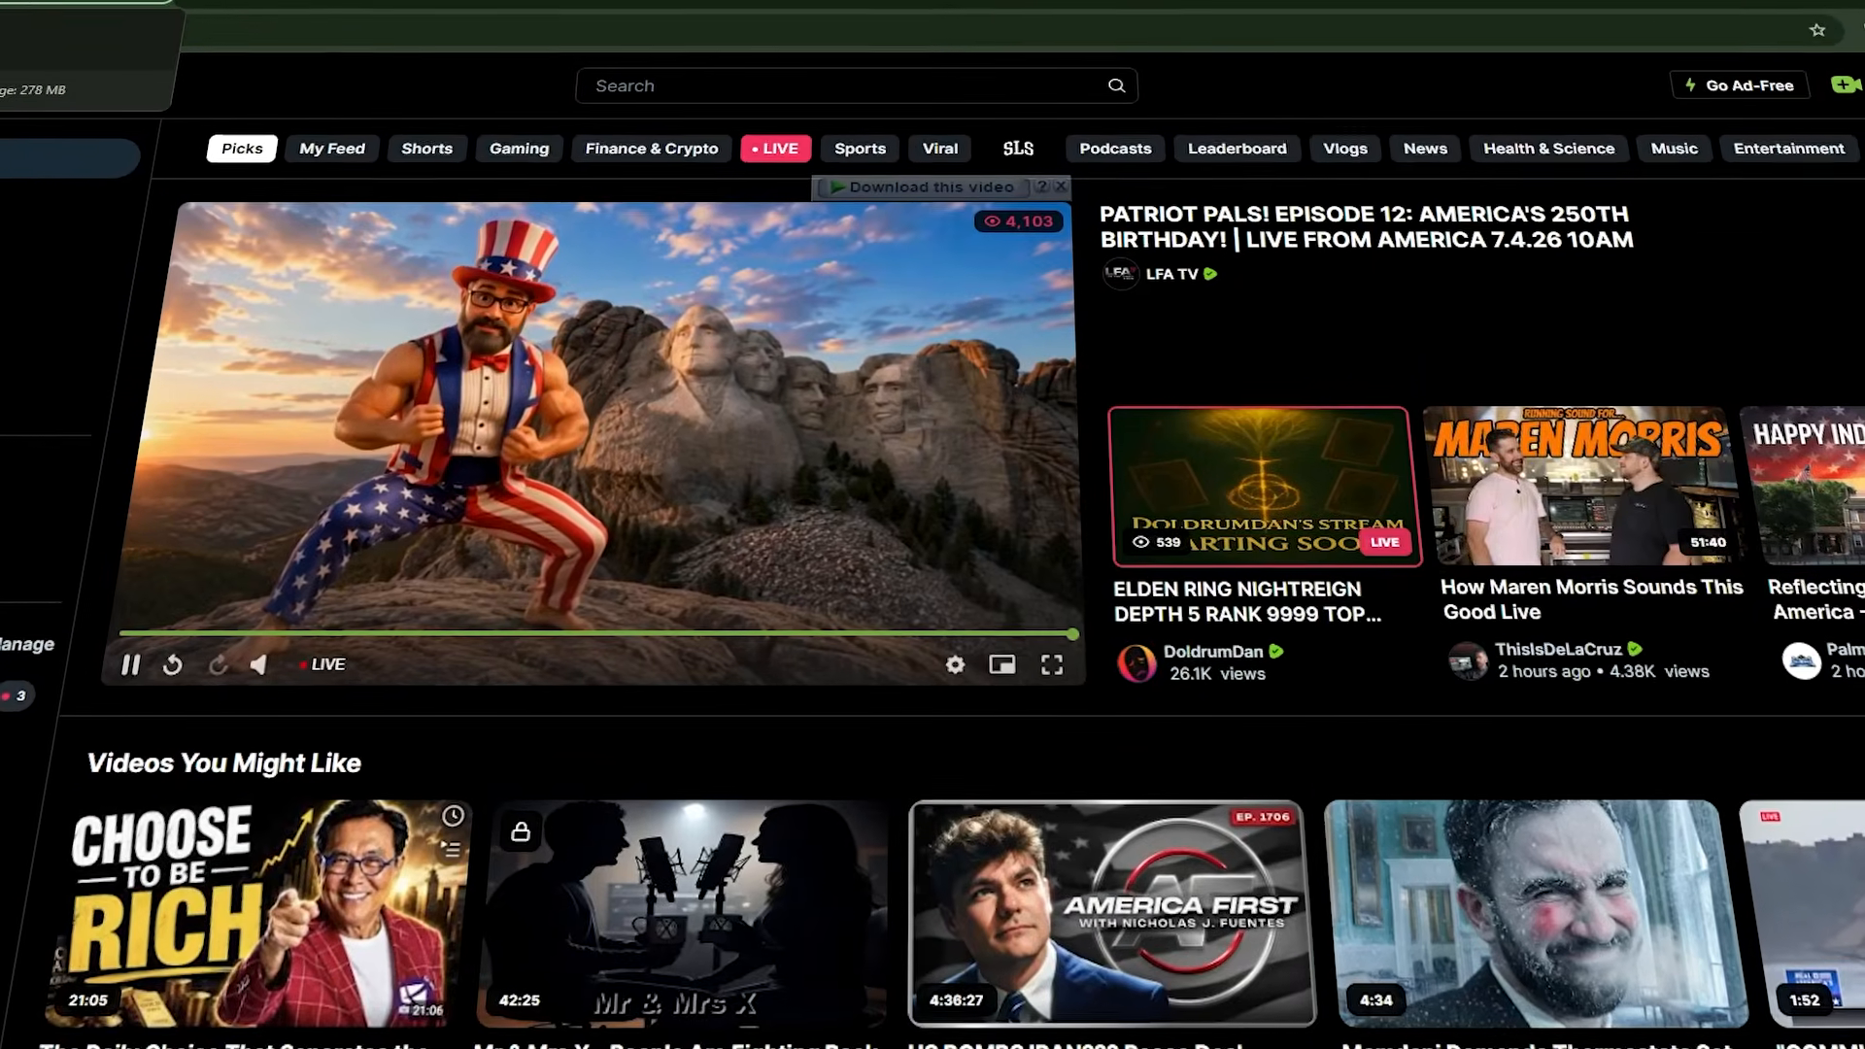
scroll(933, 583, down, 7)
scroll(933, 583, down, 10)
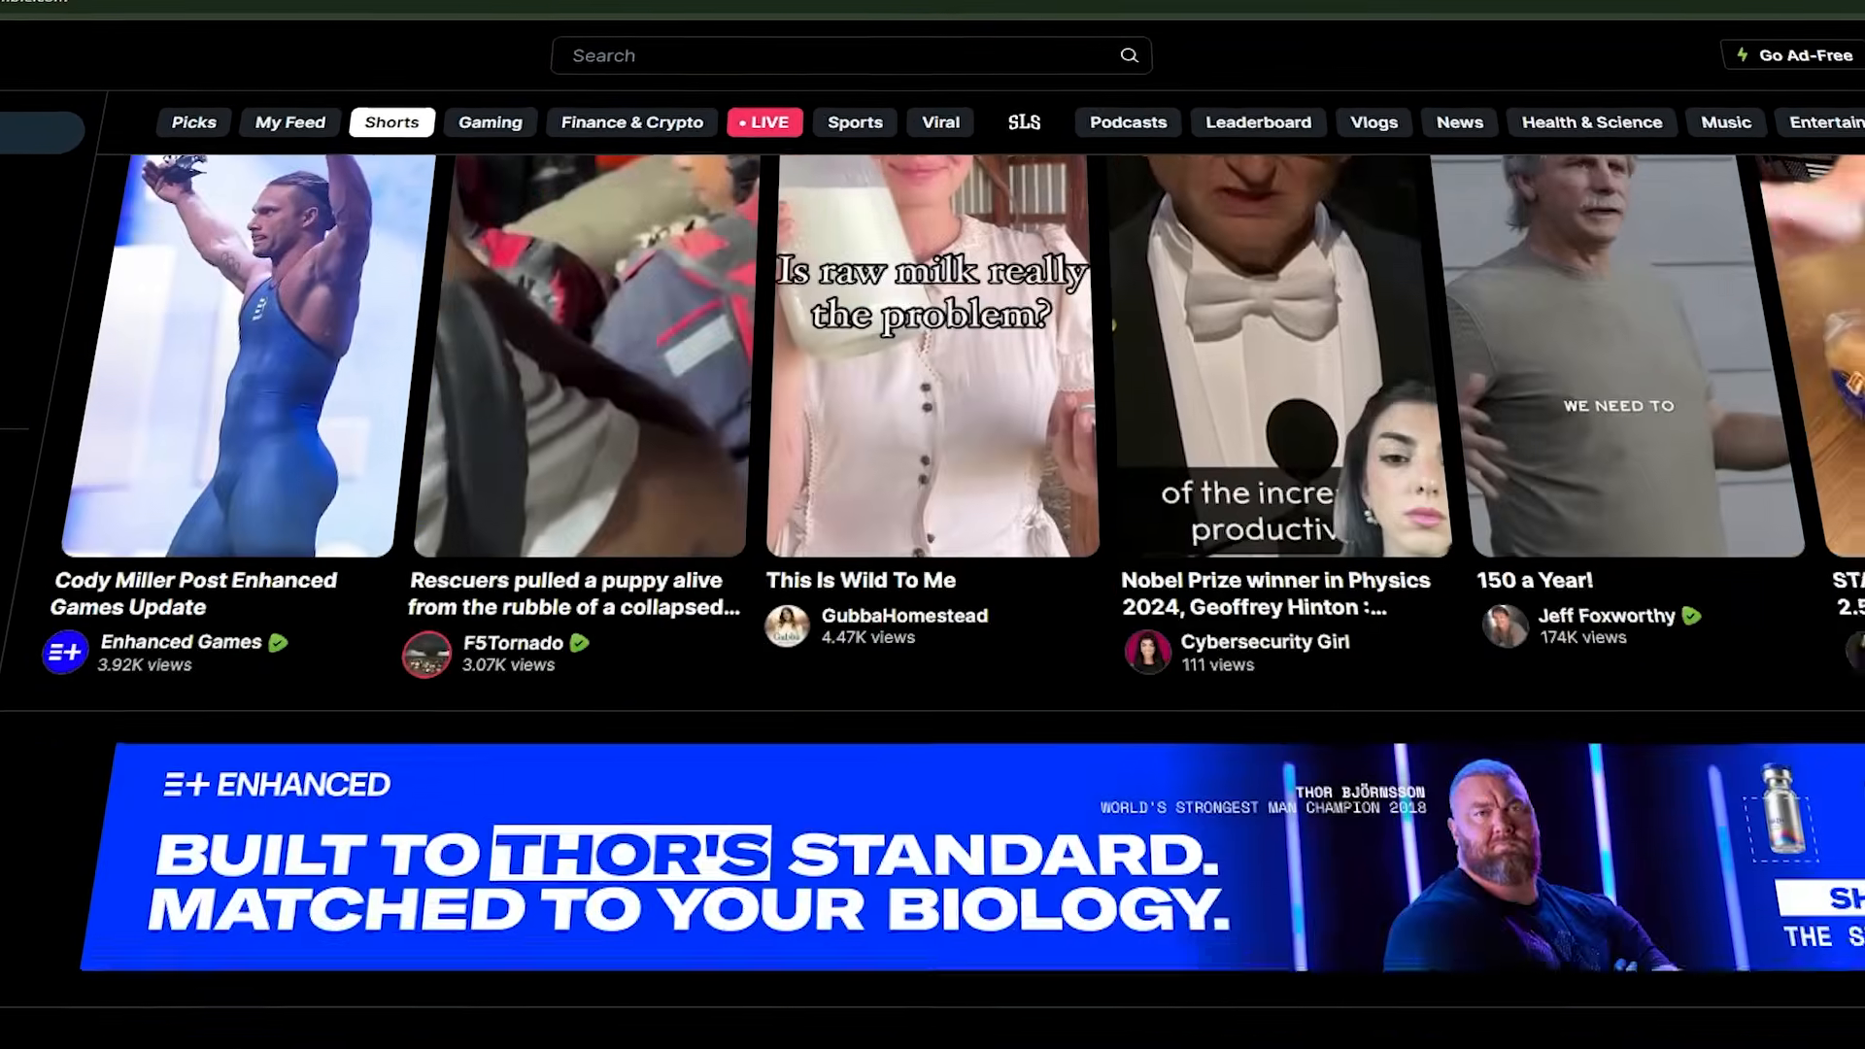